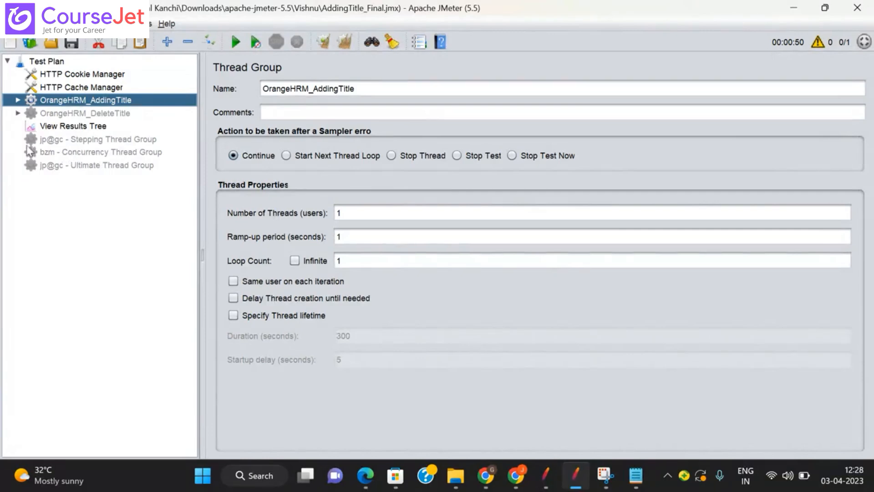
# - Save the test plan and clear all previous listener results, checking the View Results Tree inside the OrangeHRM_AddingTitle thread group
pyautogui.click(76, 48)
pyautogui.click(19, 100)
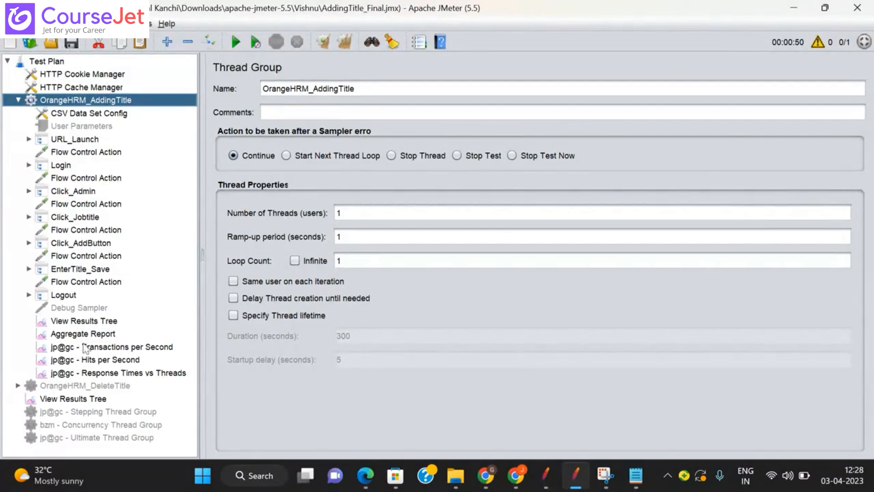
pyautogui.click(89, 322)
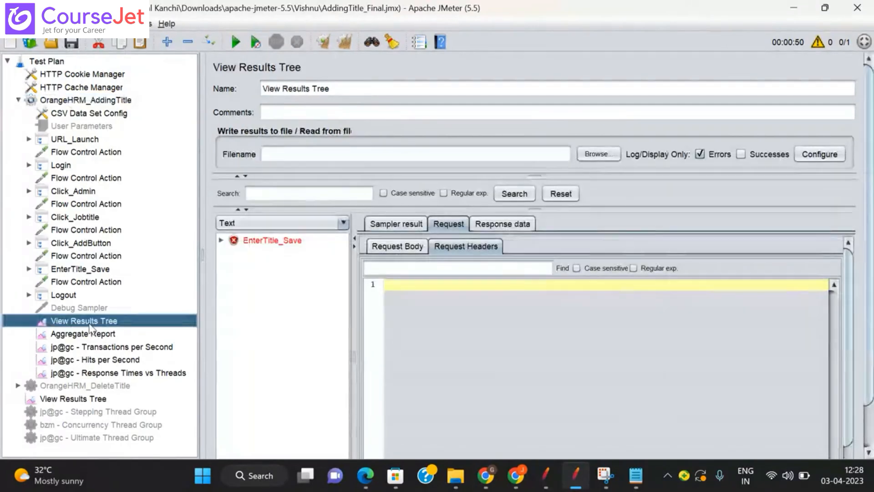
pyautogui.click(344, 41)
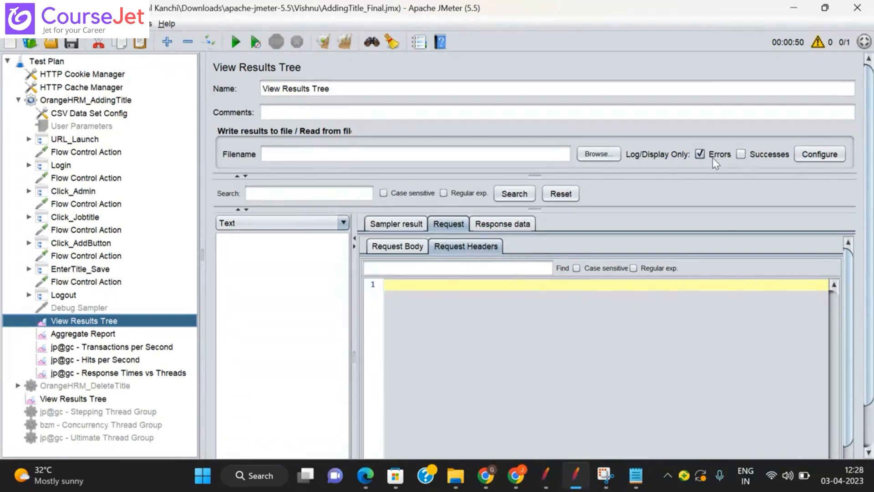
# - Open the thread group's Aggregate Report, switch to File Explorer and copy the full path of the Results folder
pyautogui.click(104, 336)
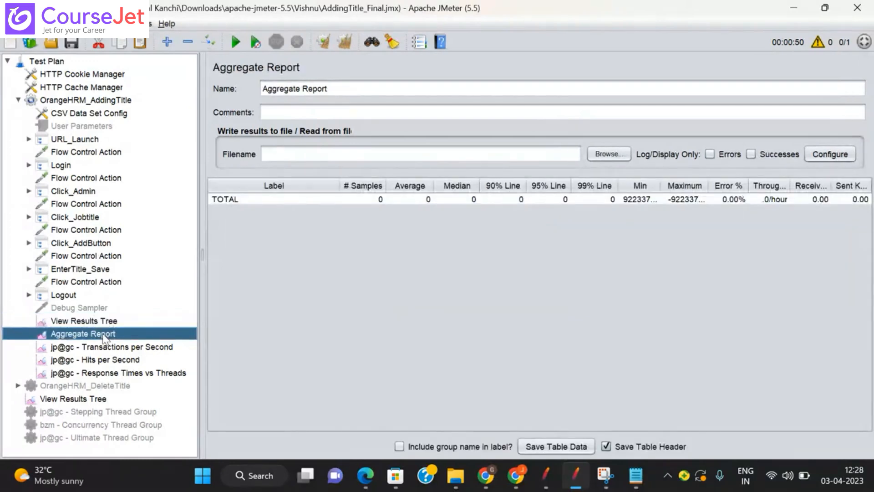
pyautogui.moveTo(456, 479)
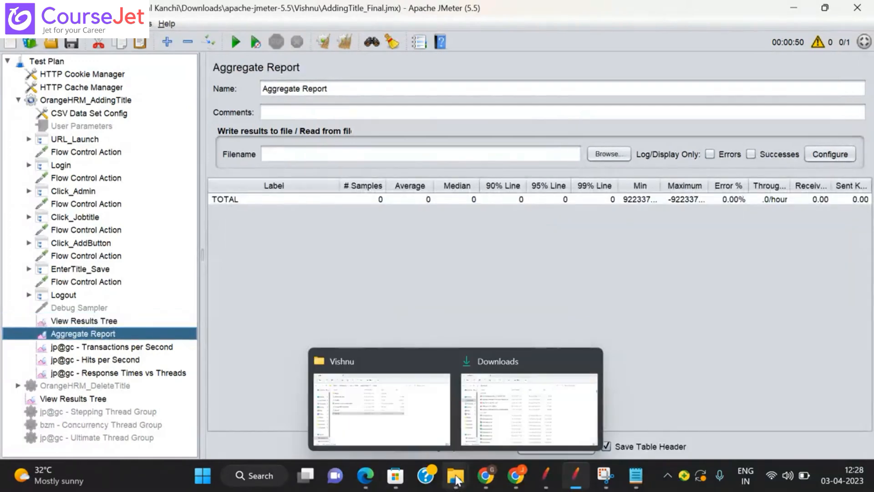
pyautogui.click(389, 426)
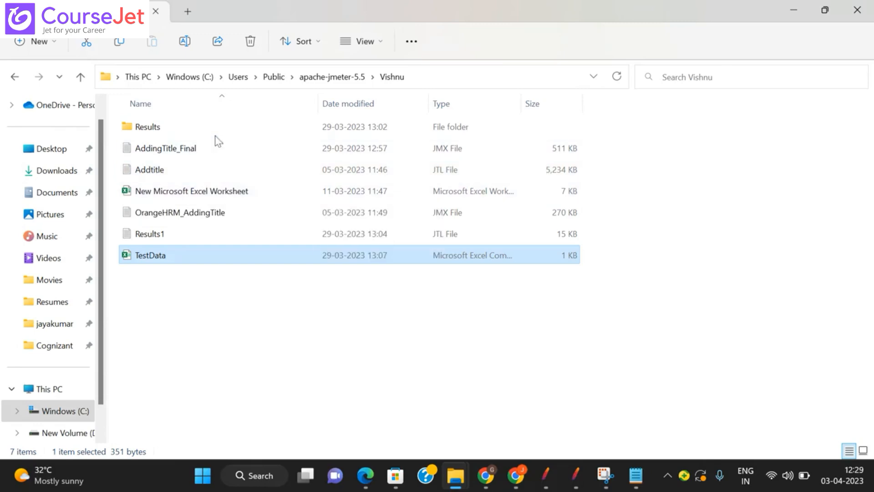
pyautogui.doubleClick(160, 131)
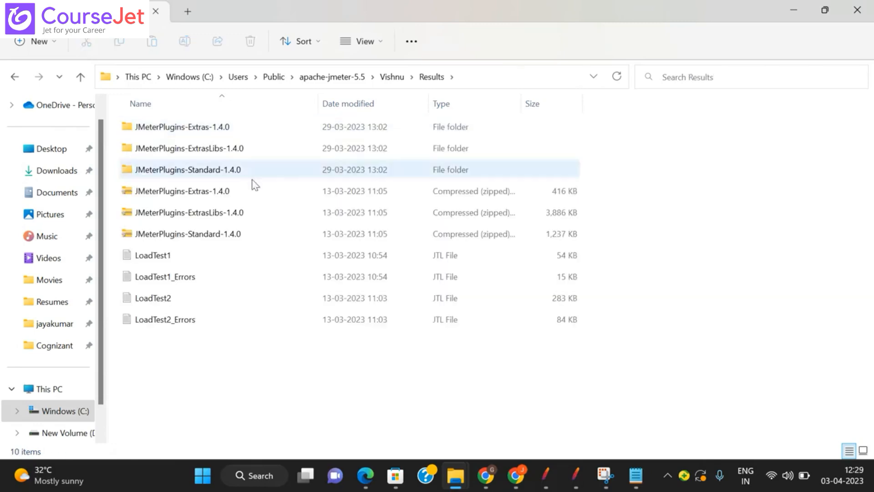
pyautogui.click(486, 76)
pyautogui.hotkey('ctrl', 'c')
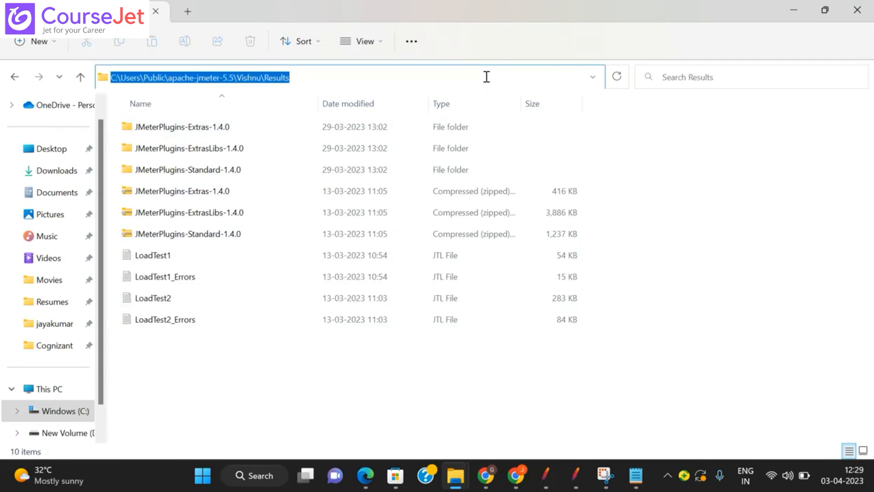
# - Back in JMeter, set the Aggregate Report's output file to SampleLoadTestResults.jtl in the copied Results folder path
pyautogui.click(573, 480)
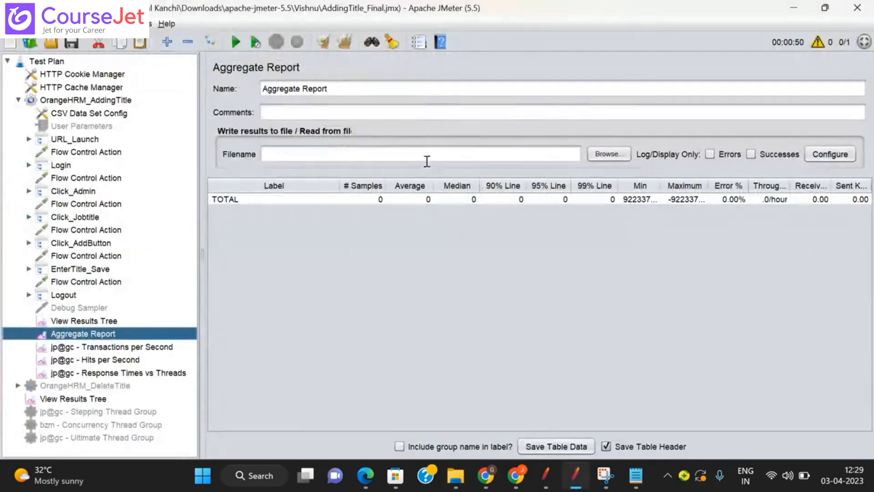
pyautogui.click(422, 153)
pyautogui.hotkey('ctrl', 'v')
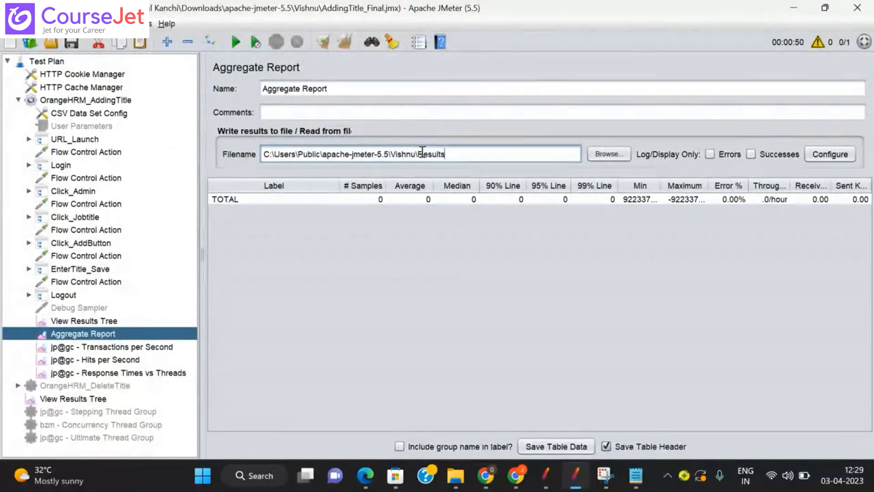
pyautogui.write('\\')
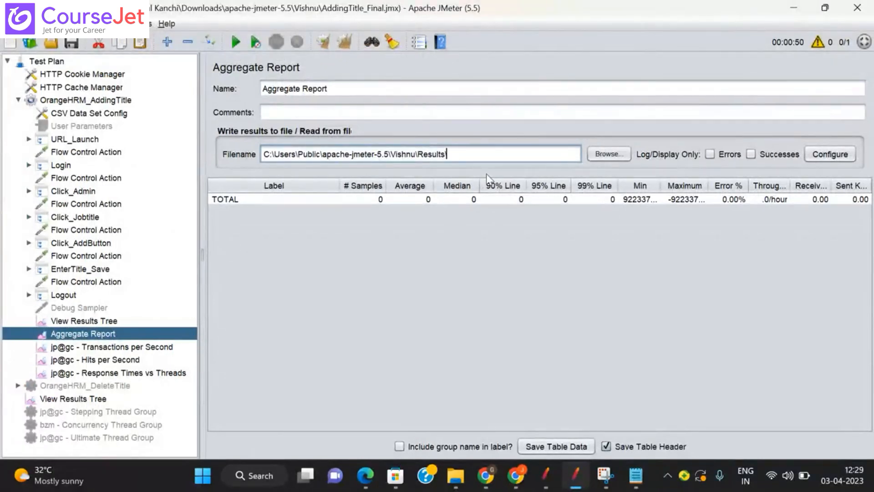
pyautogui.write('Sam')
pyautogui.write('pleLoa')
pyautogui.write('dTest')
pyautogui.write('Results')
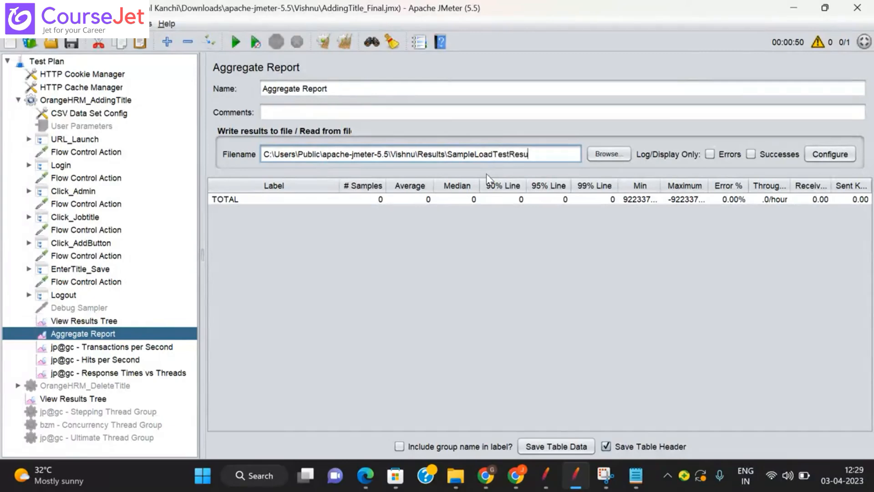
pyautogui.write('.jtl')
# - Reuse the Aggregate Report's file path in the thread group's View Results Tree, changing the file name to SampleLoadTestError.jtl
pyautogui.tripleClick(366, 155)
pyautogui.hotkey('ctrl', 'c')
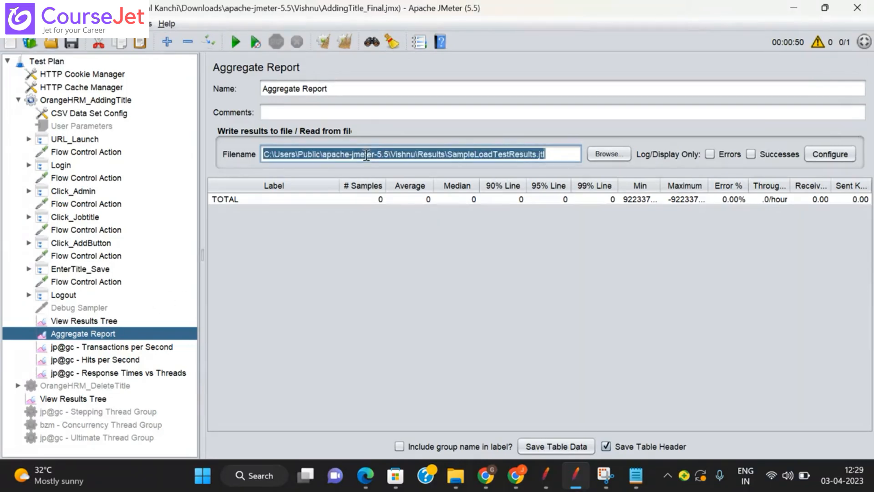
pyautogui.click(101, 321)
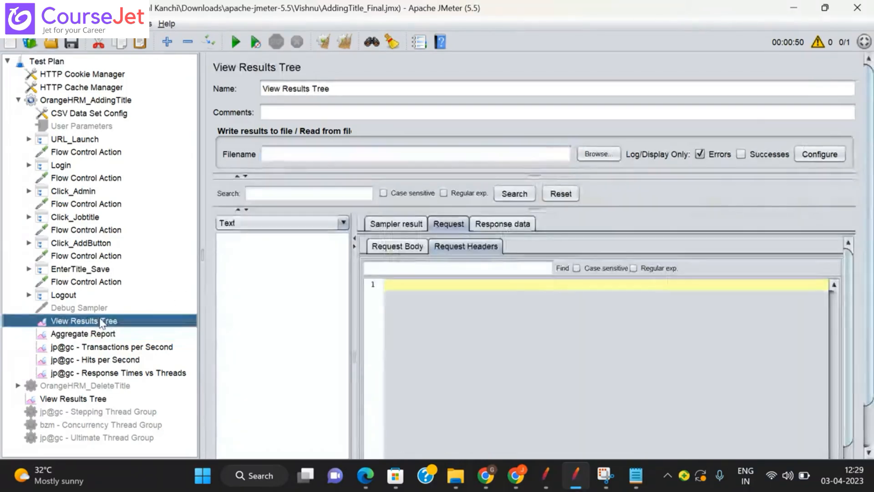
pyautogui.click(302, 155)
pyautogui.hotkey('ctrl', 'v')
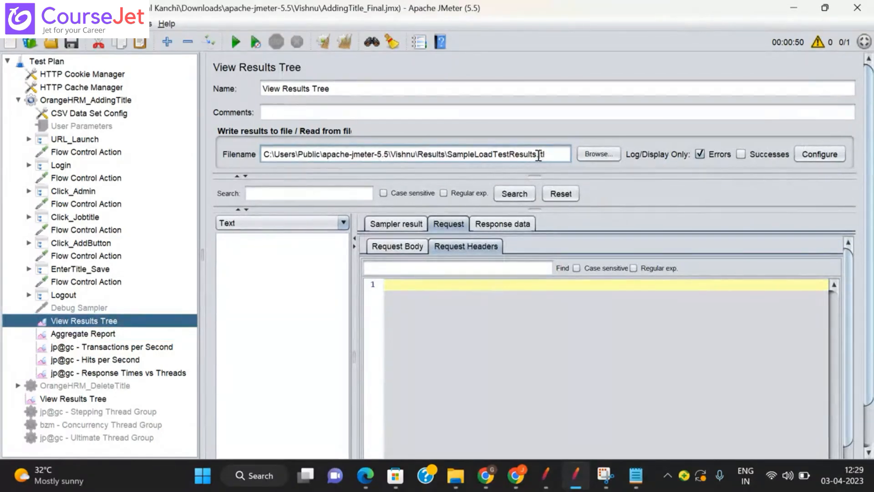
pyautogui.press('BackSpace')
pyautogui.press('BackSpace')
pyautogui.press('BackSpace')
pyautogui.press('BackSpace')
pyautogui.press('BackSpace')
pyautogui.press('BackSpace')
pyautogui.press('BackSpace')
pyautogui.write('Error')
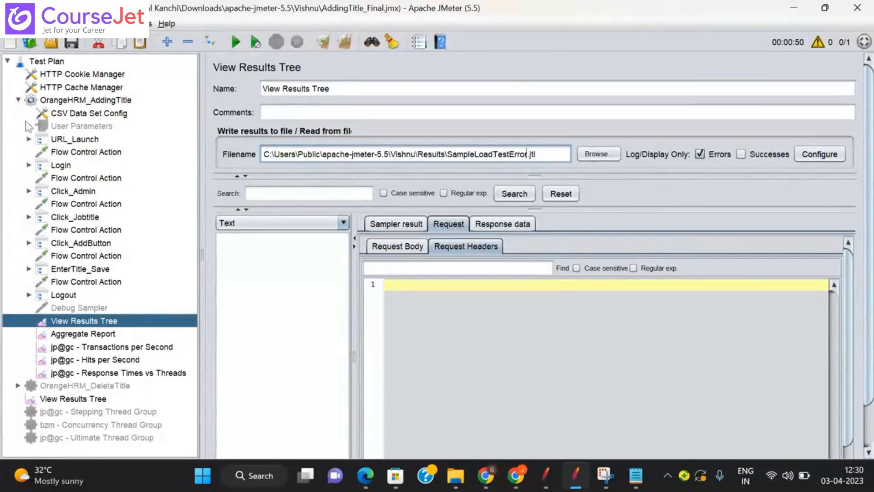
# - Collapse the OrangeHRM_AddingTitle thread group, save the test plan, and check the plan's and thread group's settings
pyautogui.click(18, 100)
pyautogui.click(64, 128)
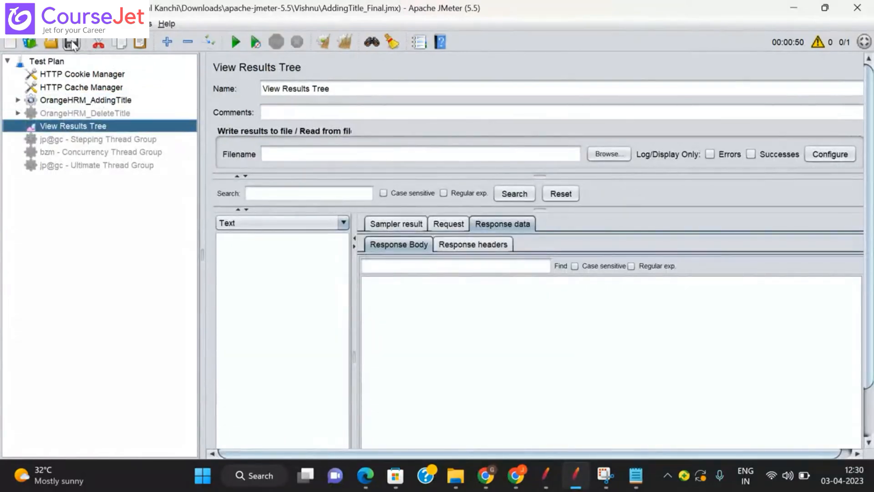
pyautogui.click(73, 45)
pyautogui.click(56, 62)
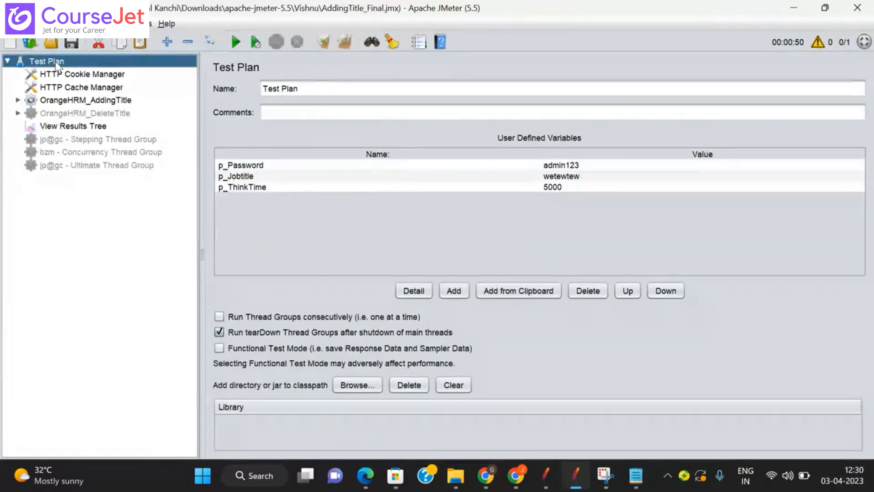
pyautogui.click(86, 101)
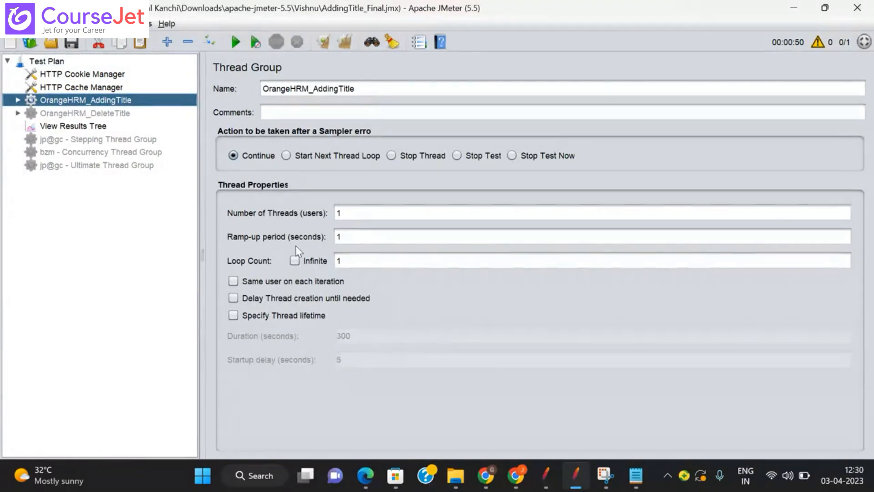
pyautogui.click(71, 46)
# - Search Windows for cmd and open the Command Prompt
pyautogui.click(248, 477)
pyautogui.write('cmd')
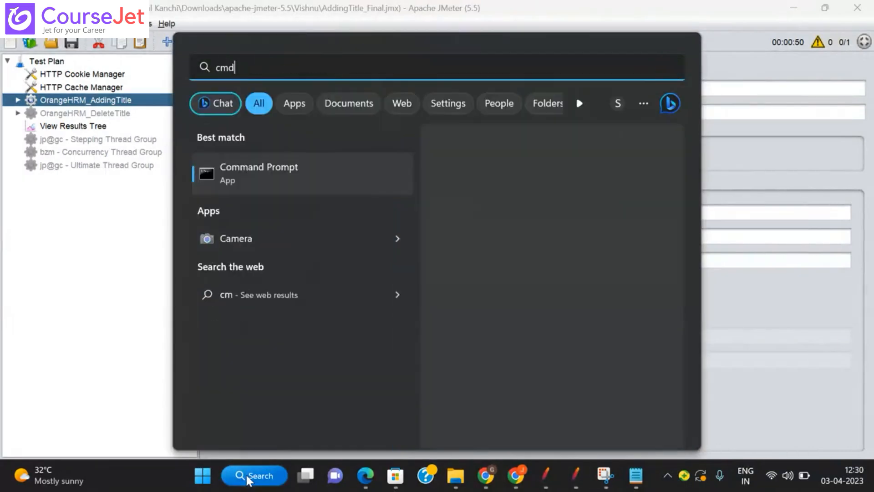
pyautogui.press('Escape')
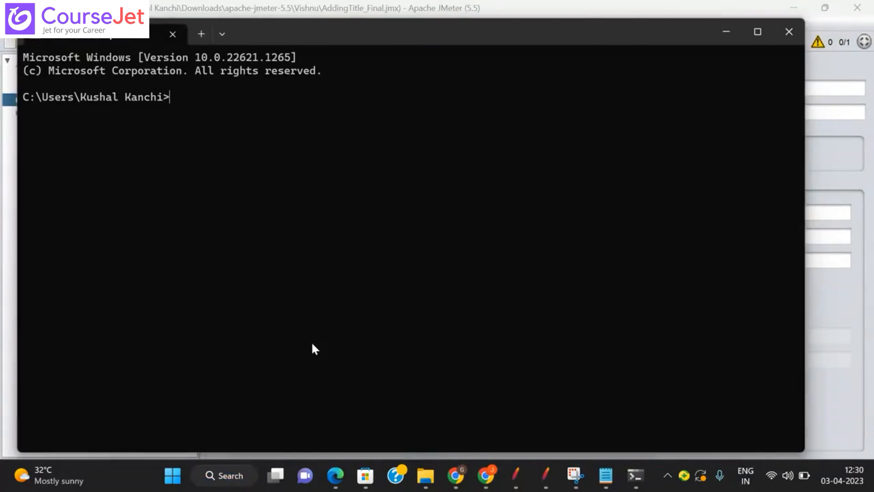
# - In File Explorer, go to the bin folder of the inner apache-jmeter-5.5 folder under Public and copy its path
pyautogui.moveTo(429, 478)
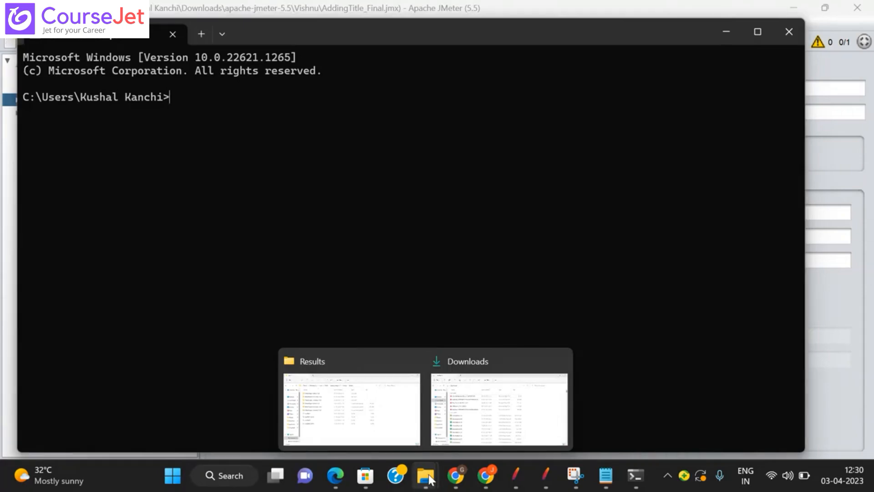
pyautogui.click(368, 406)
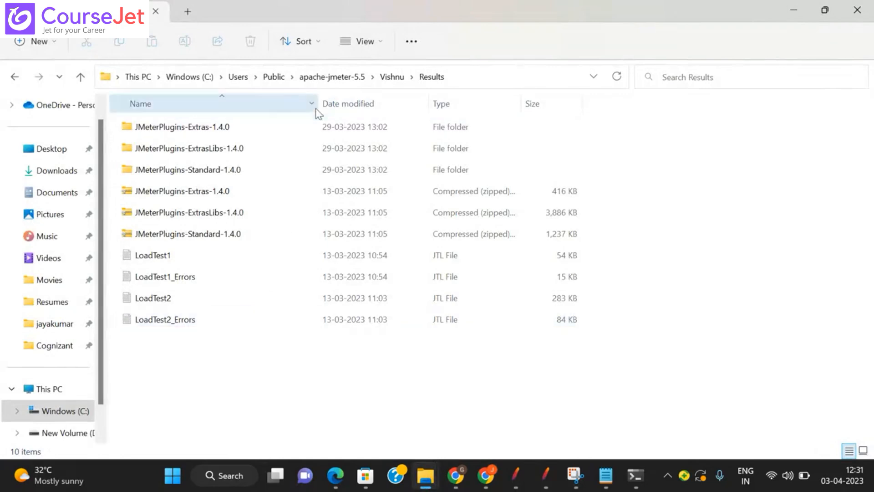
pyautogui.click(272, 77)
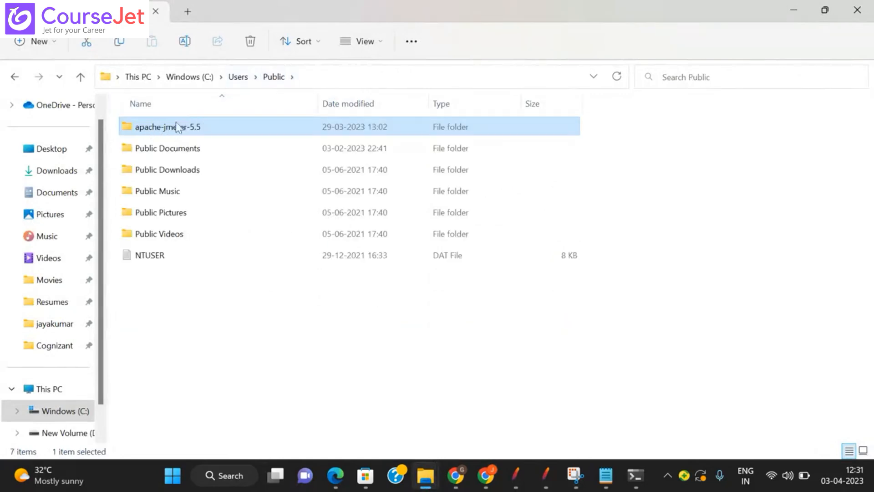
pyautogui.doubleClick(166, 130)
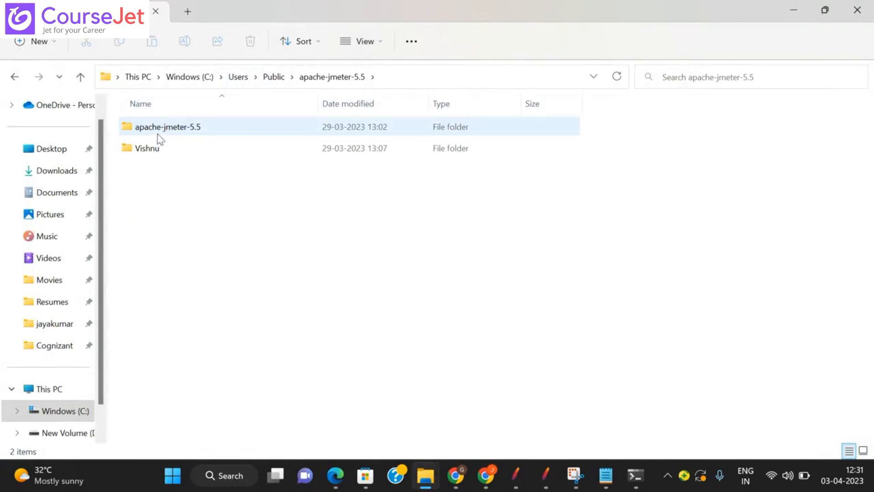
pyautogui.doubleClick(168, 129)
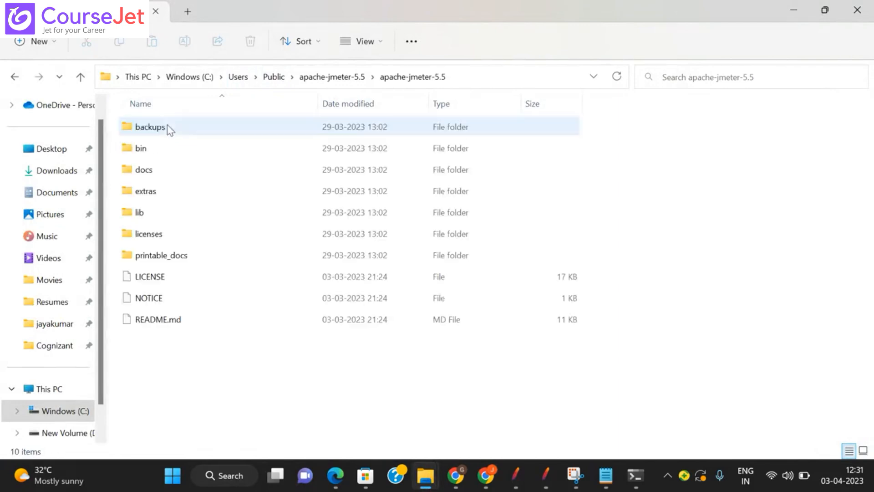
pyautogui.doubleClick(144, 145)
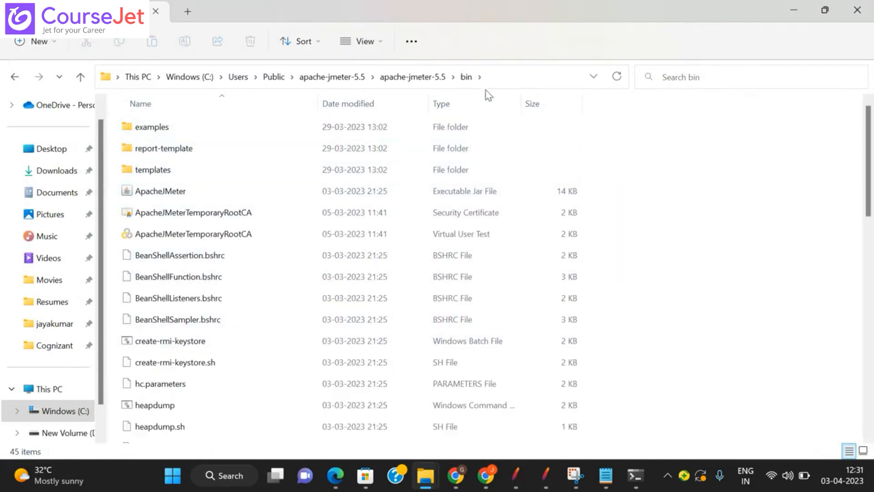
pyautogui.click(504, 77)
pyautogui.hotkey('ctrl', 'c')
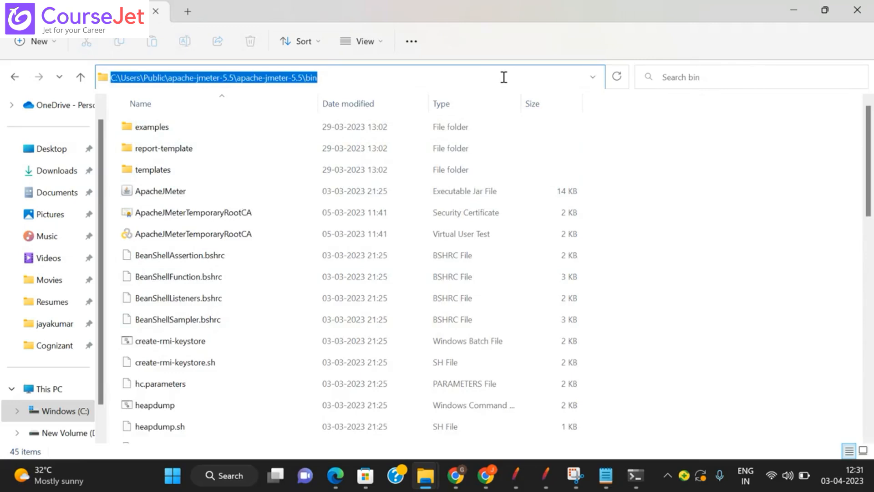
# - In the Command Prompt, change the directory to C:\Users\Public\apache-jmeter-5.5\apache-jmeter-5.5\bin
pyautogui.click(635, 475)
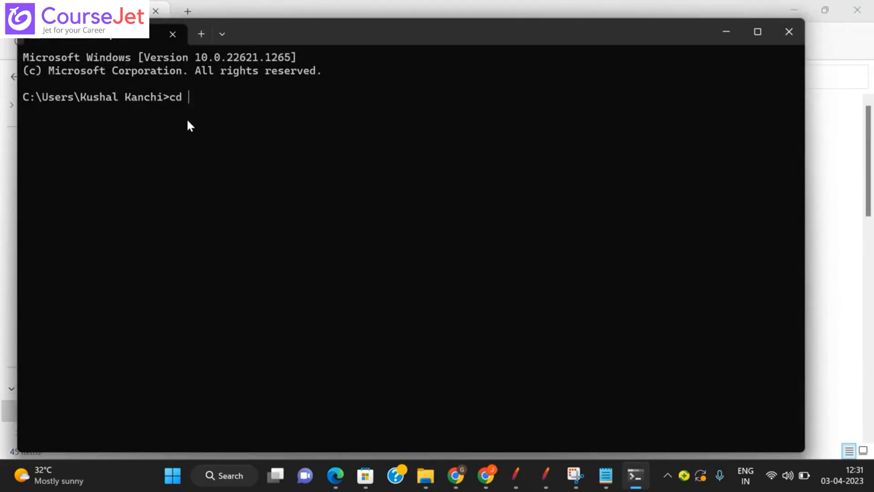
pyautogui.write('cd')
pyautogui.hotkey('ctrl', 'v')
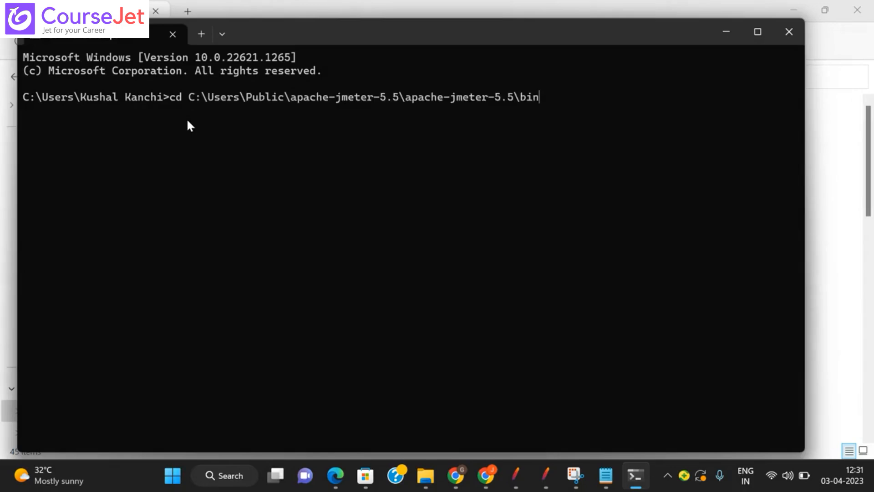
pyautogui.press('Return')
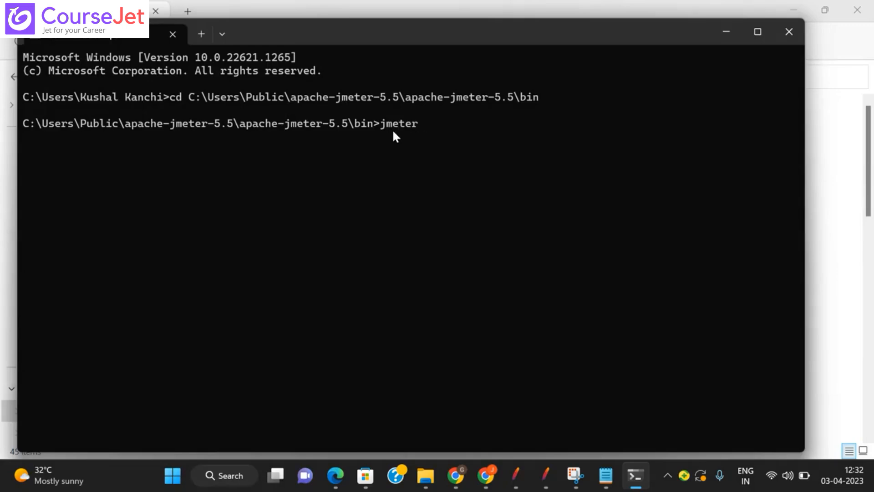
# - Add the options -n -t to the jmeter command, then open the Vishnu folder under the outer apache-jmeter-5.5 folder in File Explorer
pyautogui.write('-n')
pyautogui.write('-t')
pyautogui.moveTo(426, 476)
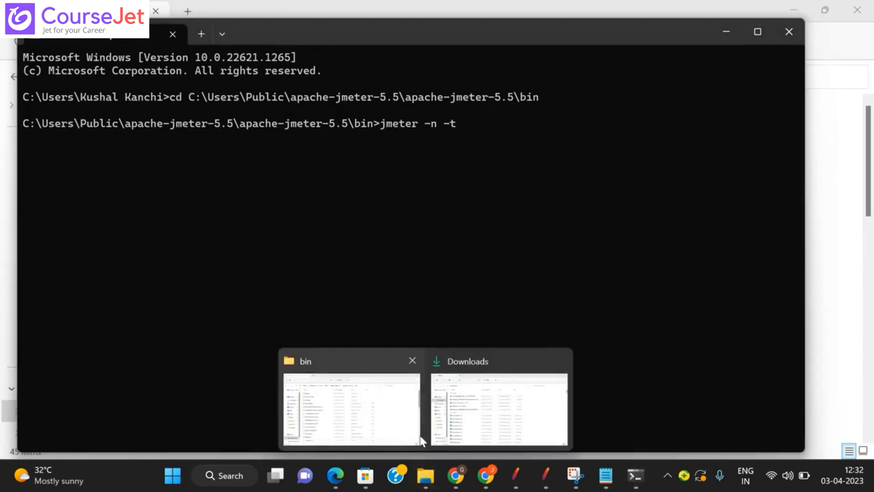
pyautogui.click(338, 416)
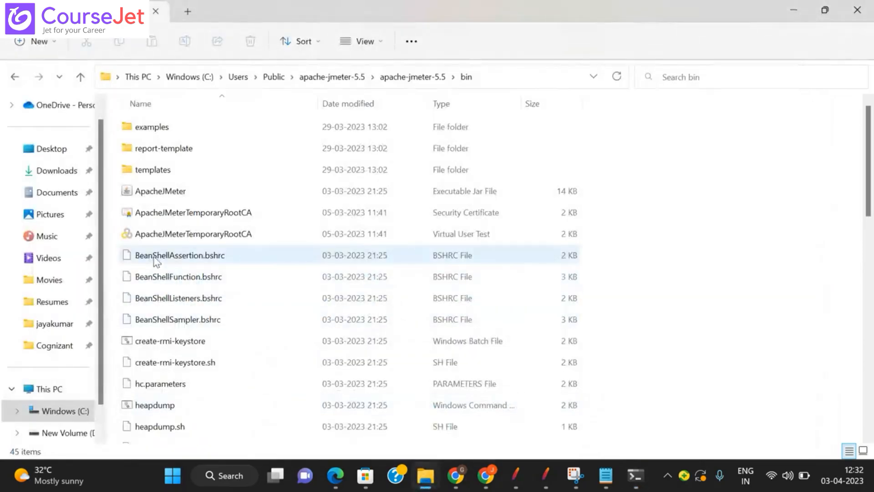
pyautogui.click(15, 77)
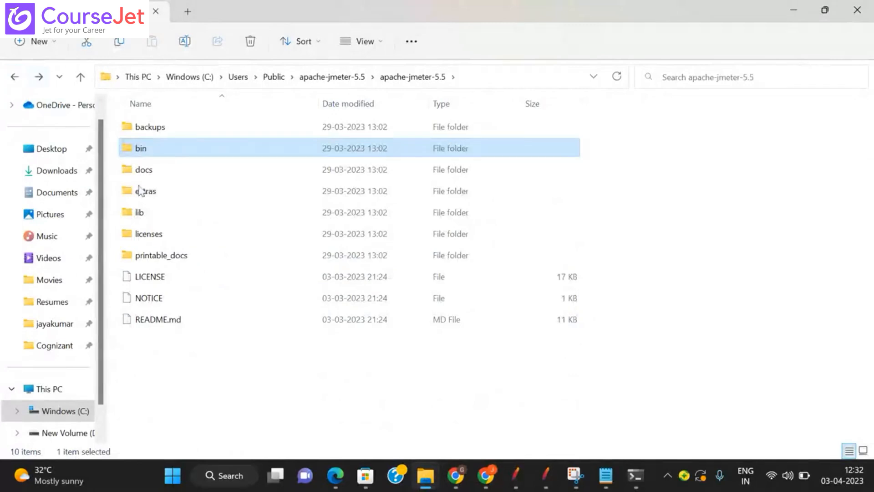
pyautogui.click(15, 77)
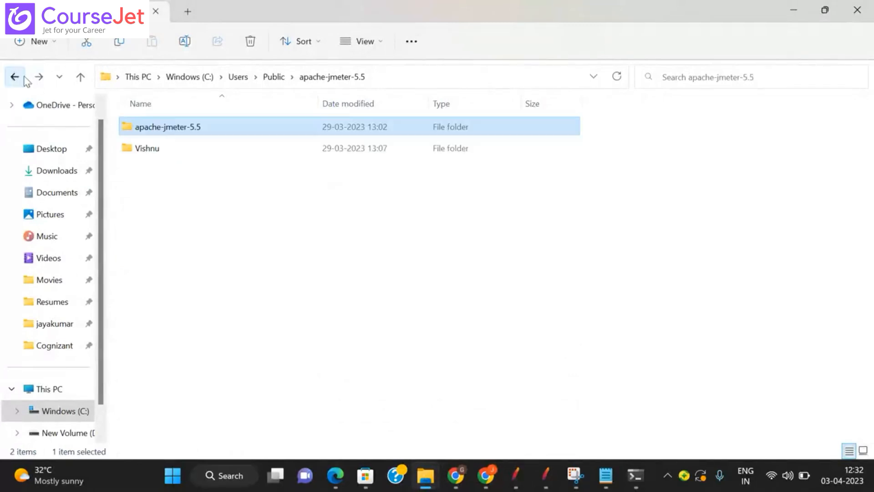
pyautogui.doubleClick(154, 156)
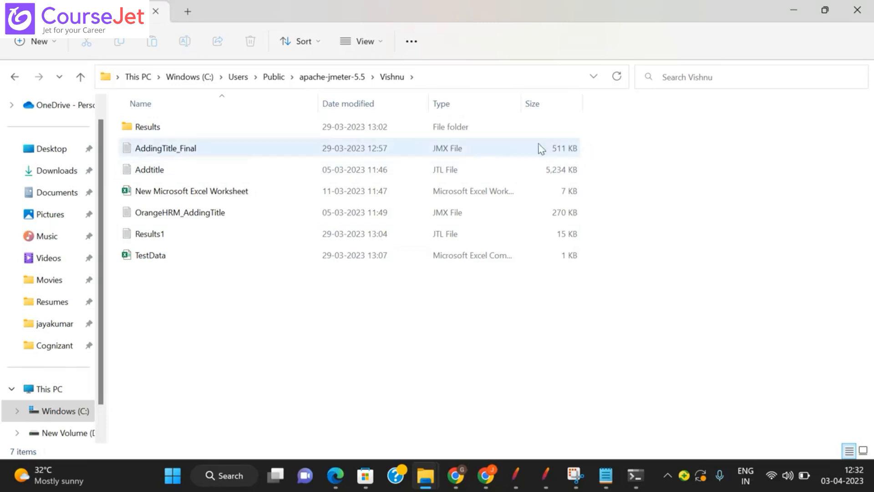
# - Copy the folder path C:\Users\Public\apache-jmeter-5.5\Vishnu and paste it after -t in the Command Prompt, ending with a backslash
pyautogui.click(182, 151)
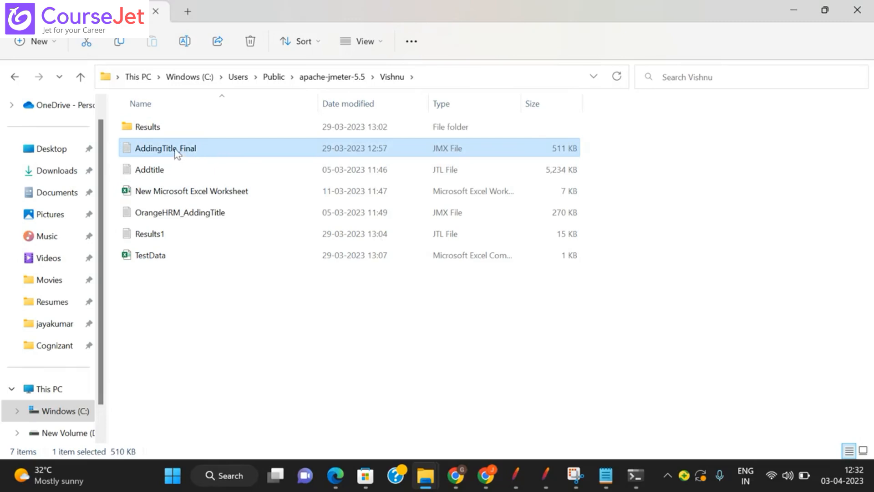
pyautogui.click(450, 81)
pyautogui.hotkey('ctrl', 'c')
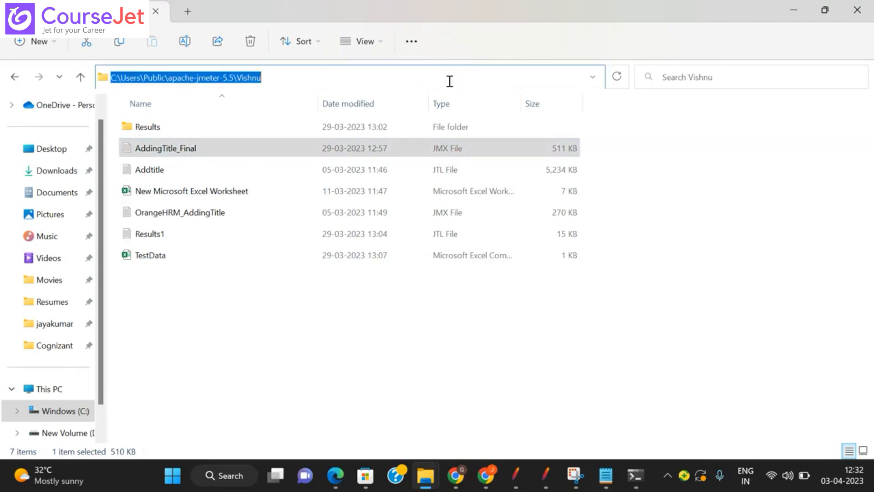
pyautogui.hotkey('alt', 'Tab')
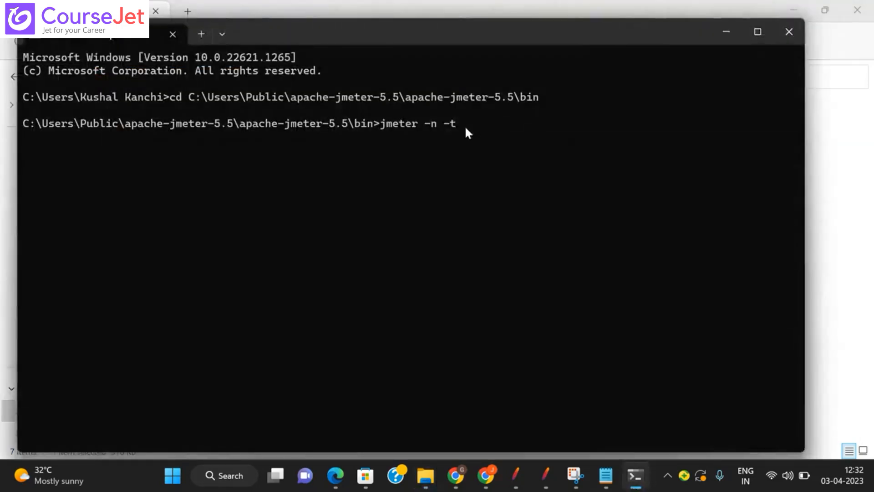
pyautogui.hotkey('ctrl', 'v')
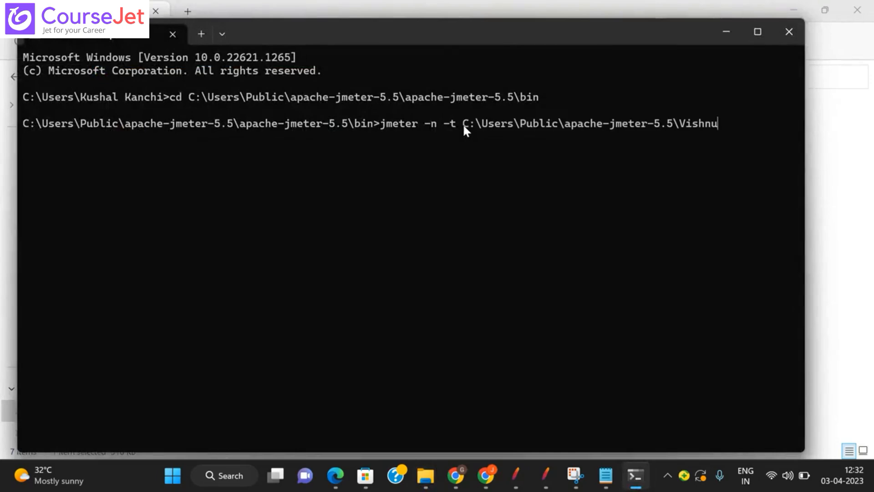
pyautogui.write('\\')
# - Copy the file name AddingTitle_Final from File Explorer and append it to the jmeter command with the extension .jmx
pyautogui.hotkey('alt', 'Tab')
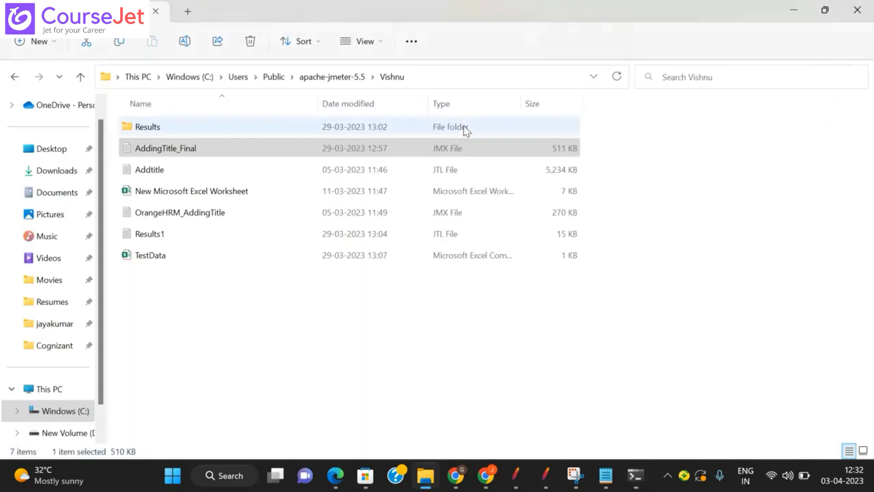
pyautogui.rightClick(175, 152)
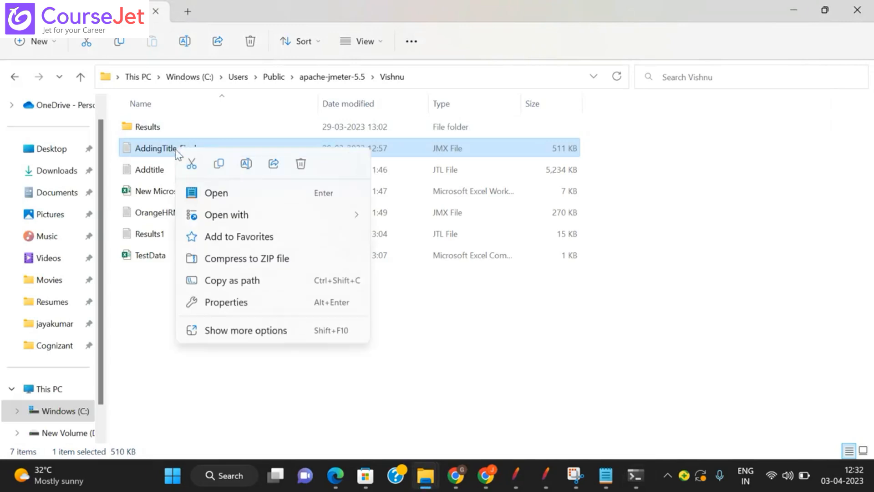
pyautogui.click(230, 331)
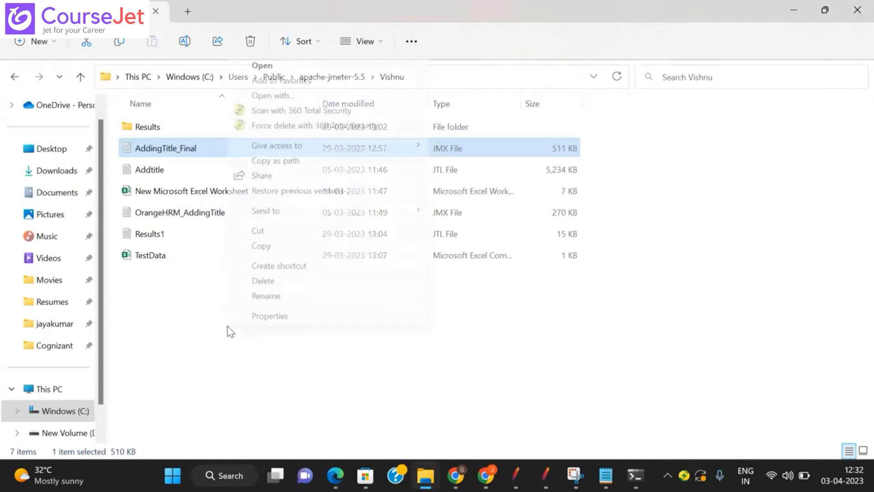
pyautogui.click(272, 296)
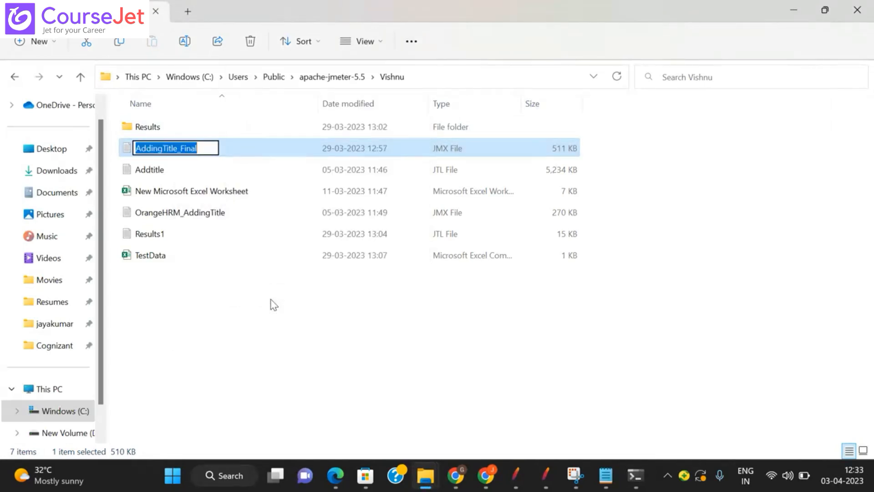
pyautogui.hotkey('ctrl', 'c')
pyautogui.hotkey('alt', 'Tab')
pyautogui.hotkey('ctrl', 'v')
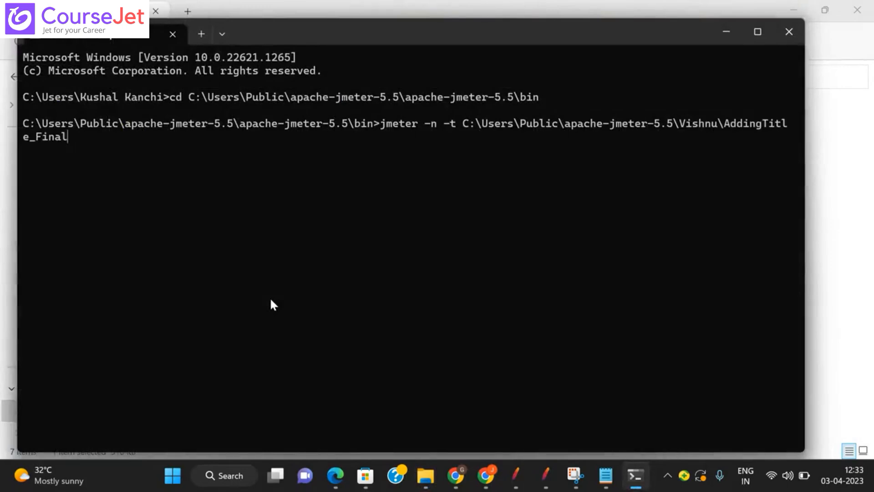
pyautogui.write('.jmx')
# - Look up the jmeter launcher files in the inner apache-jmeter-5.5 bin folder in File Explorer, and return to the Command Prompt
pyautogui.click(425, 476)
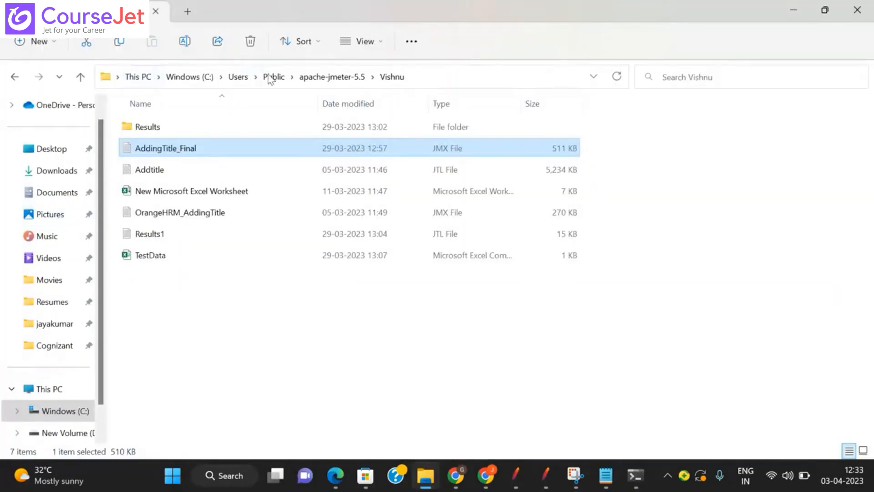
pyautogui.click(332, 76)
pyautogui.doubleClick(155, 128)
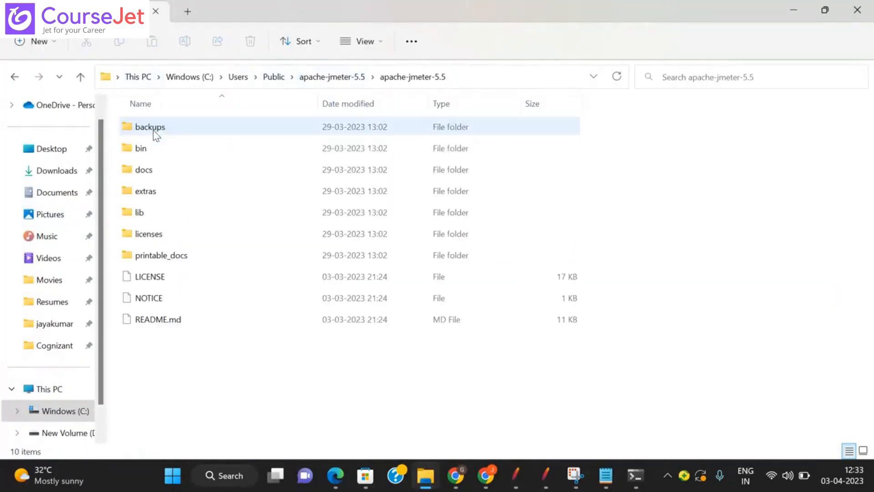
pyautogui.doubleClick(142, 149)
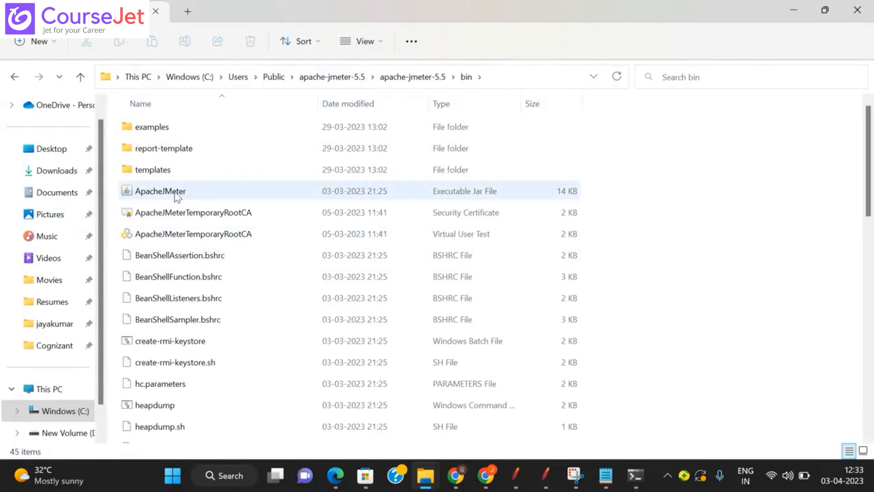
pyautogui.click(176, 375)
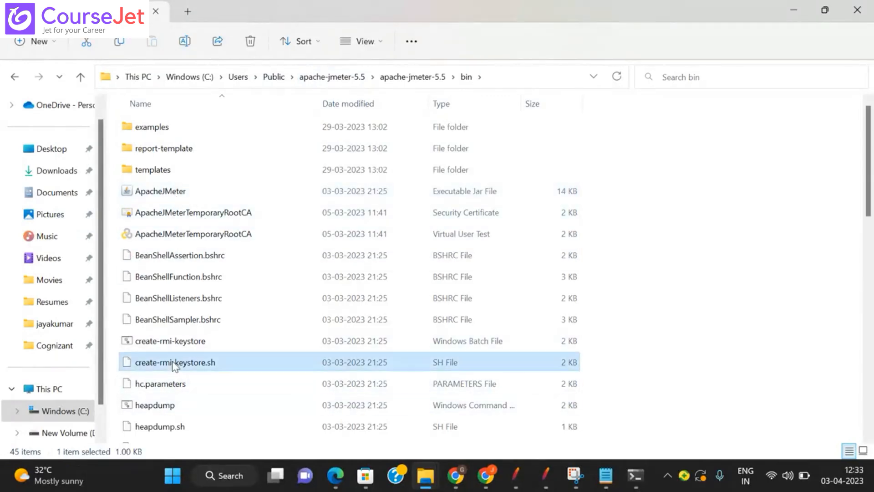
pyautogui.scroll(-2, 176, 365)
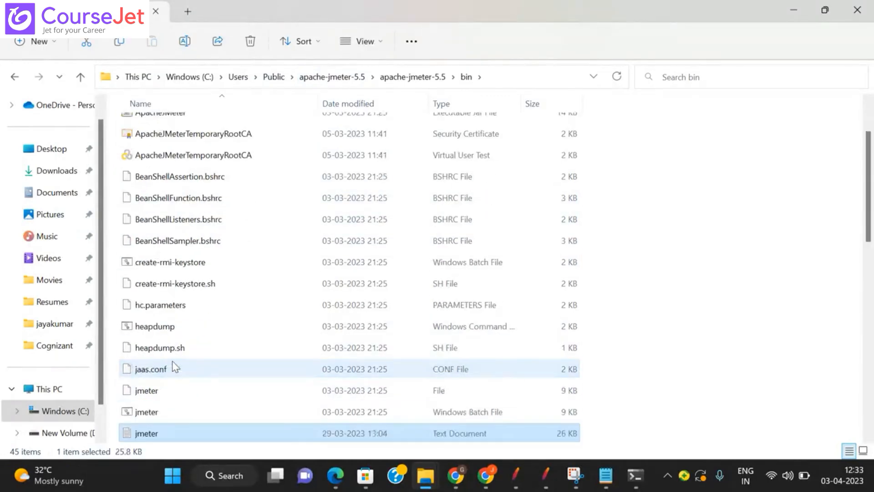
pyautogui.click(155, 392)
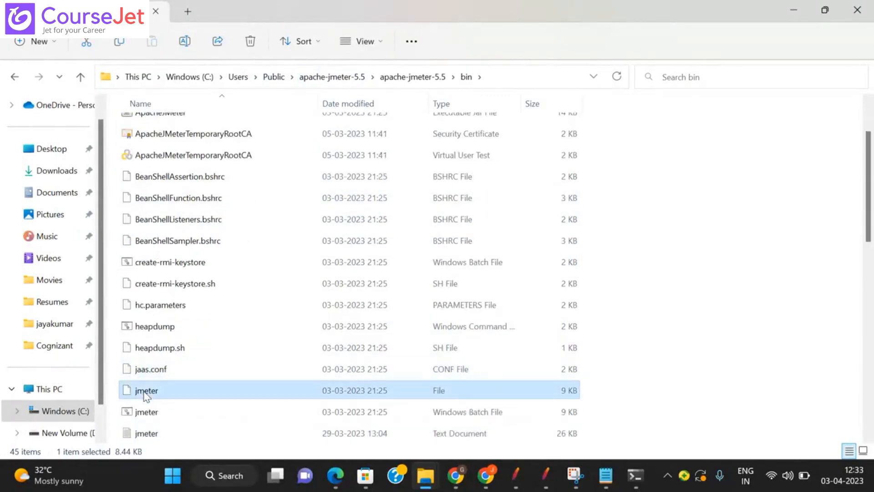
pyautogui.click(171, 412)
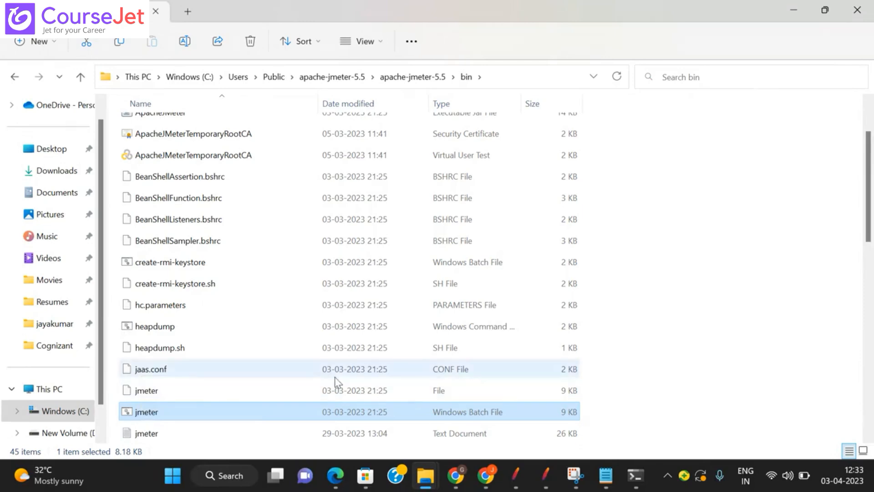
pyautogui.hotkey('alt', 'Tab')
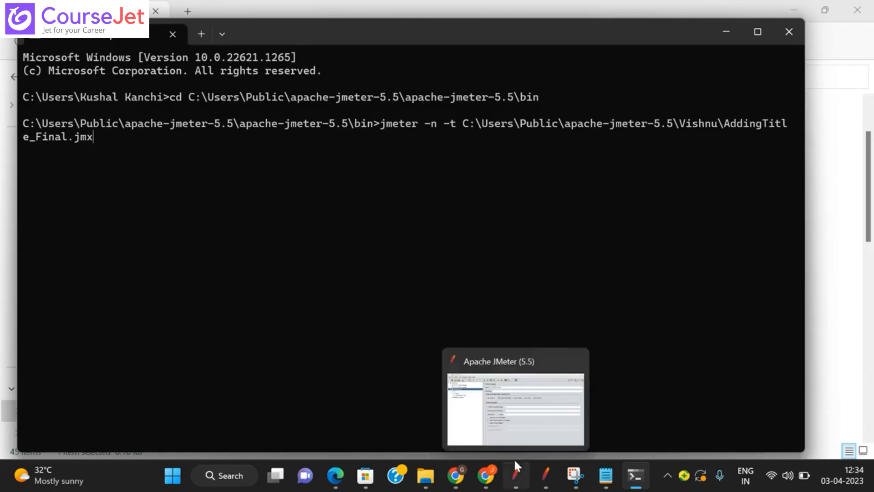
# - In JMeter, expand the OrangeHRM_AddingTitle thread group and check the results file set in its Aggregate Report
pyautogui.click(548, 476)
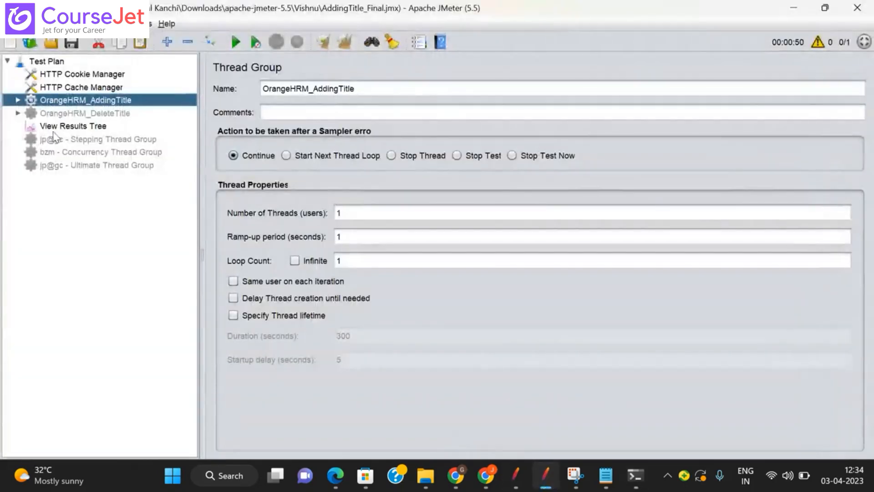
pyautogui.click(18, 113)
pyautogui.click(18, 114)
pyautogui.click(18, 100)
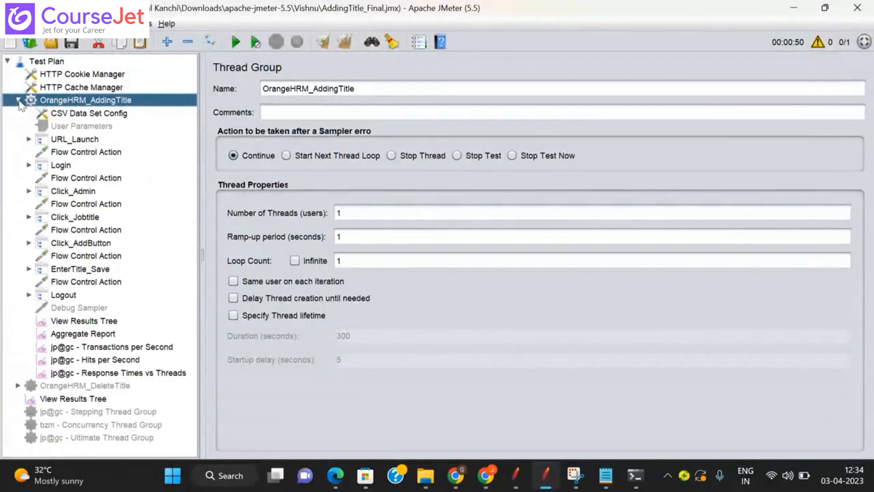
pyautogui.click(98, 337)
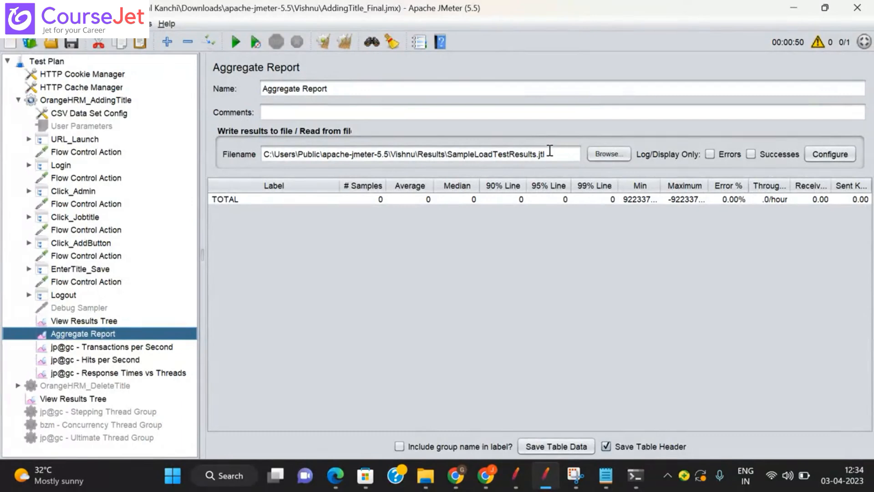
# - In the Command Prompt, copy the jmeter command entered so far and cancel its line without running it
pyautogui.hotkey('alt', 'Tab')
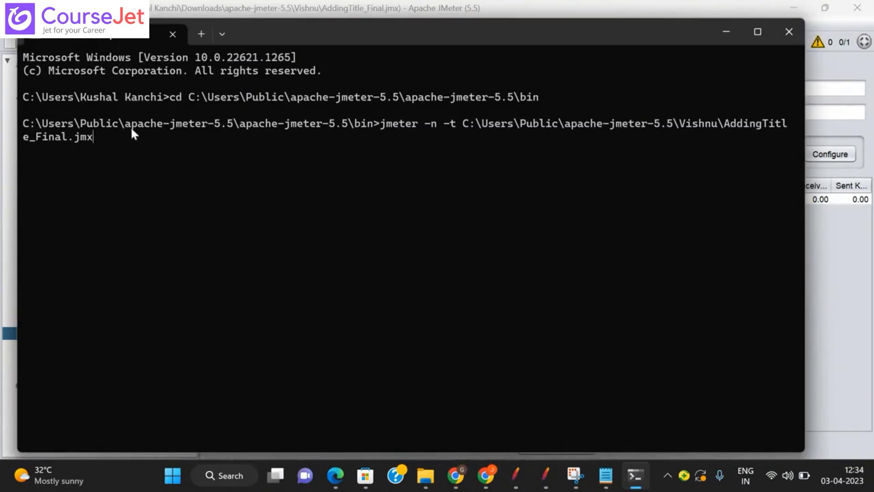
pyautogui.moveTo(101, 142); pyautogui.dragTo(9, 142)
pyautogui.moveTo(370, 111); pyautogui.dragTo(383, 126)
pyautogui.hotkey('ctrl', 'c')
pyautogui.hotkey('ctrl', 'c')
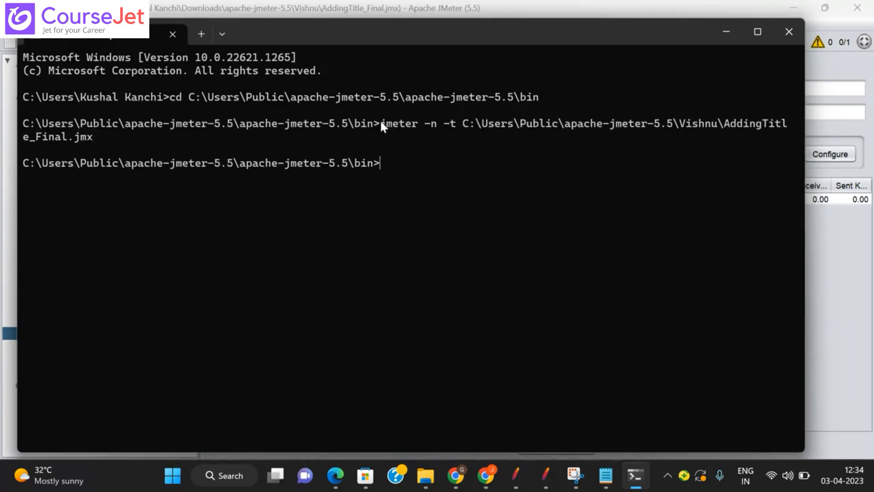
# - In the Notepad notes, paste the jmeter command on a new line below the INTUNE COMPANY PORTAL entry
pyautogui.click(606, 478)
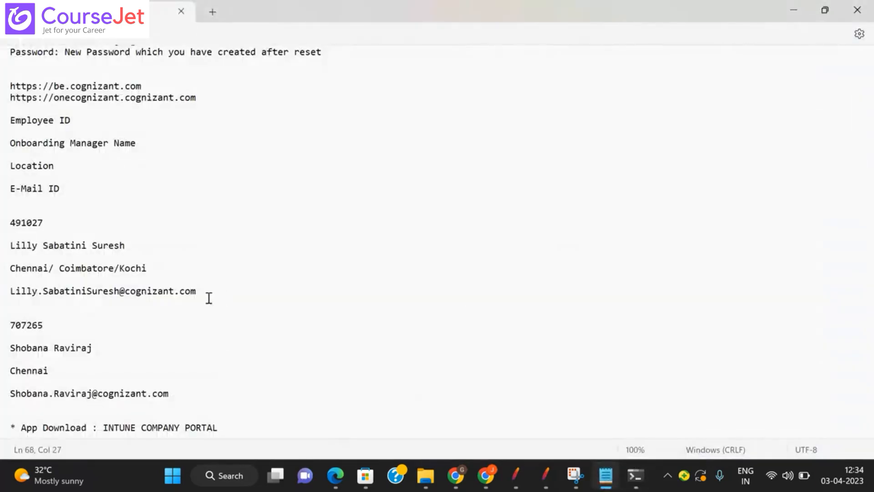
pyautogui.click(218, 427)
pyautogui.press('Return')
pyautogui.press('Return')
pyautogui.press('Return')
pyautogui.press('Return')
pyautogui.hotkey('ctrl', 'v')
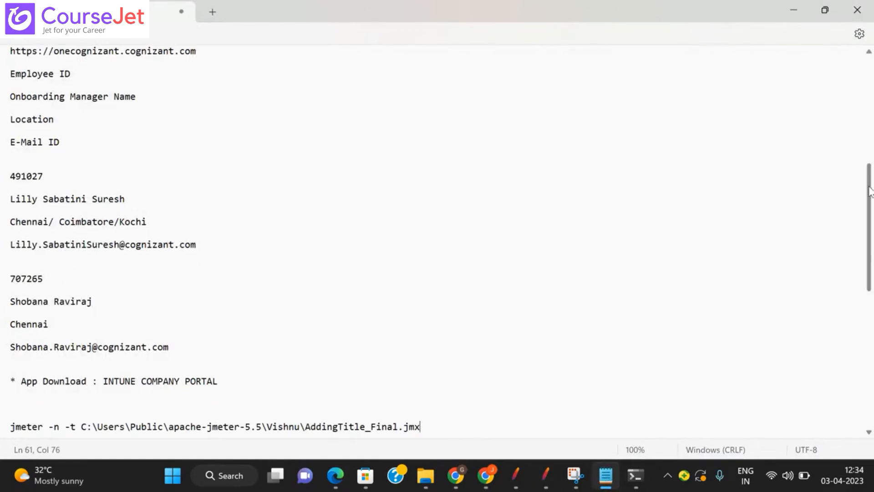
# - Append -l <path>\Results.jtl to the jmeter command in the notes and switch back to the Command Prompt
pyautogui.moveTo(872, 181); pyautogui.dragTo(858, 229)
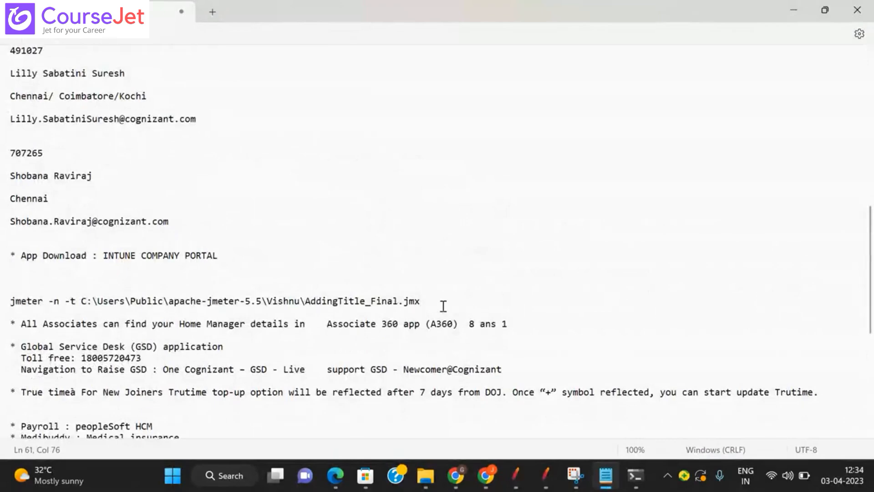
pyautogui.moveTo(433, 302); pyautogui.dragTo(12, 300)
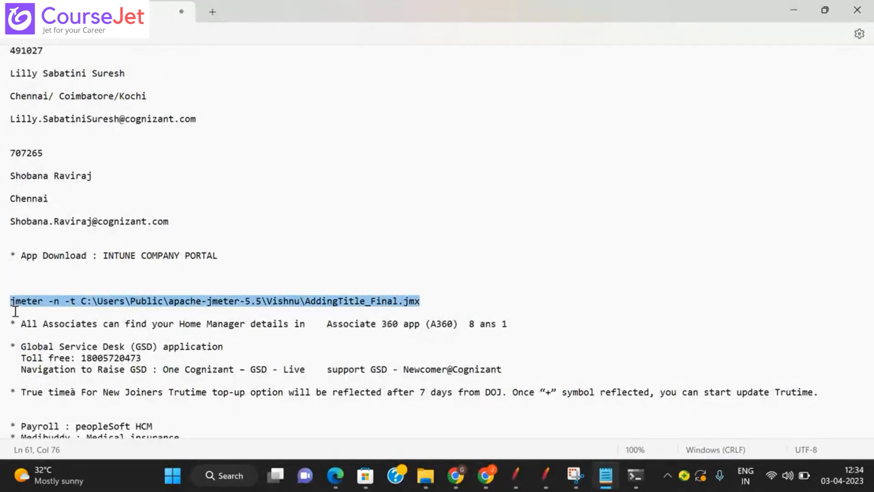
pyautogui.click(26, 312)
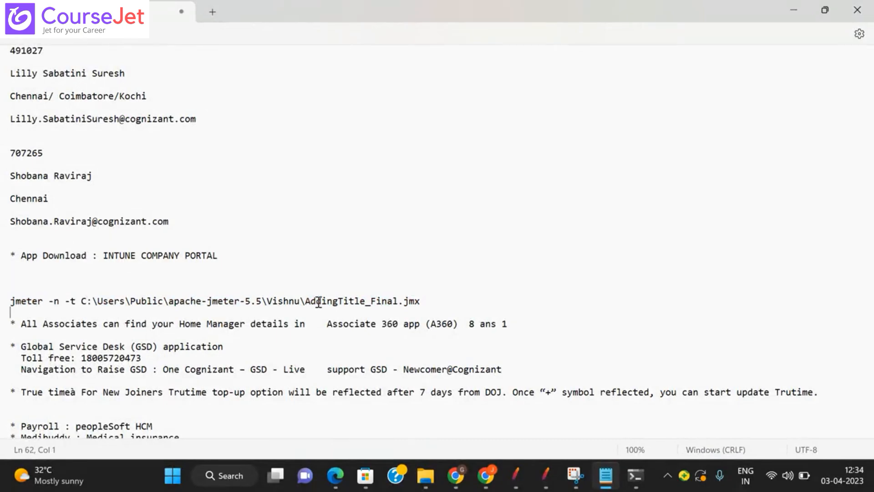
pyautogui.click(423, 299)
pyautogui.write('-l <path')
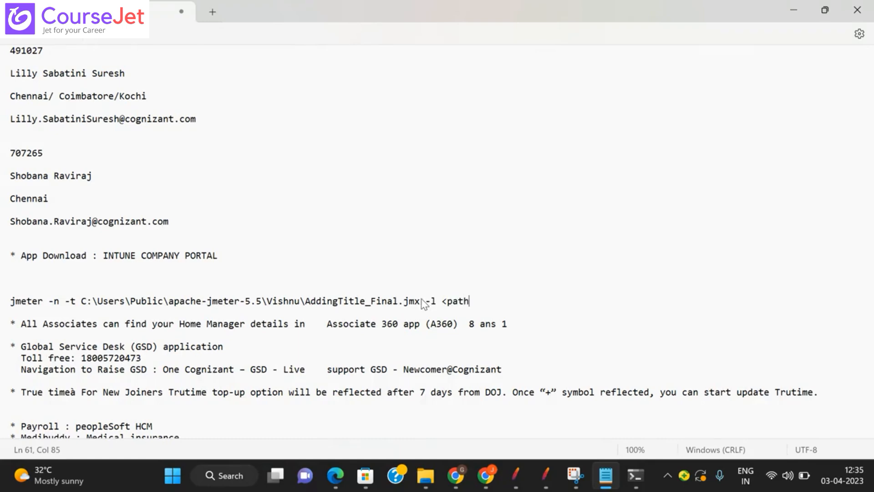
pyautogui.write('.j')
pyautogui.press('BackSpace')
pyautogui.press('BackSpace')
pyautogui.write('>Resut')
pyautogui.press('BackSpace')
pyautogui.write('lts.jtl')
pyautogui.click(475, 300)
pyautogui.write('\\')
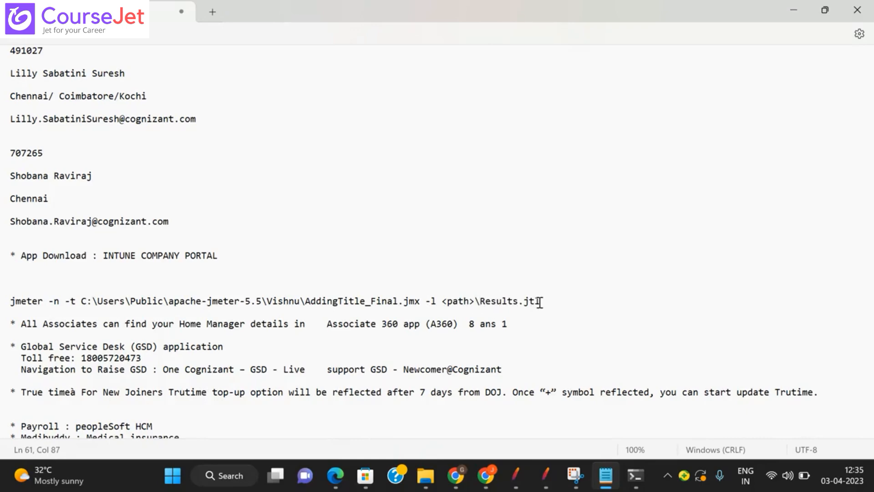
pyautogui.click(539, 302)
pyautogui.click(635, 475)
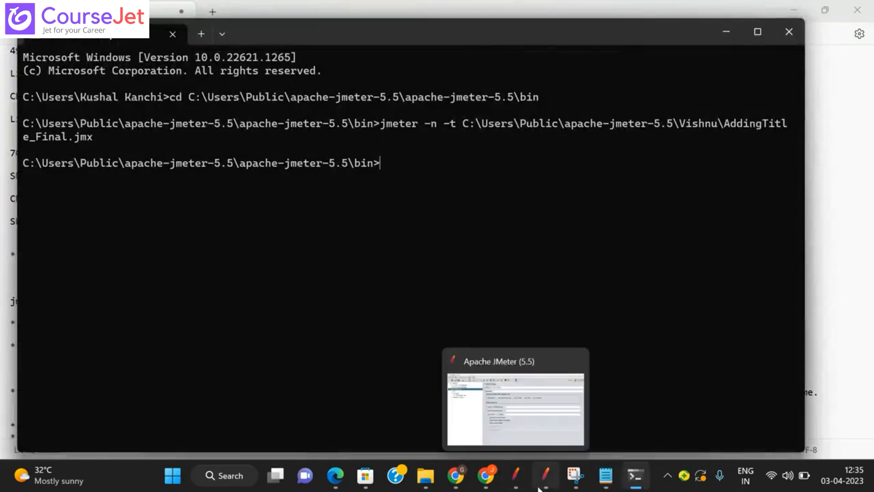
# - Check the Aggregate Report's results file path in JMeter, and open the Public\apache-jmeter-5.5\Vishnu\Results folder in File Explorer
pyautogui.click(545, 475)
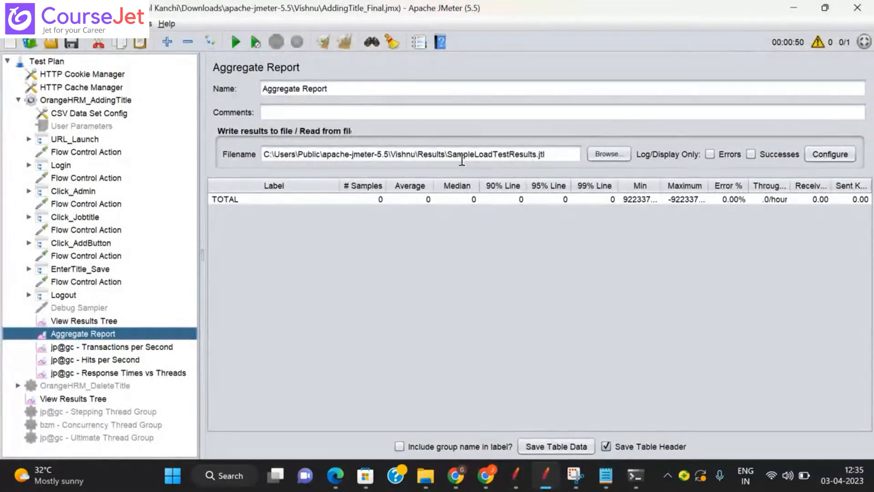
pyautogui.moveTo(421, 480)
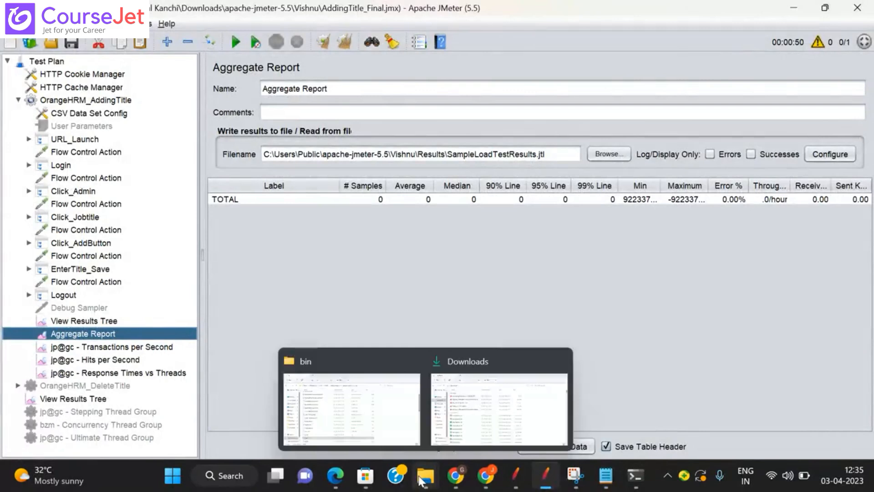
pyautogui.click(343, 433)
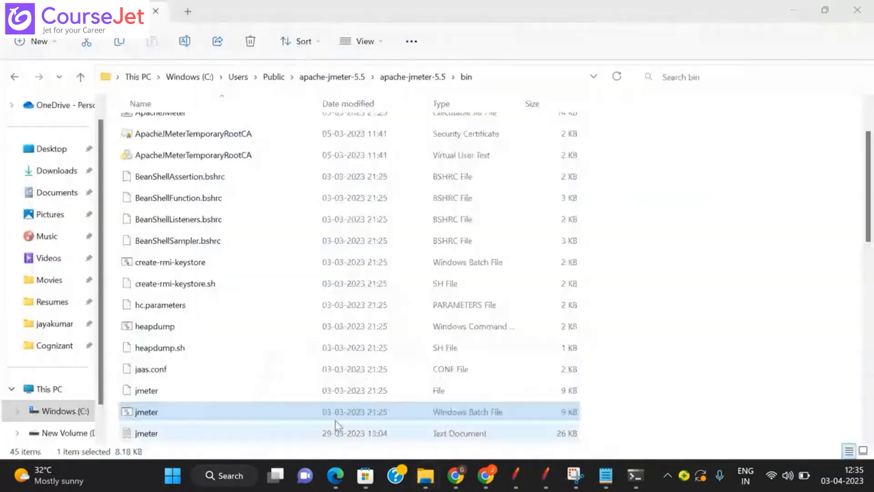
pyautogui.click(274, 76)
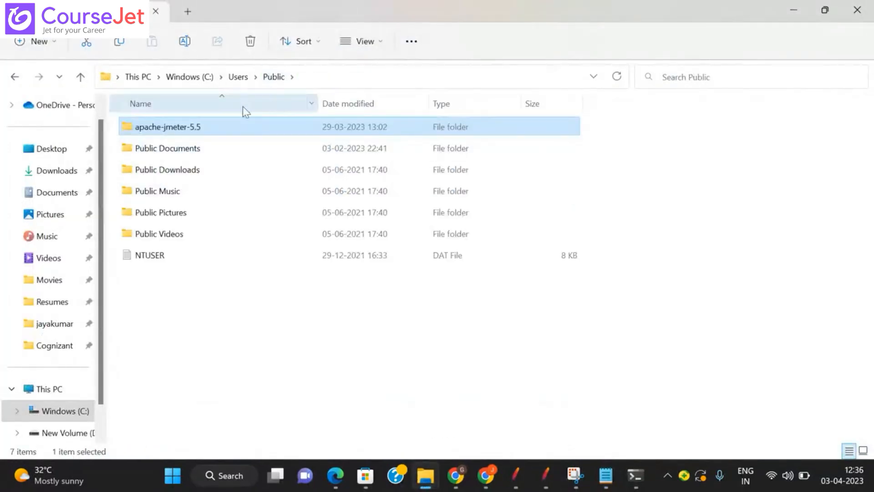
pyautogui.doubleClick(185, 128)
pyautogui.doubleClick(146, 150)
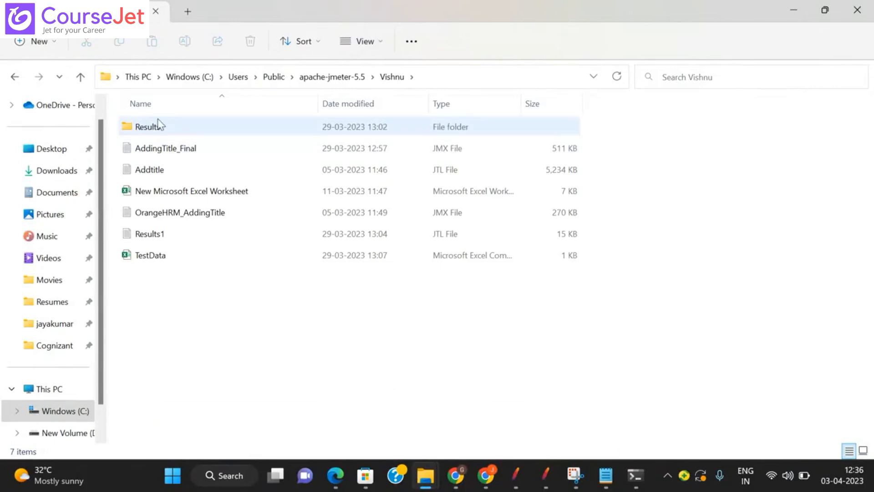
pyautogui.doubleClick(154, 123)
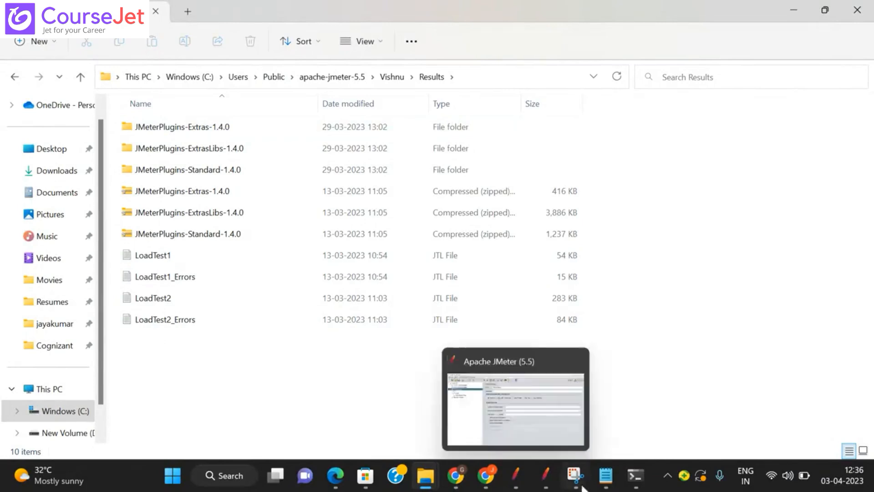
# - Copy the jmeter -n -t command through AddingTitle_Final.jmx from the Notepad notes and run it in the Command Prompt
pyautogui.click(636, 478)
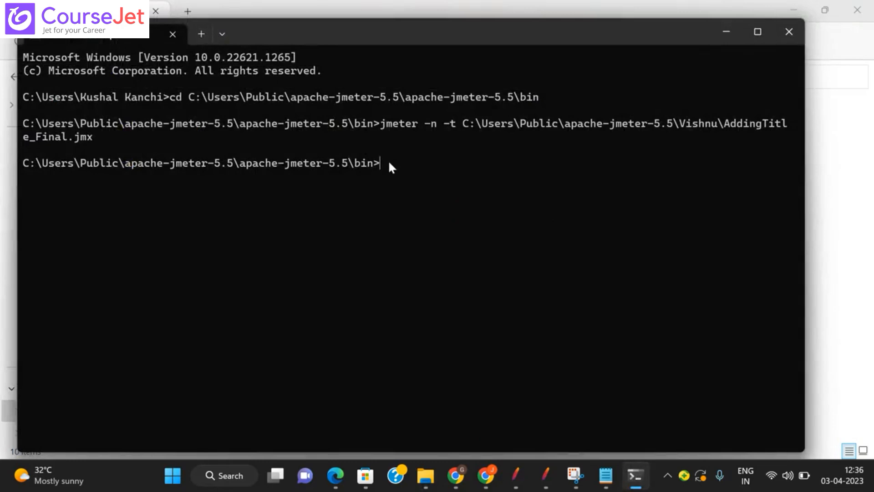
pyautogui.click(606, 476)
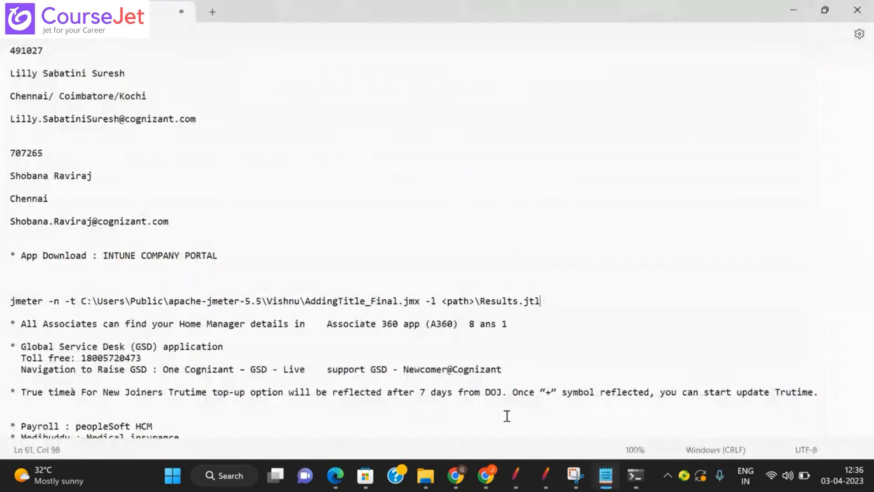
pyautogui.tripleClick(9, 296)
pyautogui.moveTo(166, 311); pyautogui.dragTo(416, 303)
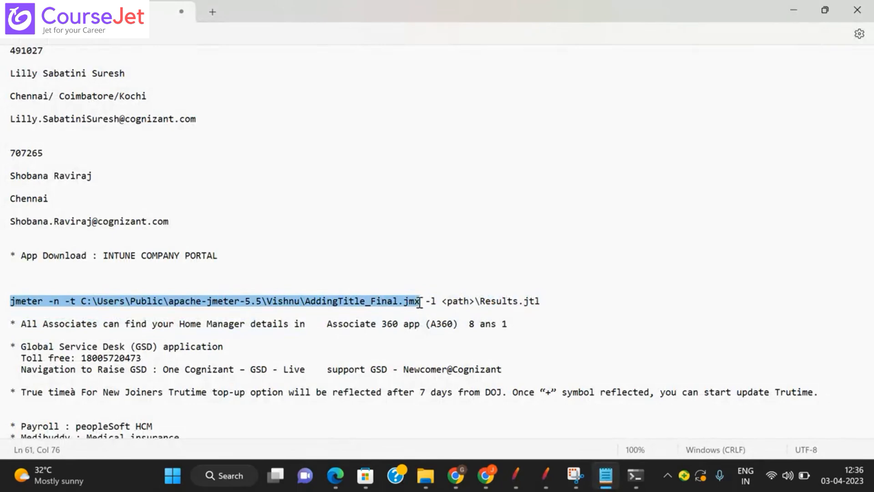
pyautogui.hotkey('alt', 'Tab')
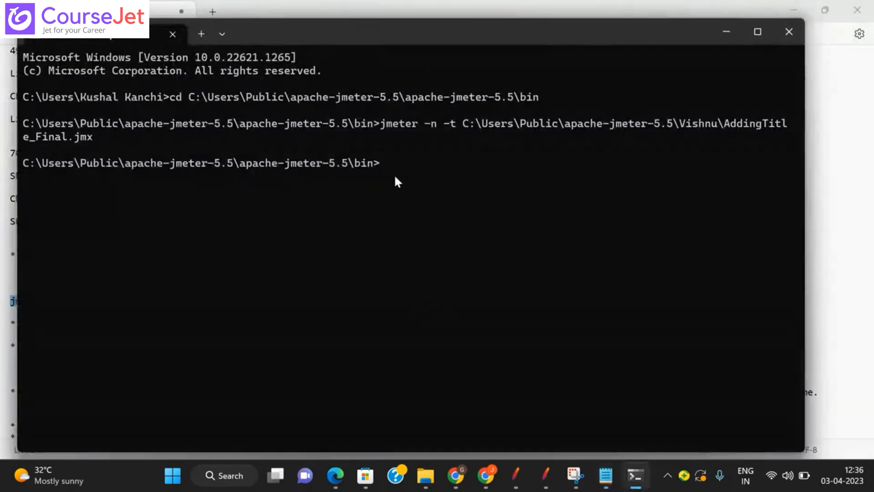
pyautogui.hotkey('ctrl', 'v')
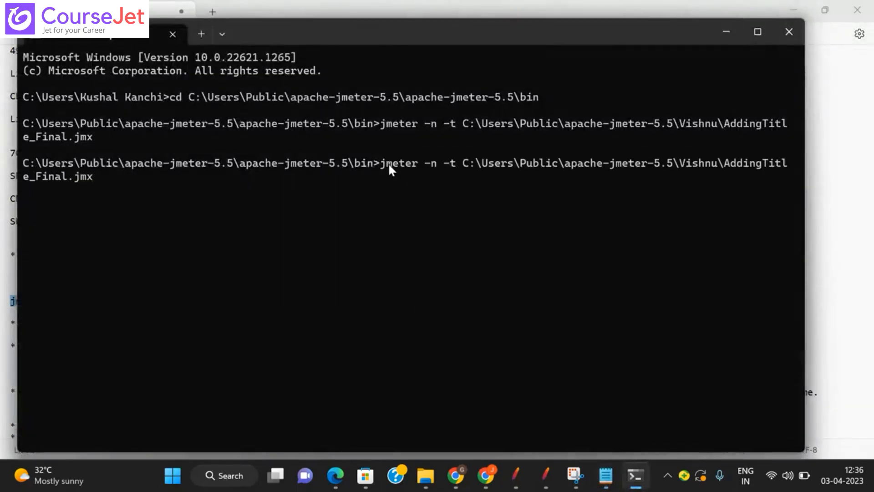
pyautogui.press('Return')
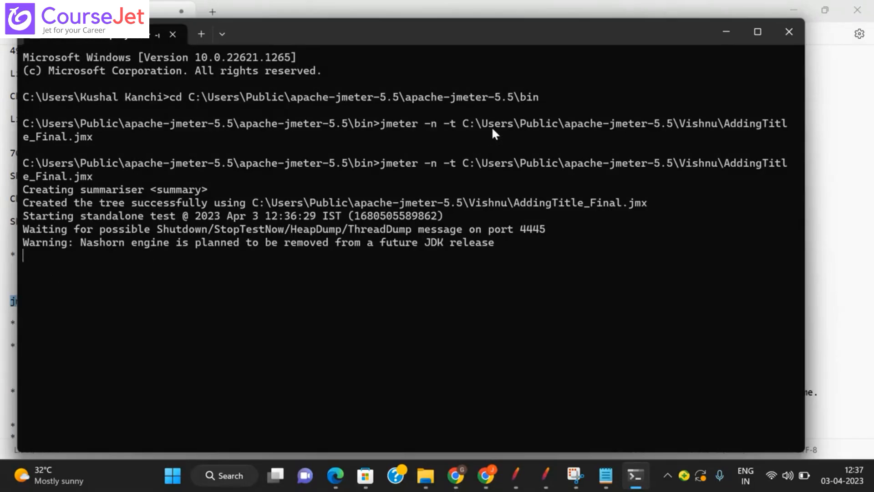
# - Refresh the Results folder in File Explorer to look for a new results file, dismiss the news pop-up, and return to the Command Prompt
pyautogui.moveTo(435, 474)
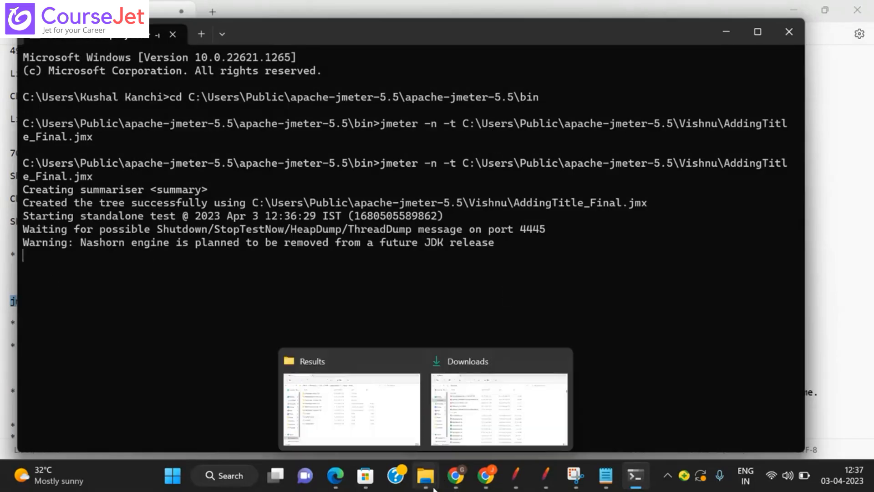
pyautogui.click(381, 425)
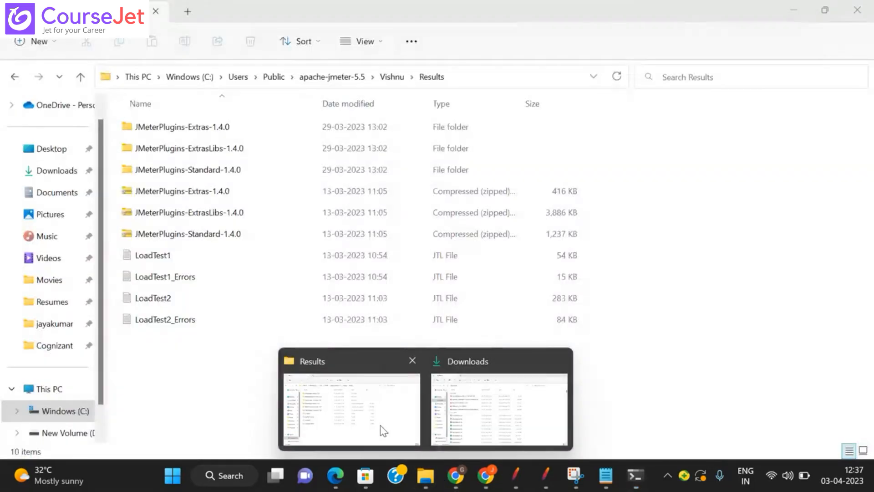
pyautogui.rightClick(799, 132)
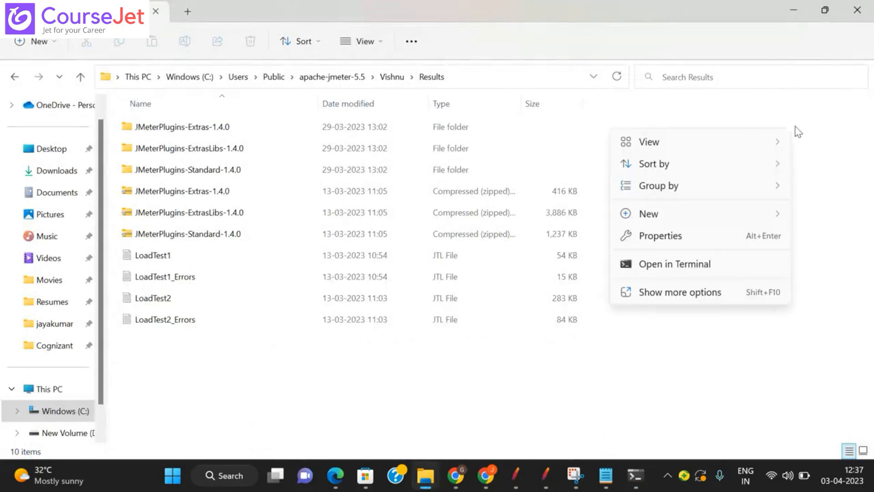
pyautogui.click(680, 294)
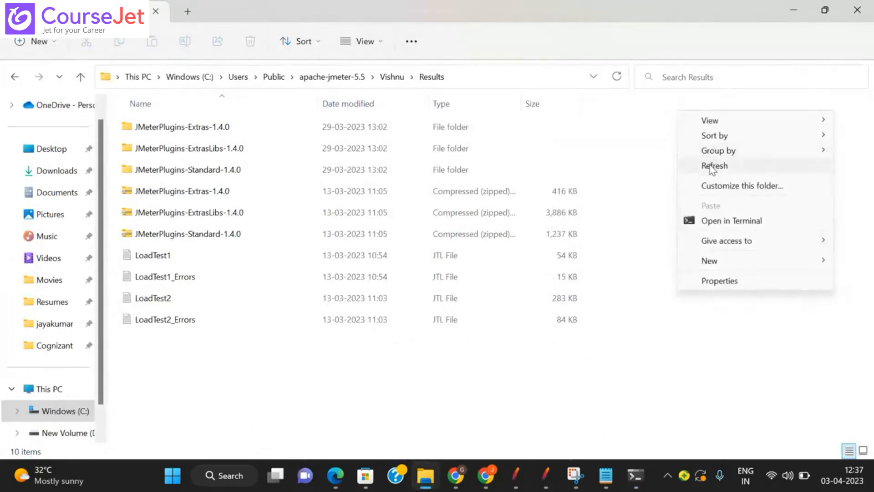
pyautogui.click(713, 170)
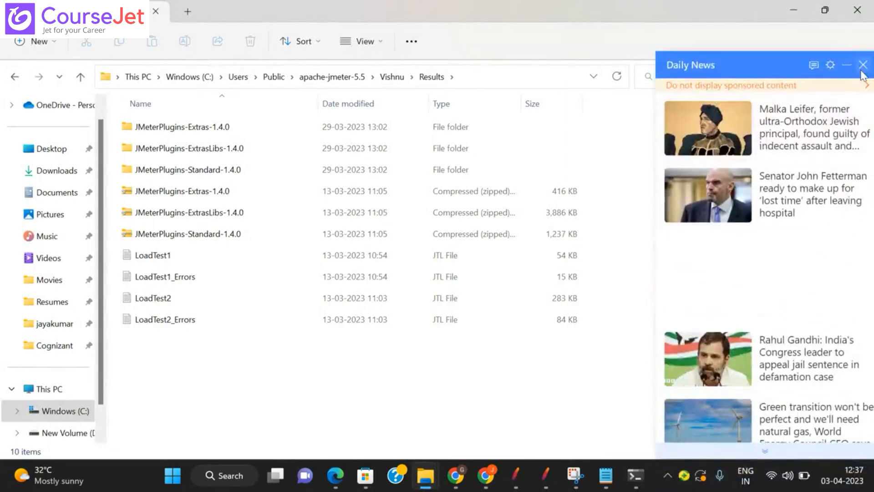
pyautogui.click(865, 64)
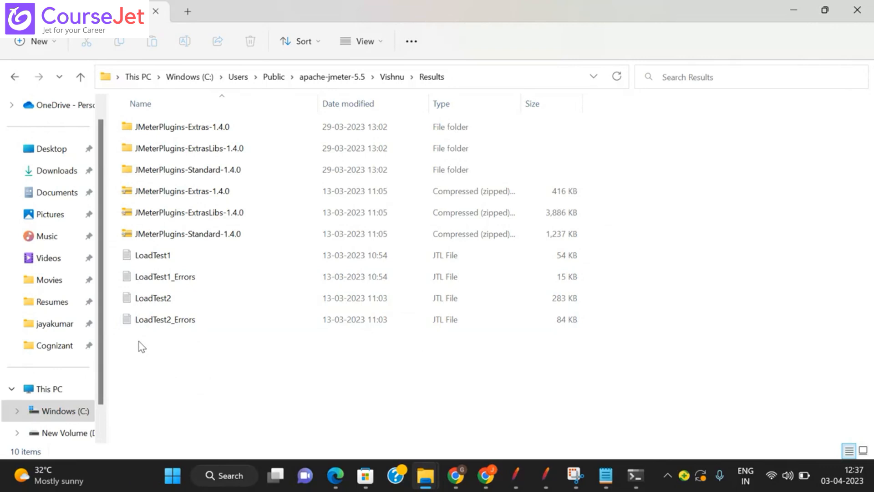
pyautogui.hotkey('alt', 'Tab')
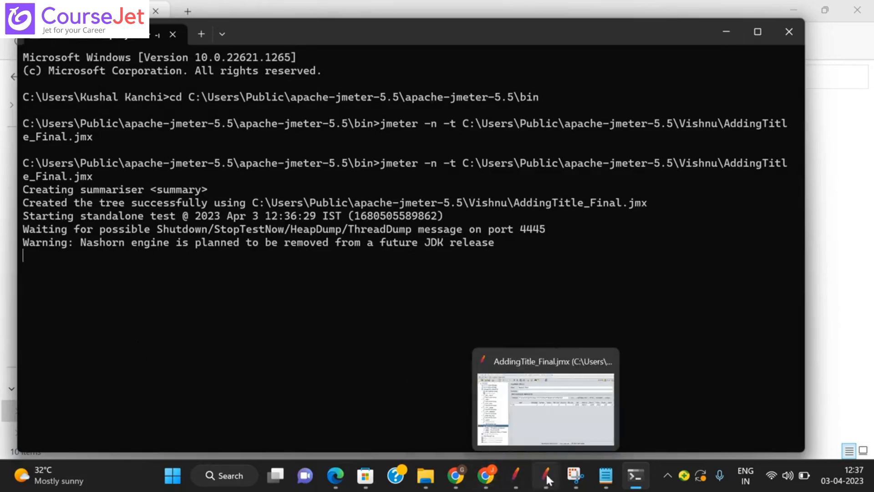
# - Look through the Results folder once more for test output and switch back to the Command Prompt
pyautogui.moveTo(431, 478)
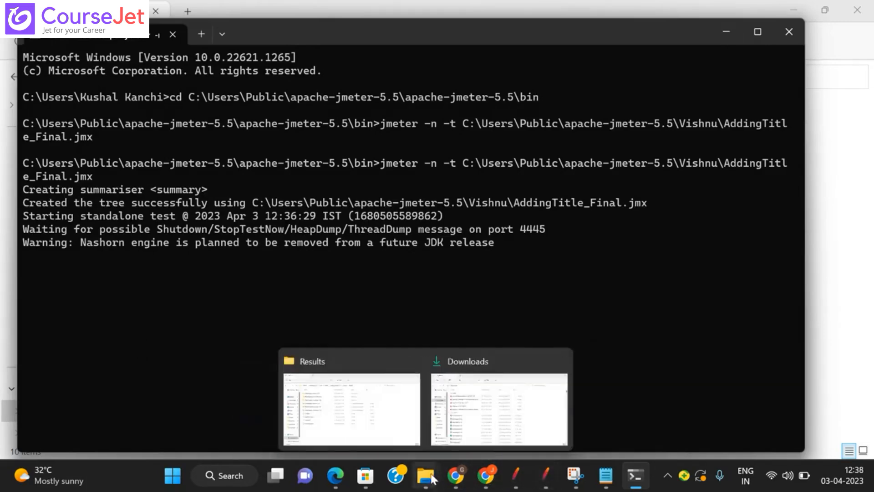
pyautogui.click(387, 428)
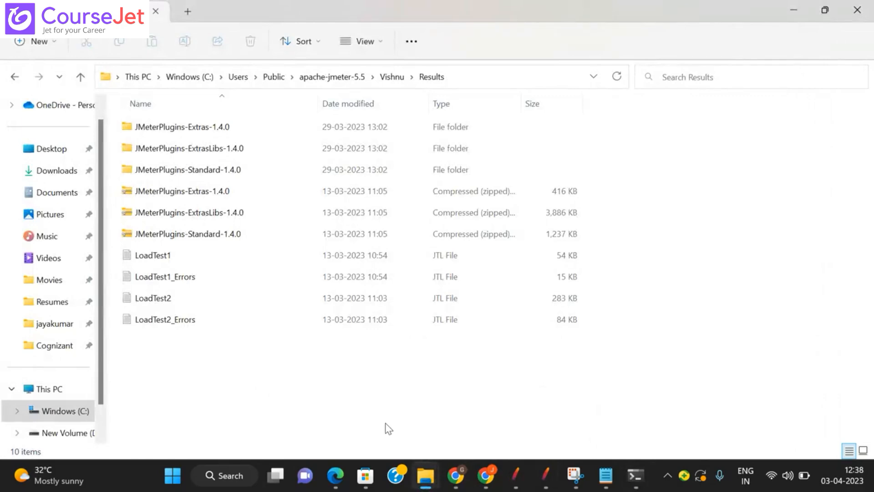
pyautogui.hotkey('alt', 'Tab')
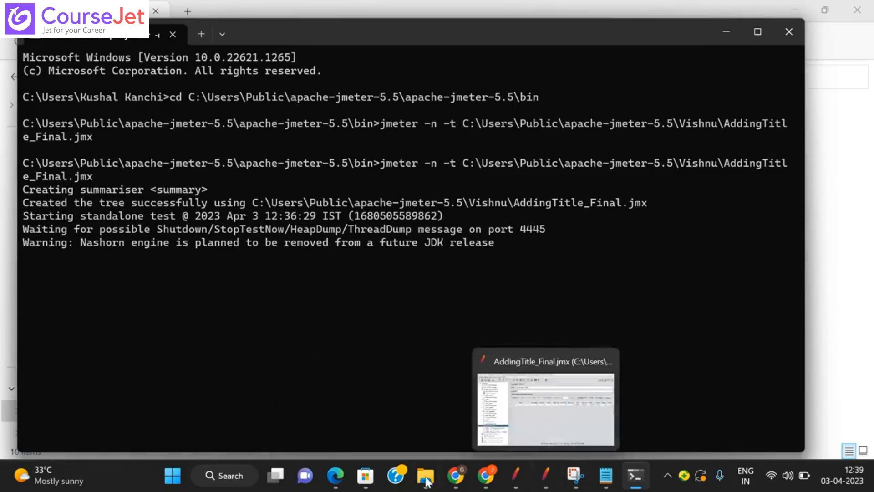
# - In File Explorer, open the inner apache-jmeter-5.5\bin folder and dismiss the app chooser for hc.parameters
pyautogui.click(351, 410)
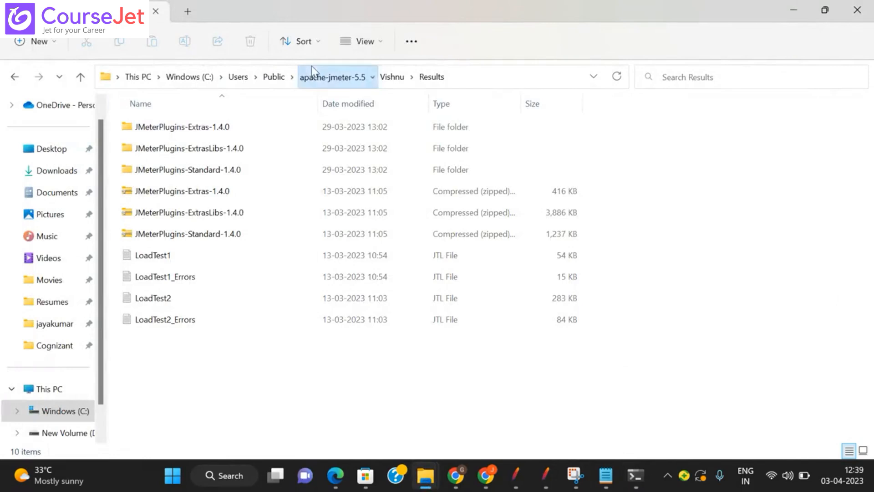
pyautogui.click(321, 77)
pyautogui.click(178, 127)
pyautogui.doubleClick(175, 127)
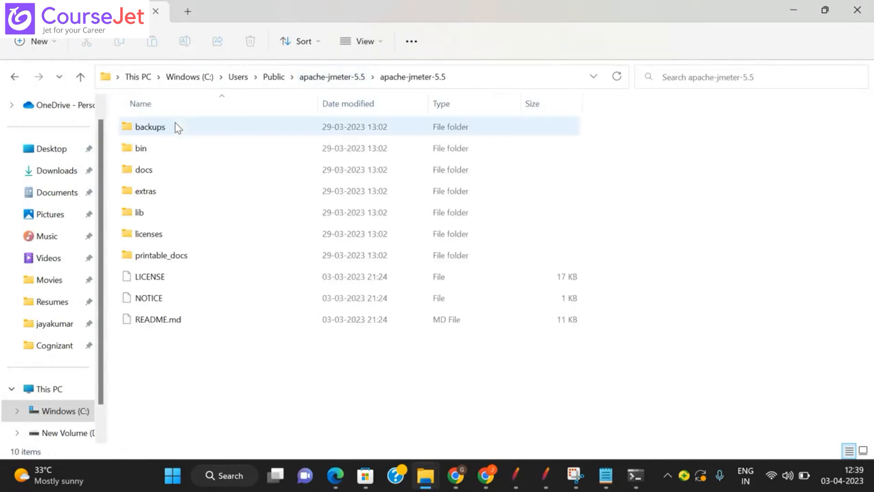
pyautogui.doubleClick(137, 147)
pyautogui.doubleClick(139, 385)
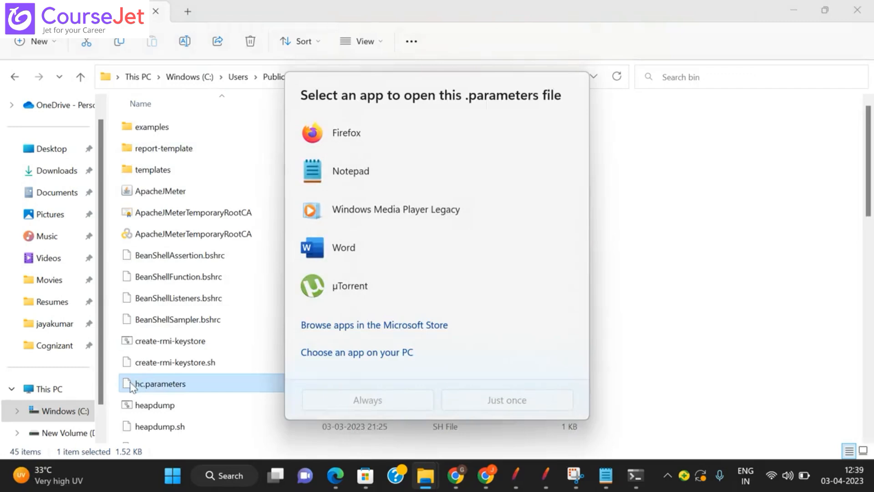
pyautogui.click(152, 319)
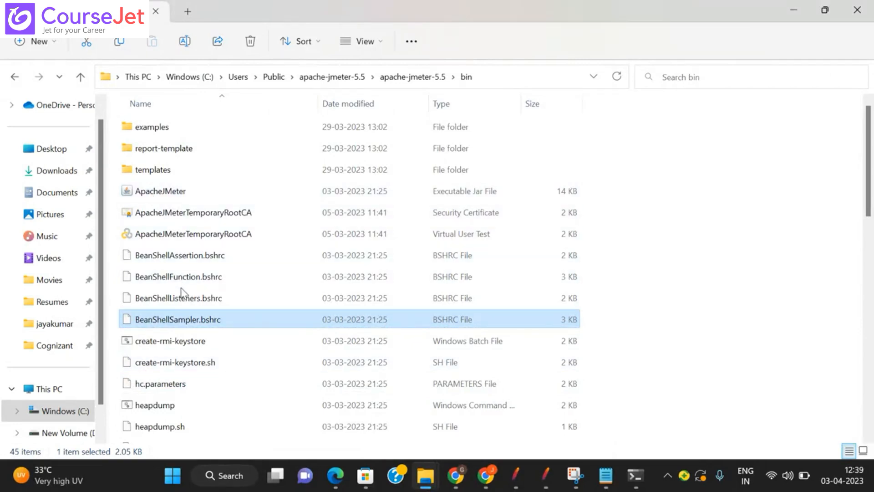
# - Examine the jmeter files in the bin folder, including the Windows batch file and the extensionless jmeter file
pyautogui.press('Down')
pyautogui.press('Down')
pyautogui.press('Down')
pyautogui.press('Down')
pyautogui.press('Down')
pyautogui.press('Down')
pyautogui.press('Down')
pyautogui.press('Down')
pyautogui.press('Down')
pyautogui.press('Down')
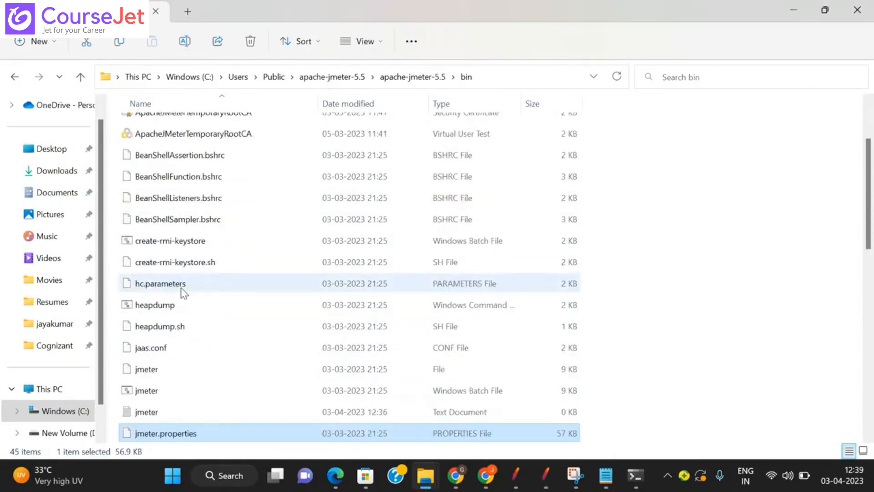
pyautogui.press('Down')
pyautogui.press('Down')
pyautogui.click(148, 350)
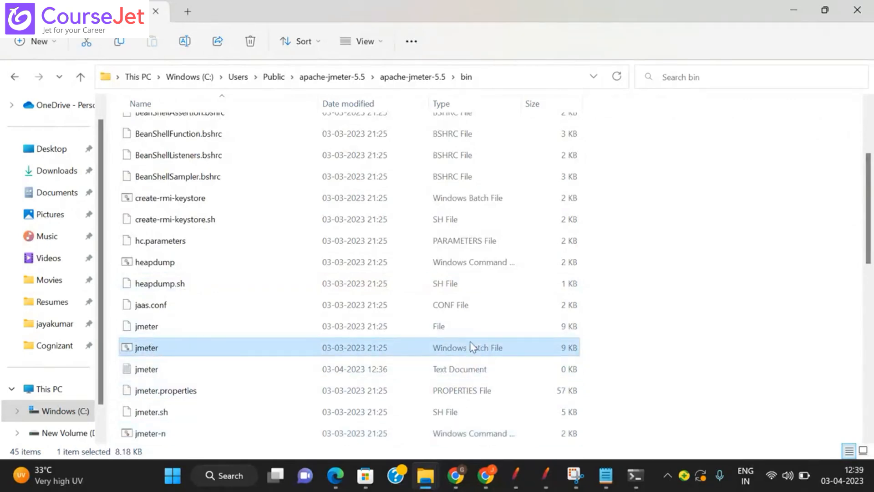
pyautogui.click(151, 329)
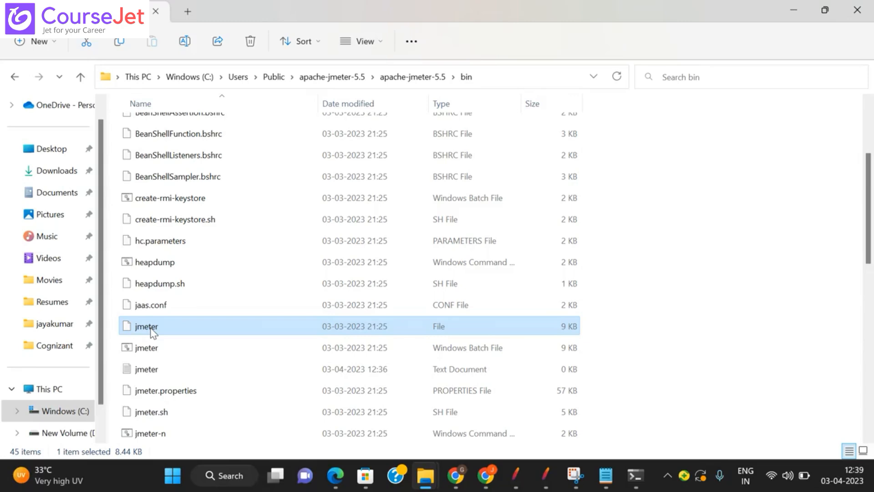
# - Switch to the Chrome window with the Teachmint session and bring up its open Google results page
pyautogui.moveTo(453, 483)
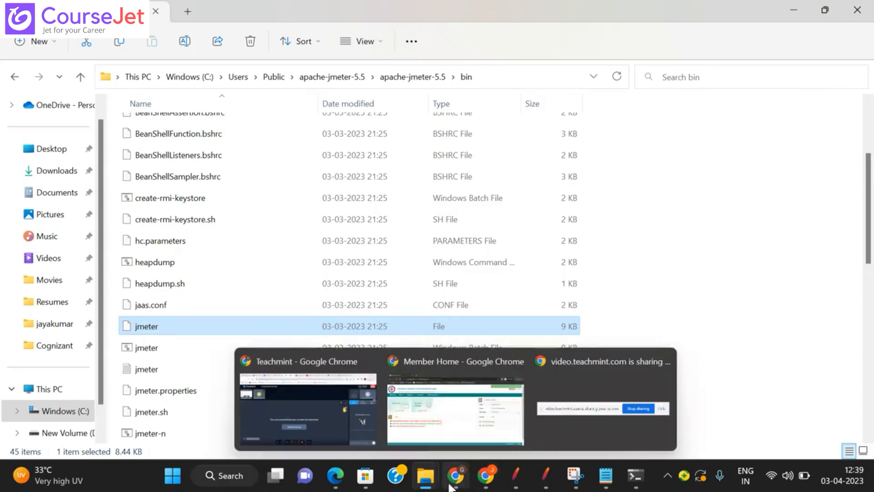
pyautogui.click(433, 437)
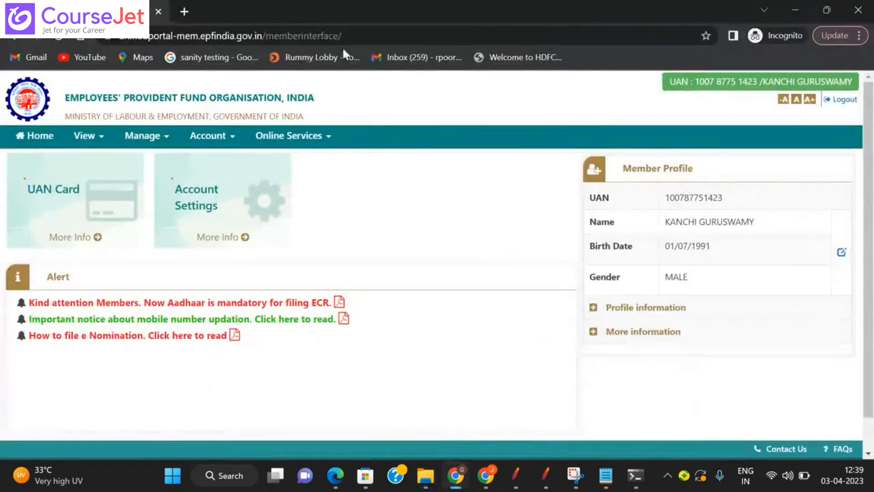
pyautogui.moveTo(457, 473)
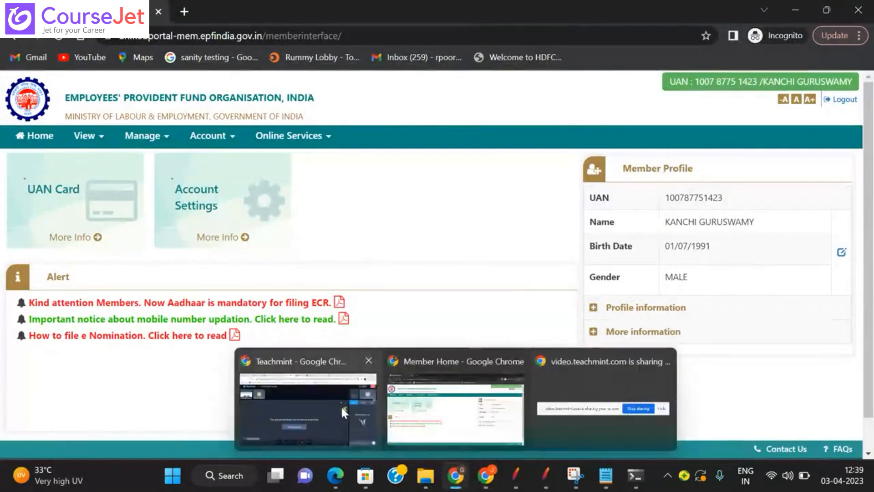
pyautogui.click(341, 405)
pyautogui.click(519, 12)
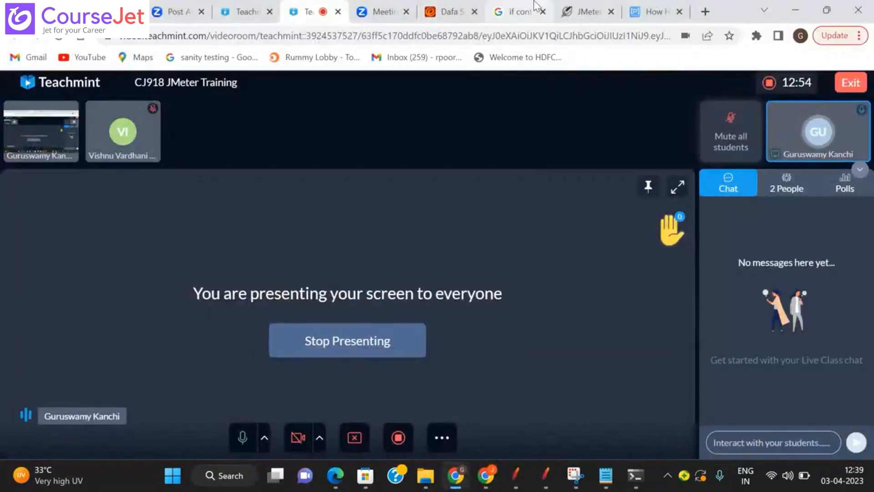
# - Search Google for "non gui mode in jmeter perfmatrix"
pyautogui.click(415, 91)
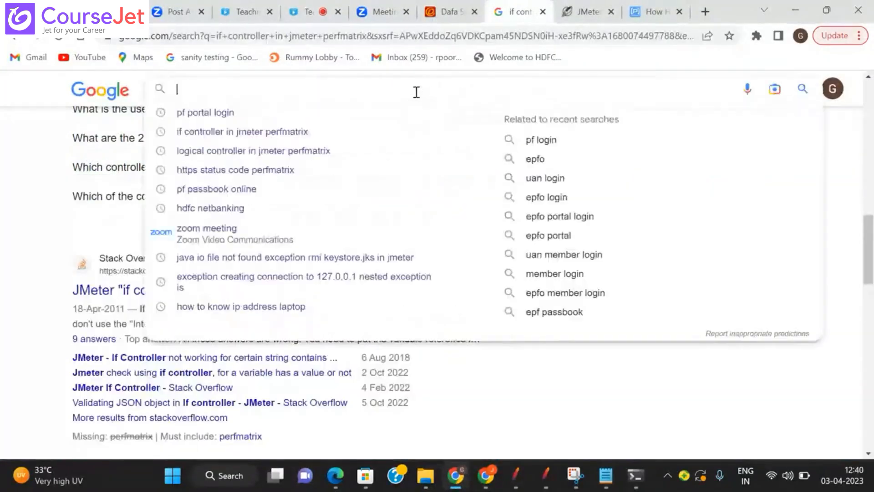
pyautogui.write('nob')
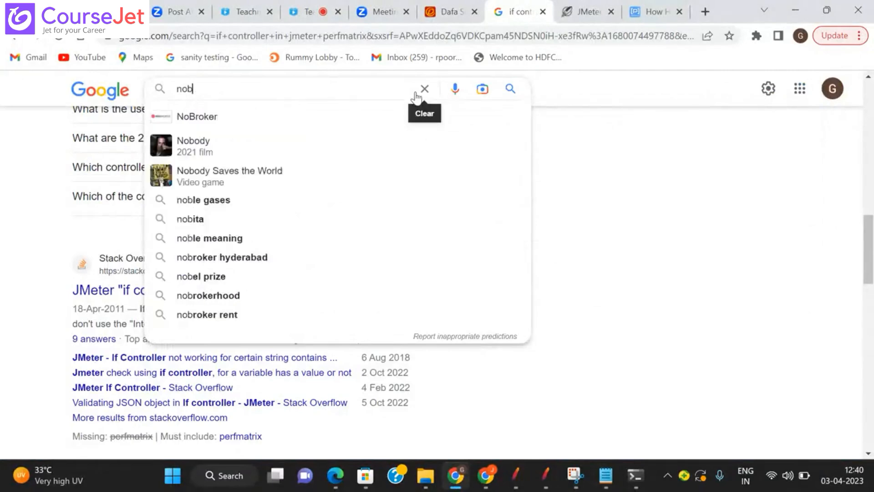
pyautogui.press('BackSpace')
pyautogui.write('n')
pyautogui.press('Down')
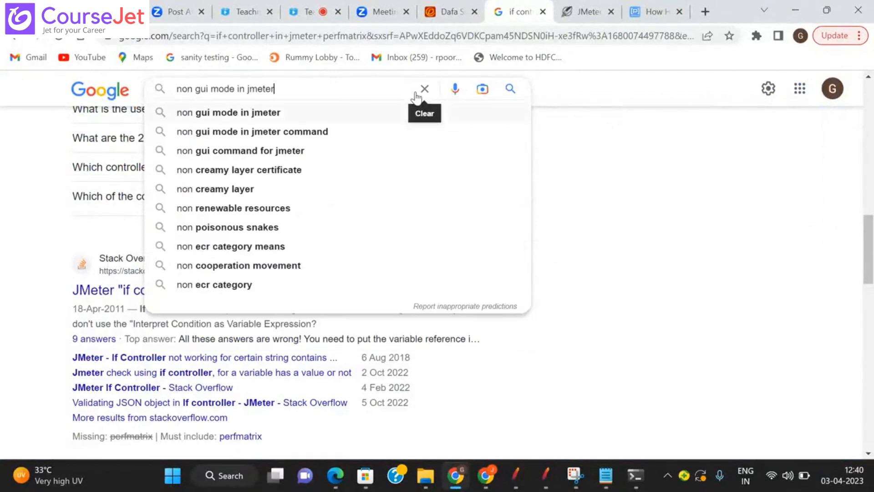
pyautogui.write('perf')
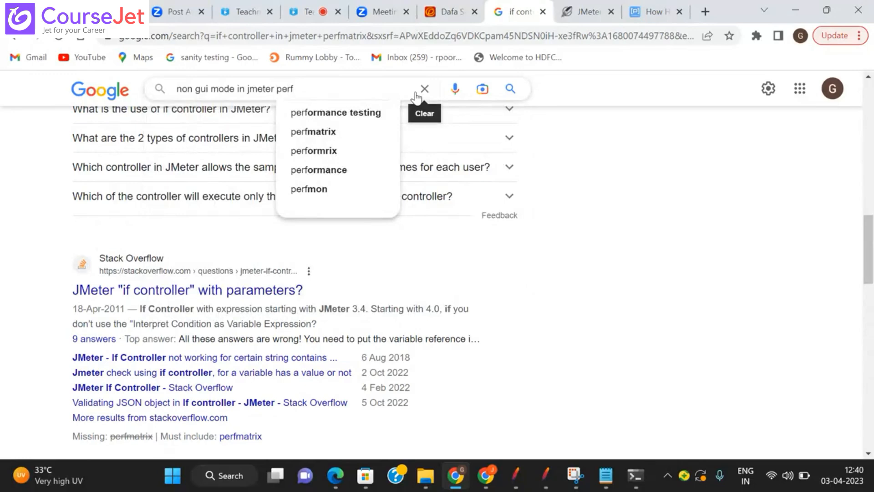
pyautogui.press('Down')
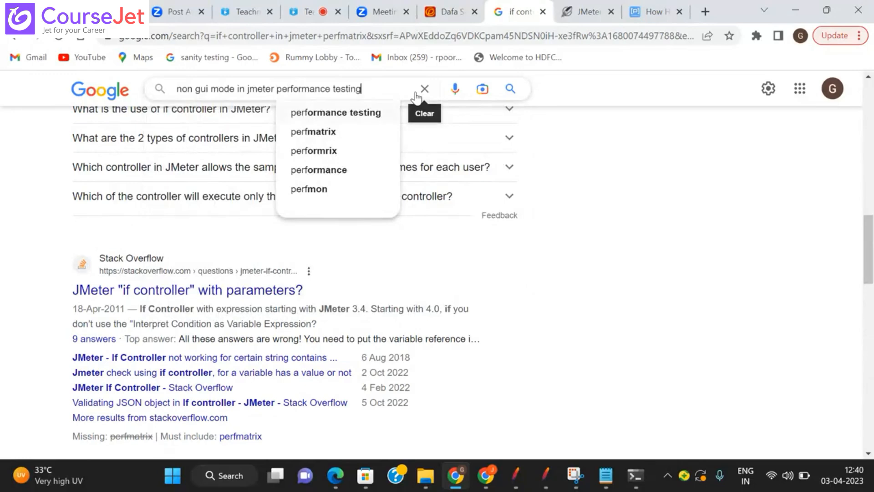
pyautogui.press('Down')
pyautogui.press('Return')
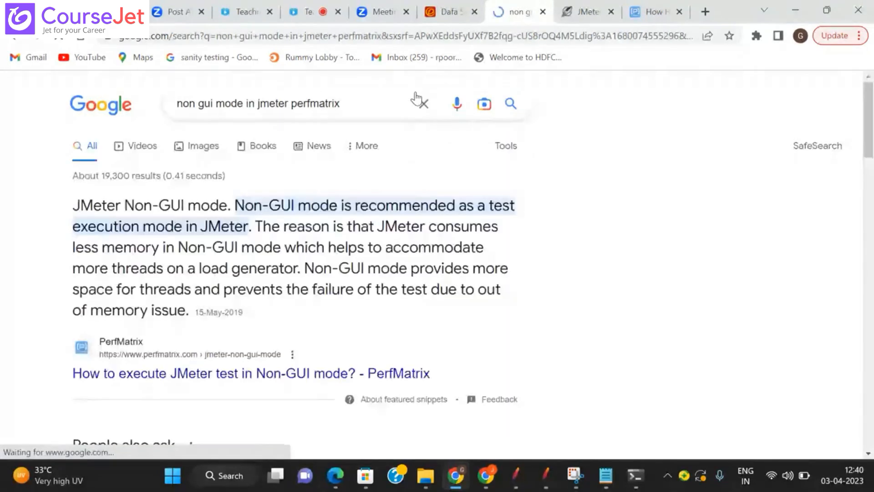
# - Open PerfMatrix's article on executing JMeter tests in Non-GUI mode and read its command syntax and list of useful Windows commands
pyautogui.middleClick(283, 375)
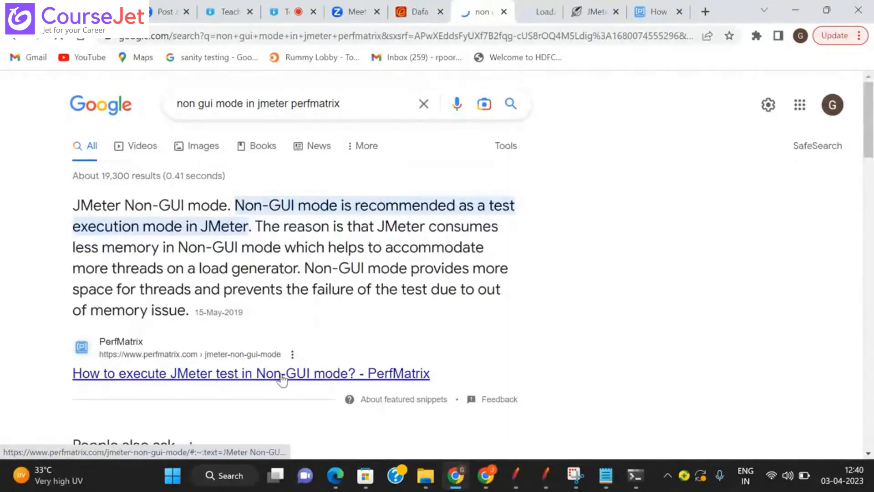
pyautogui.click(522, 6)
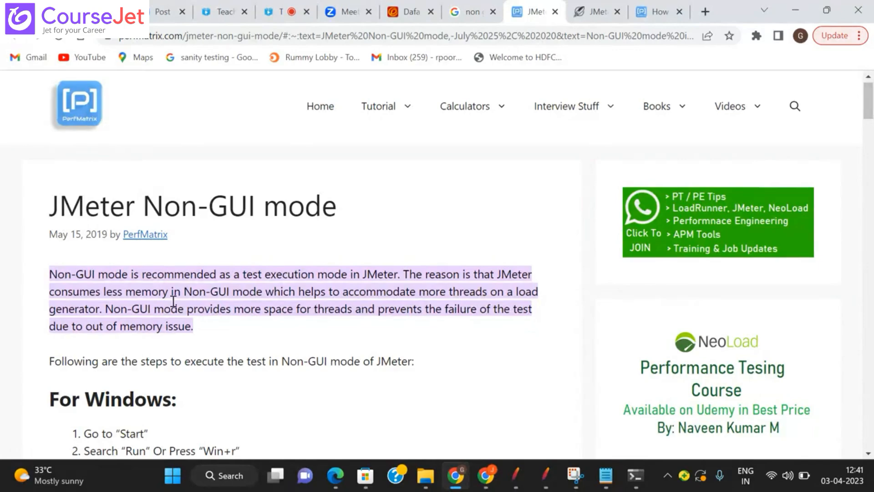
pyautogui.scroll(-2, 173, 300)
pyautogui.scroll(-6, 173, 301)
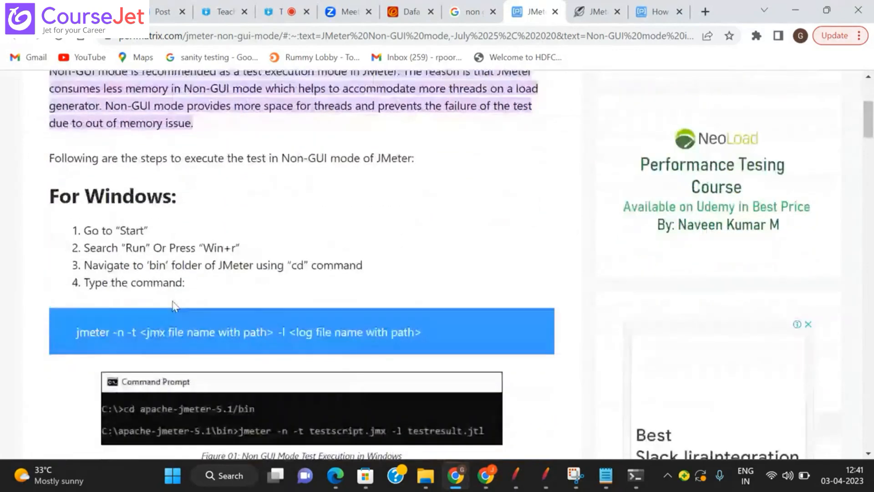
pyautogui.scroll(-3, 173, 300)
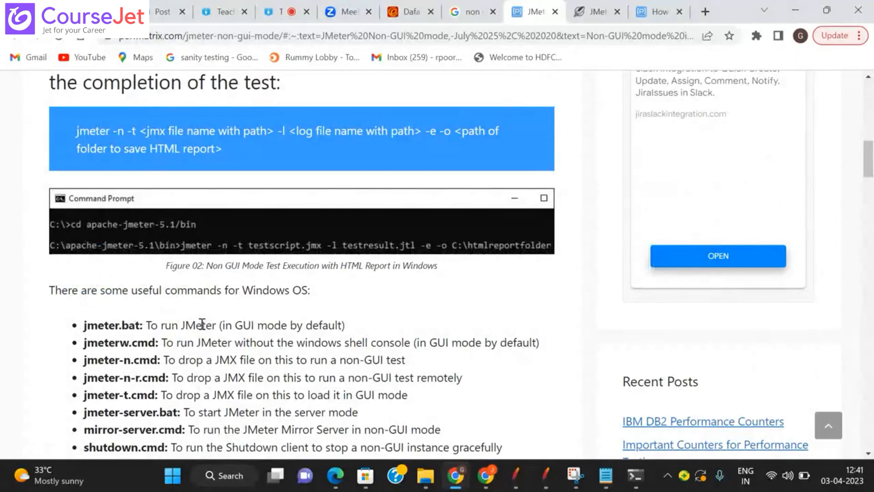
pyautogui.scroll(-2, 202, 324)
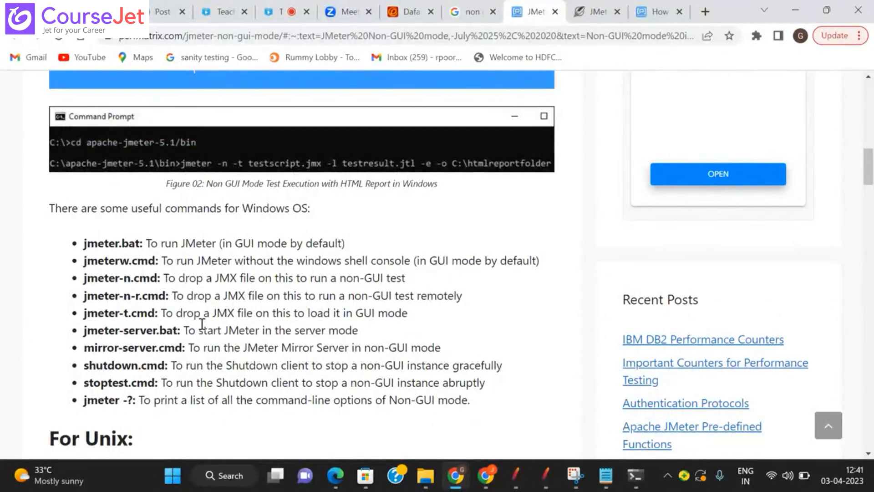
# - Switch to File Explorer and open the Results folder stored beside the test plan under Public\apache-jmeter-5.5 to look for new output
pyautogui.moveTo(426, 475)
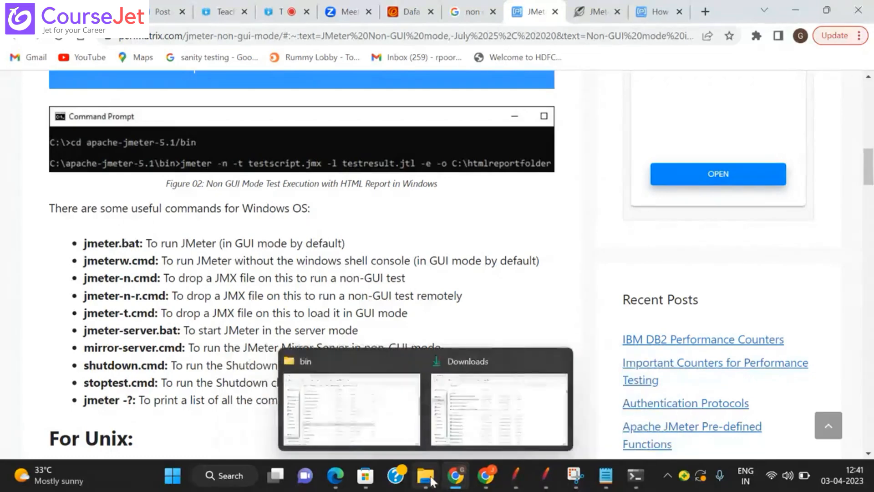
pyautogui.click(377, 428)
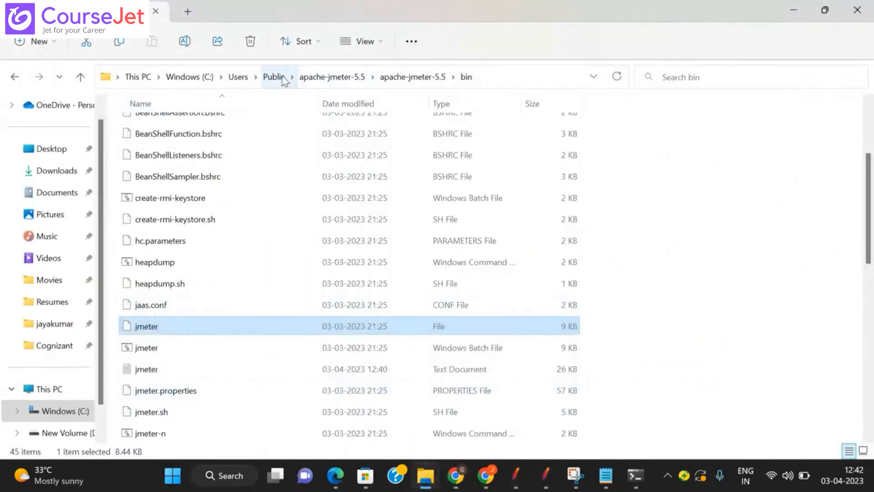
pyautogui.click(280, 78)
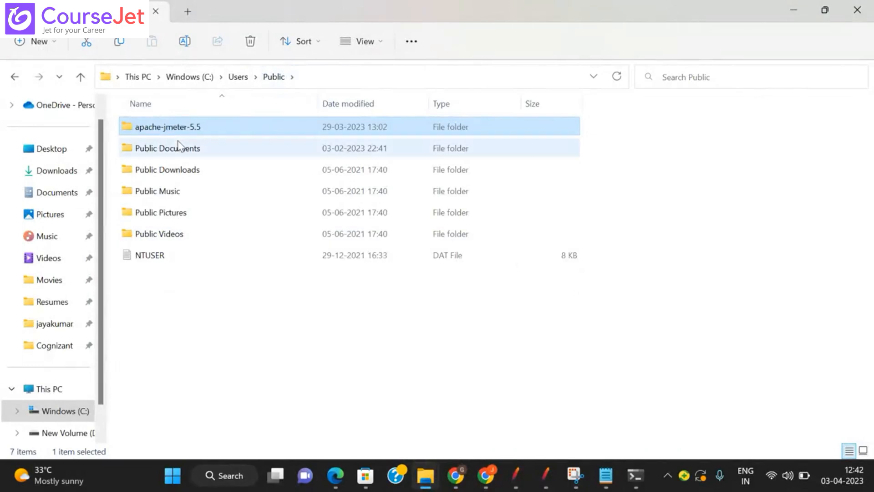
pyautogui.doubleClick(193, 132)
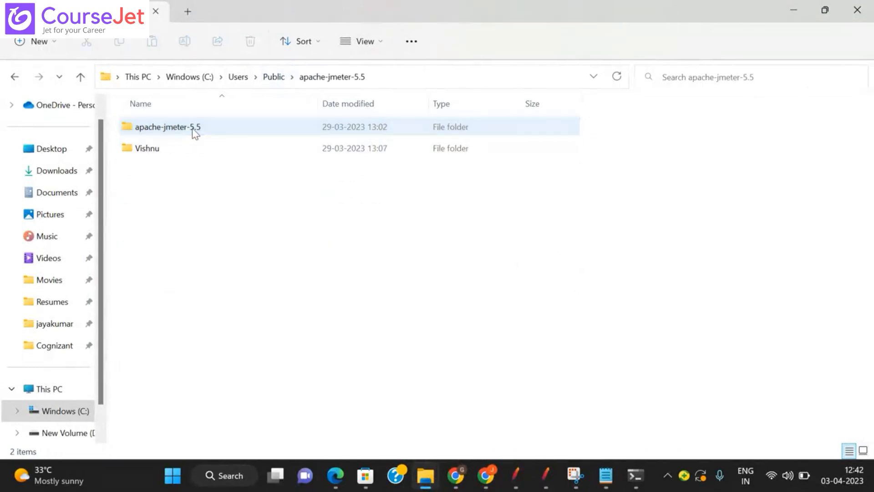
pyautogui.doubleClick(155, 148)
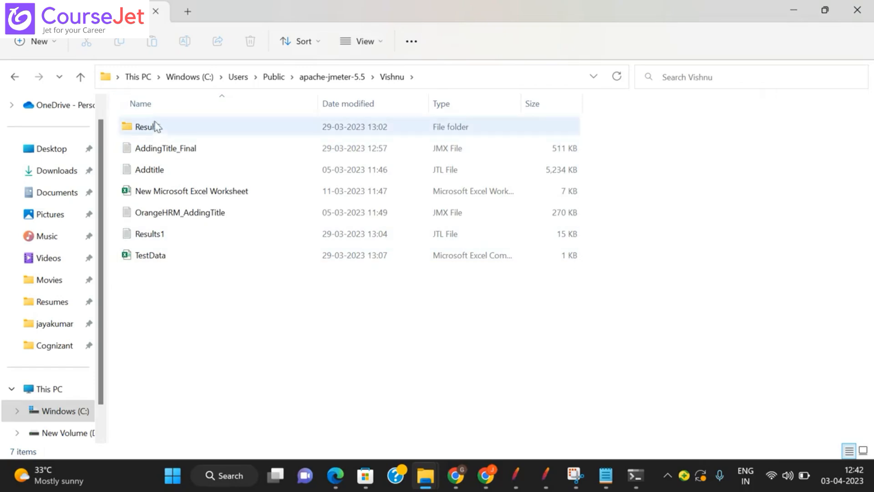
pyautogui.doubleClick(155, 127)
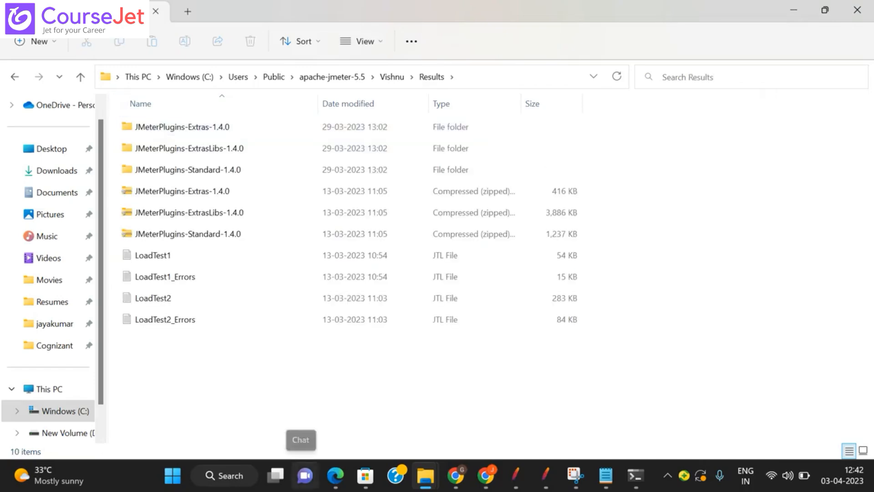
# - Switch to the Command Prompt and check the output of the non-GUI test run
pyautogui.moveTo(547, 483)
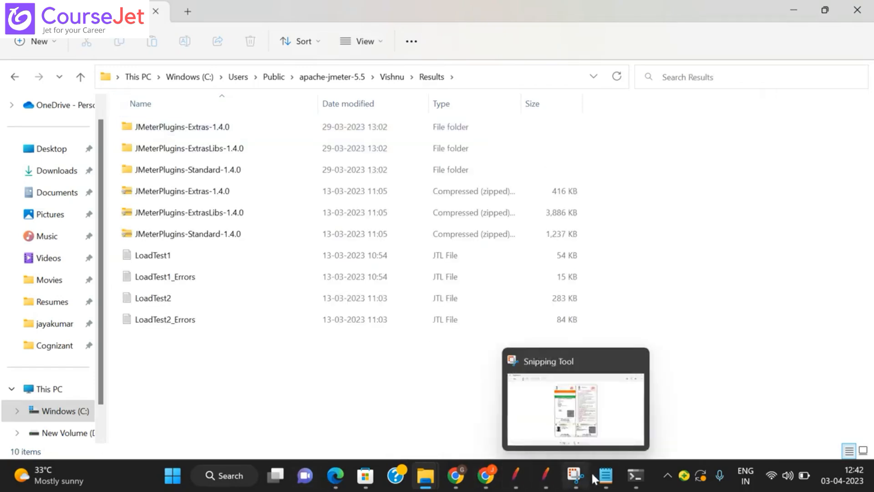
pyautogui.moveTo(597, 479)
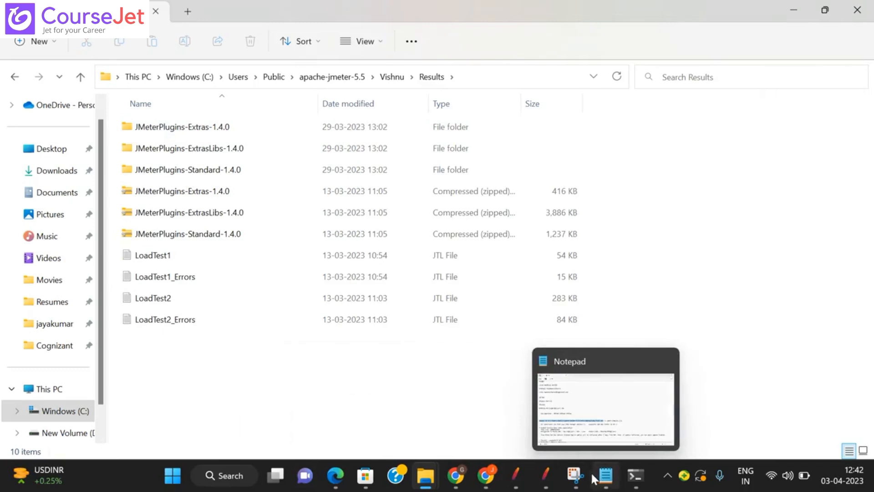
pyautogui.click(635, 475)
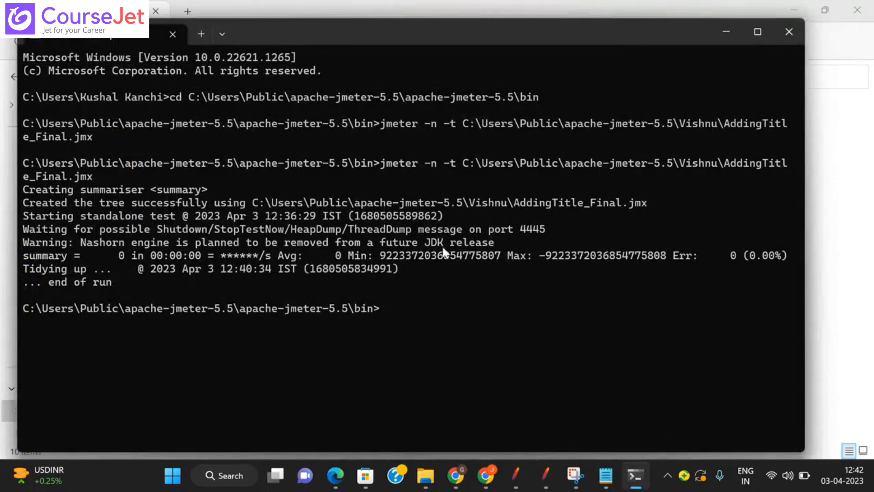
# - In Apache JMeter, try to load SampleLoadTestResults.jtl into the Aggregate Report and dismiss the file loader dialog
pyautogui.click(545, 475)
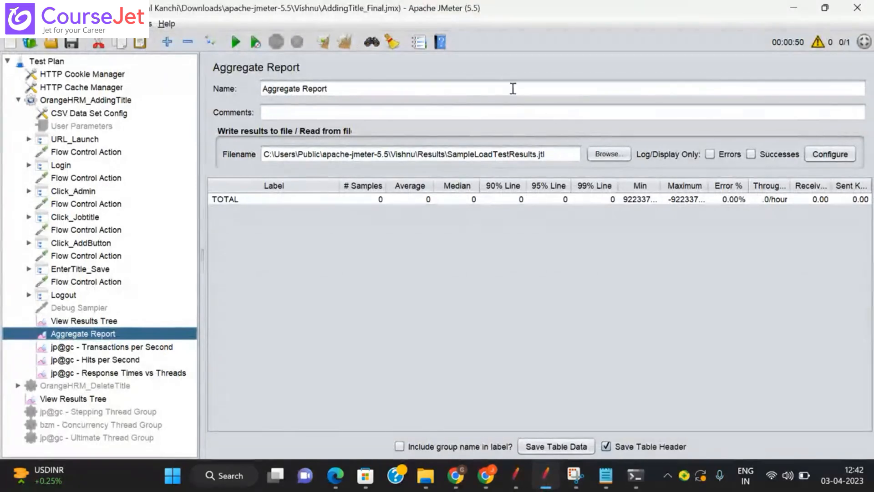
pyautogui.click(557, 156)
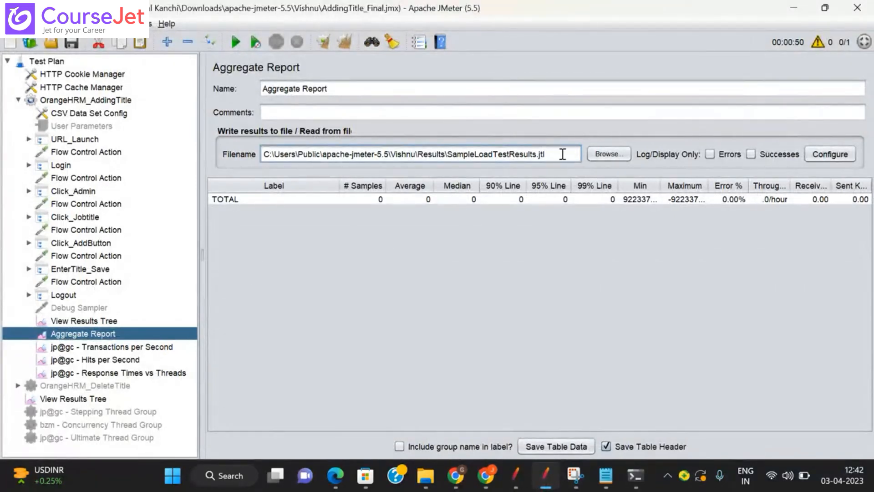
pyautogui.press('Return')
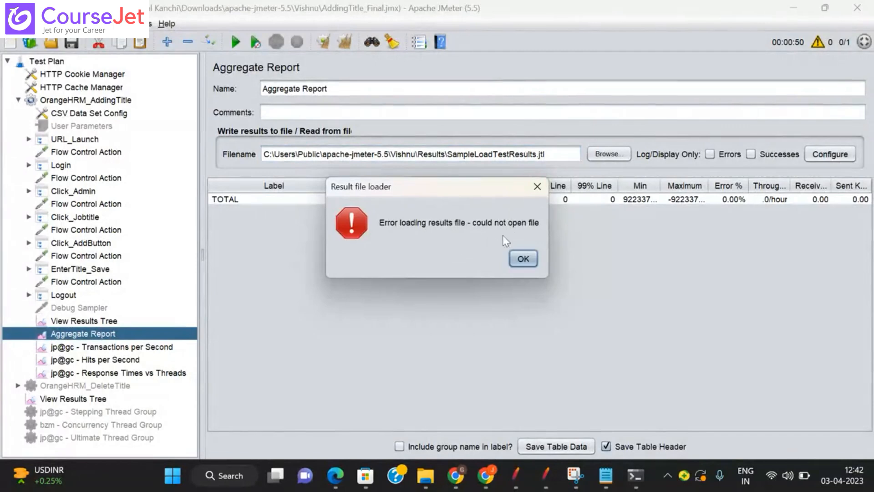
pyautogui.click(523, 257)
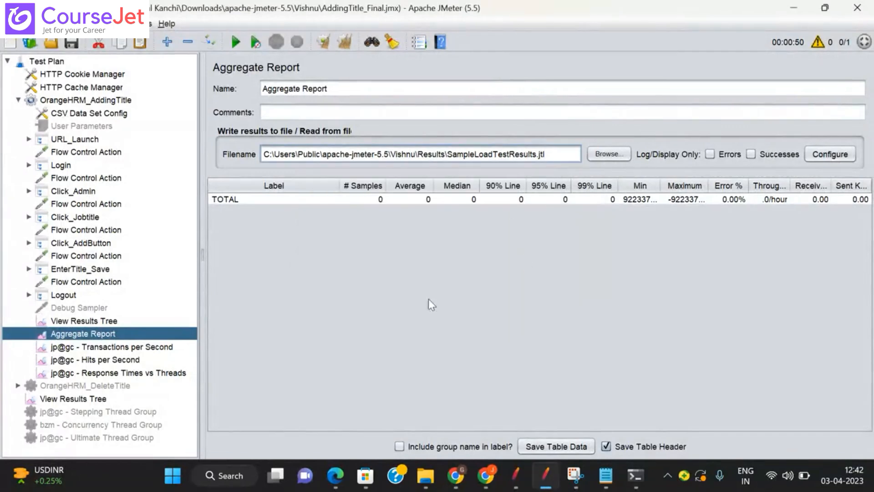
# - Try to load SampleLoadTestError.jtl into the thread group's View Results Tree and dismiss the file loader dialog
pyautogui.click(96, 321)
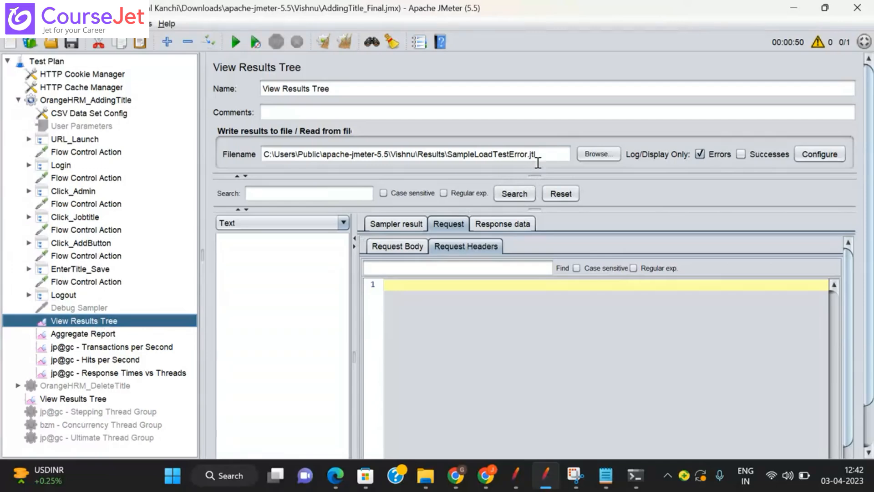
pyautogui.press('Return')
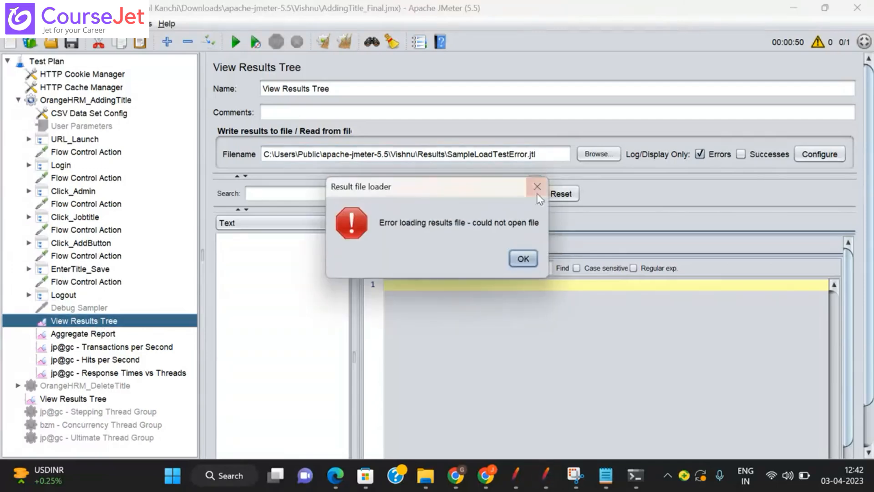
pyautogui.click(523, 258)
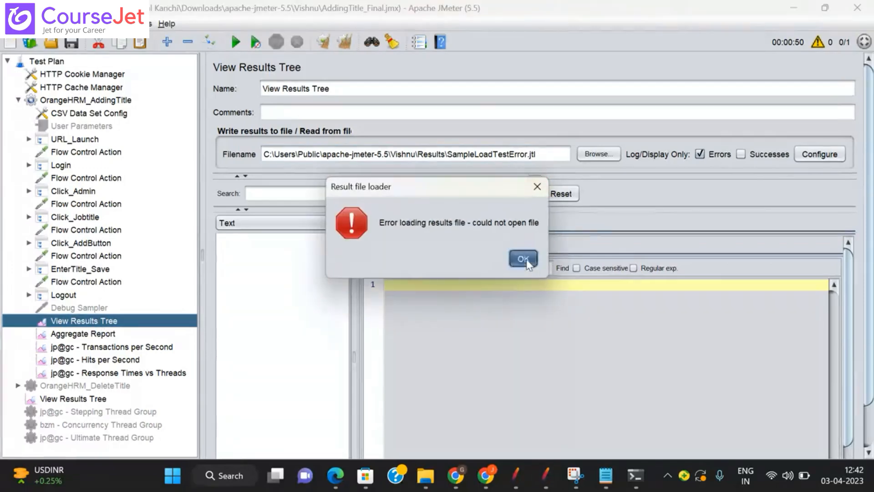
# - Clear the results filename in the thread group's View Results Tree and in its Aggregate Report
pyautogui.click(448, 154)
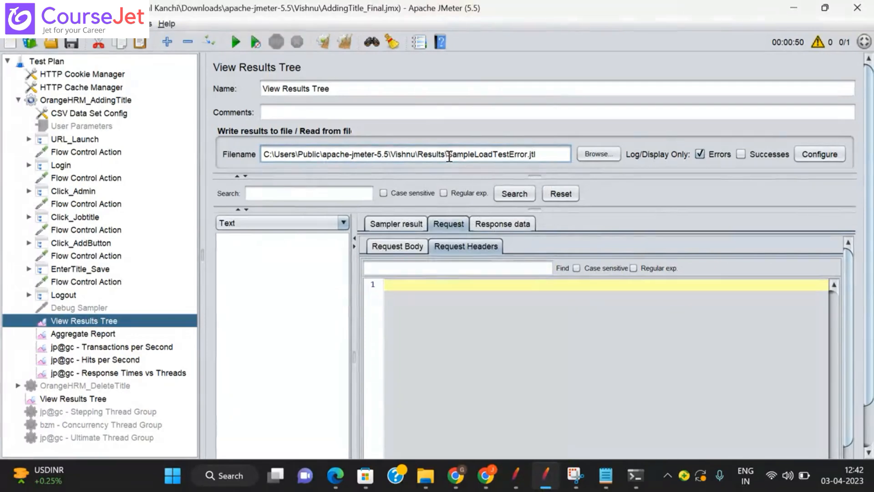
pyautogui.hotkey('ctrl', 'a')
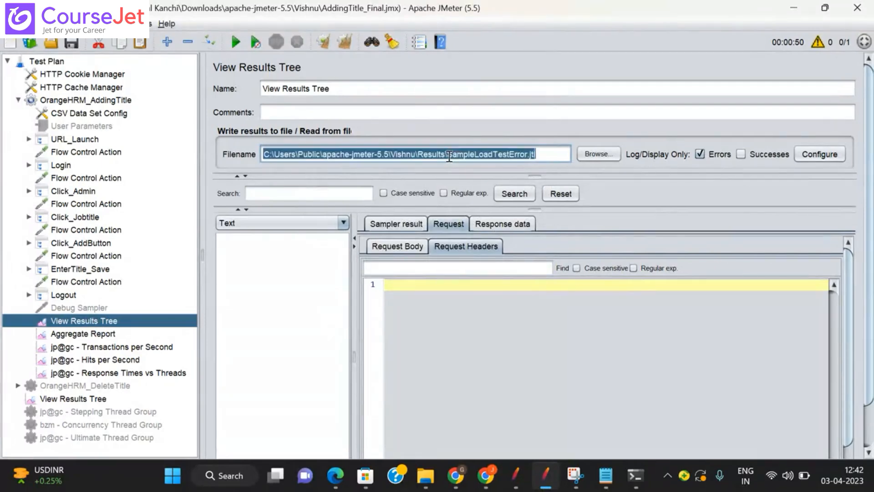
pyautogui.press('BackSpace')
pyautogui.click(81, 337)
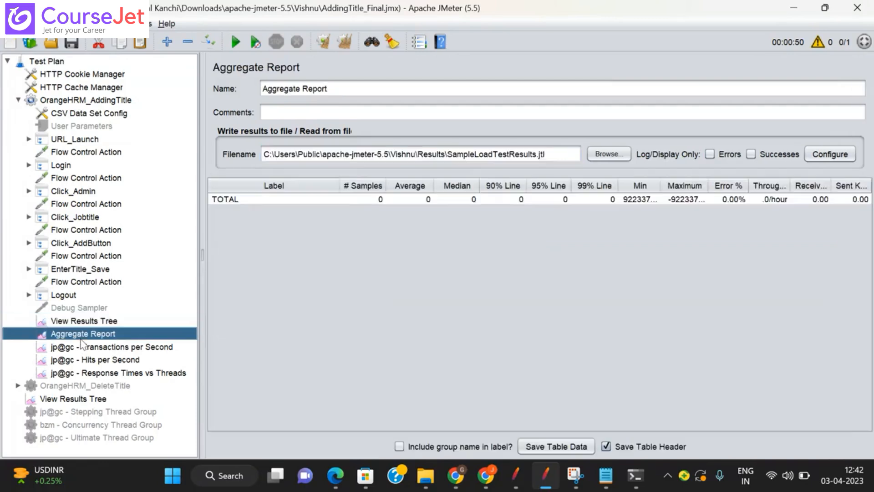
pyautogui.click(357, 154)
pyautogui.hotkey('ctrl', 'a')
pyautogui.press('BackSpace')
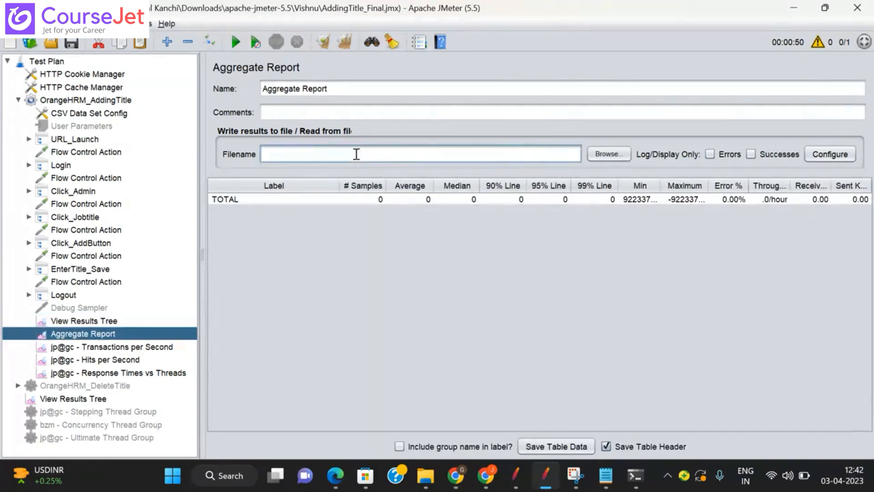
# - Switch to Notepad and copy the jmeter -n -t command up to AddingTitle_Final.jmx, leaving out the -l part
pyautogui.click(600, 474)
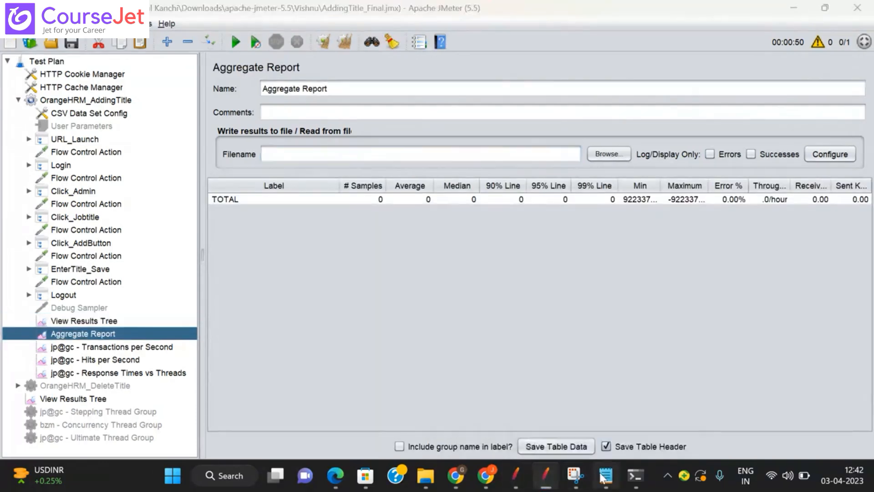
pyautogui.click(119, 305)
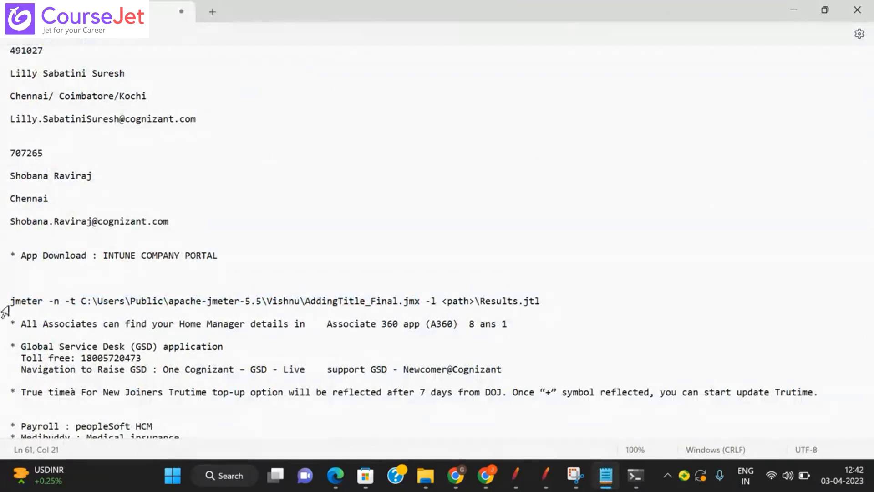
pyautogui.moveTo(10, 301); pyautogui.dragTo(420, 306)
pyautogui.hotkey('ctrl', 'c')
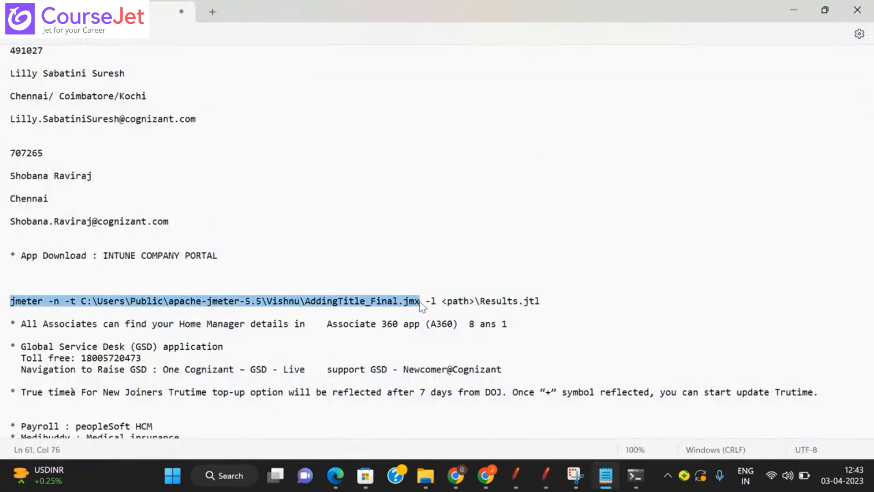
pyautogui.click(606, 475)
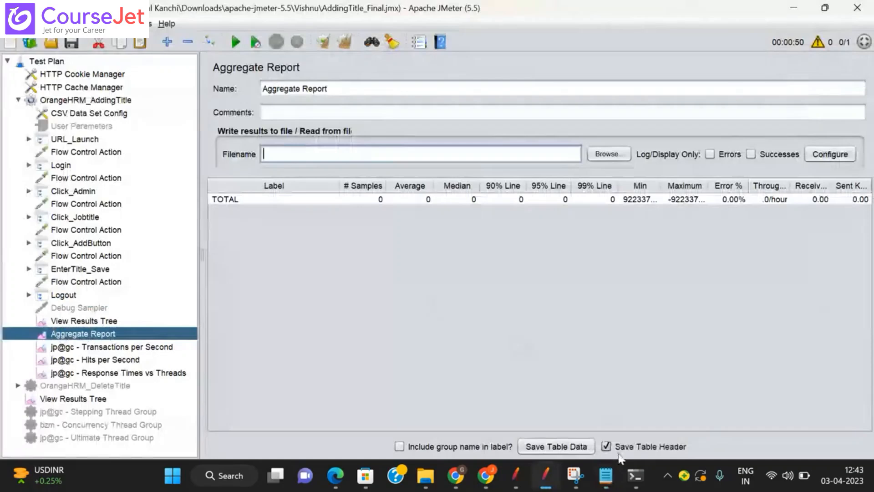
# - Switch to the Command Prompt, enter the copied non-GUI run command at the prompt and append the -l option
pyautogui.click(635, 478)
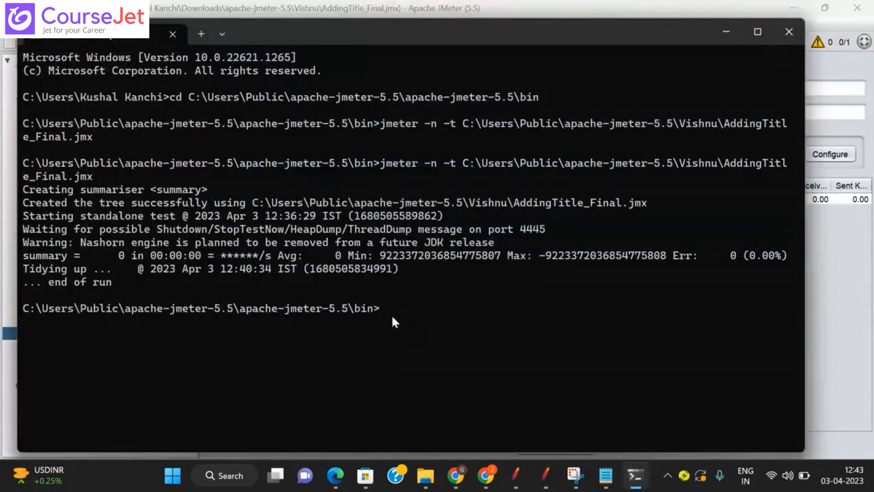
pyautogui.hotkey('ctrl', 'v')
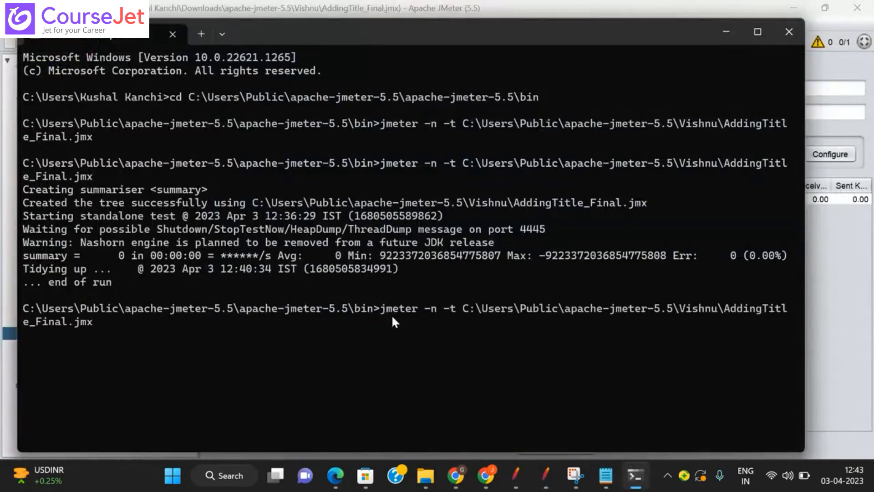
pyautogui.write('-l')
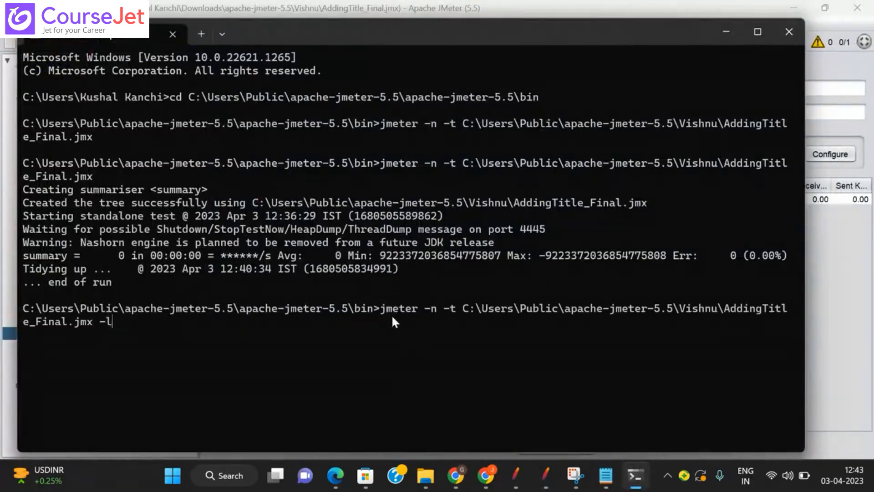
# - Copy the Results folder's path from File Explorer and add it after -l in the Command Prompt
pyautogui.click(405, 476)
pyautogui.click(432, 468)
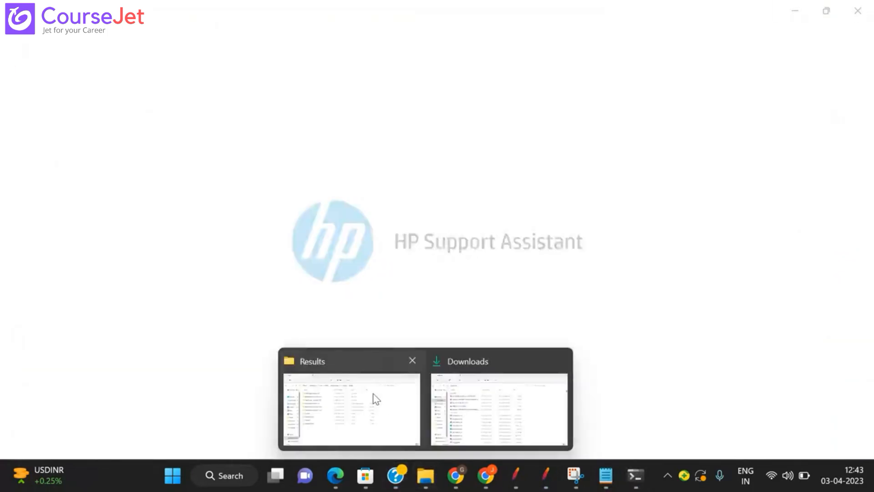
pyautogui.click(374, 398)
pyautogui.click(510, 77)
pyautogui.hotkey('ctrl', 'c')
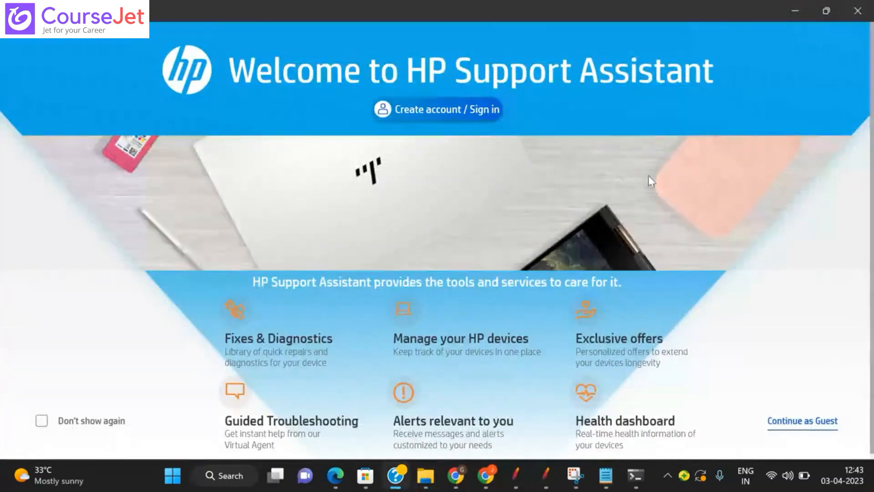
pyautogui.click(637, 475)
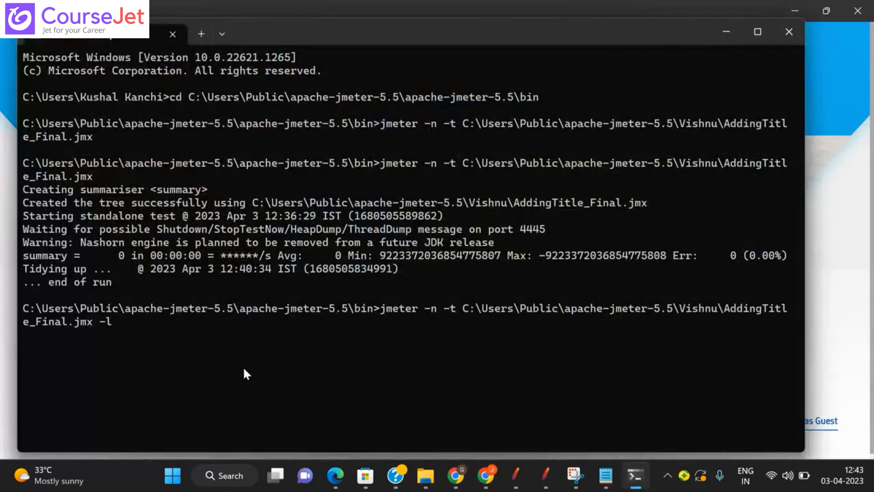
pyautogui.hotkey('ctrl', 'v')
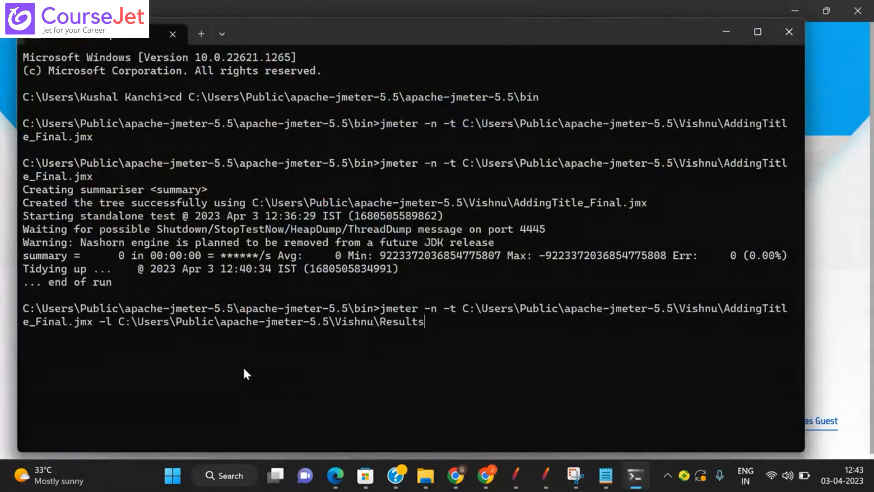
# - Complete the log path with \Results3.jtl and run the non-GUI test
pyautogui.write('\\Results3.')
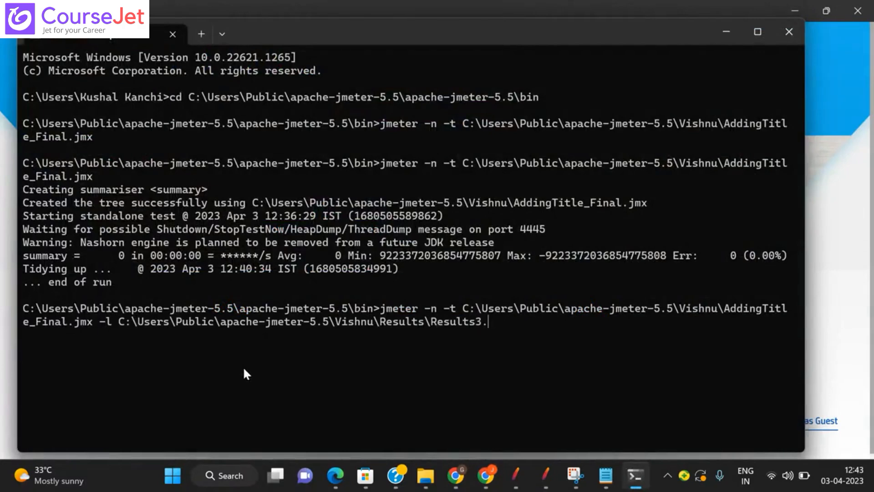
pyautogui.write('jtl')
pyautogui.press('Return')
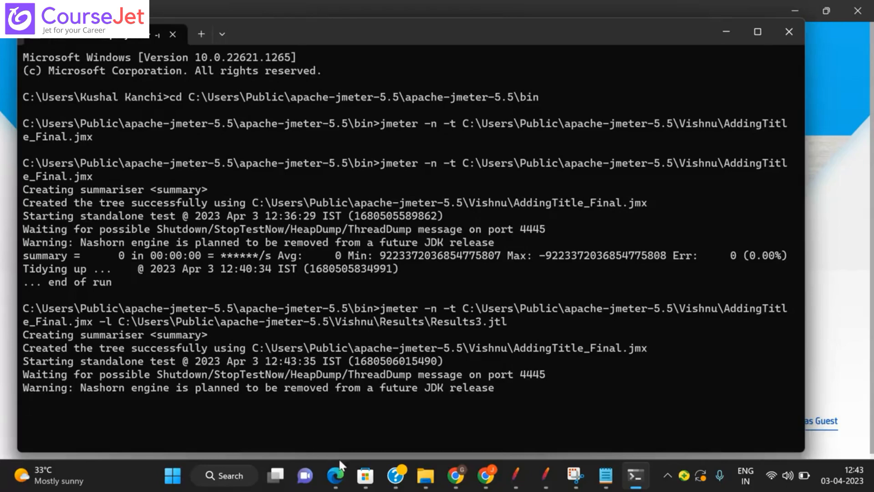
# - Check the size of Results3 in the Results folder in File Explorer against the test run's progress in the Command Prompt
pyautogui.moveTo(424, 476)
pyautogui.click(362, 437)
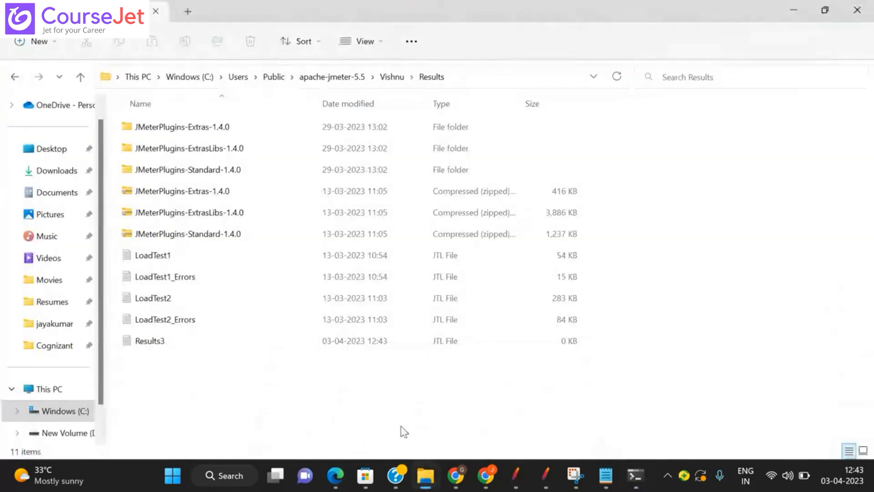
pyautogui.click(162, 342)
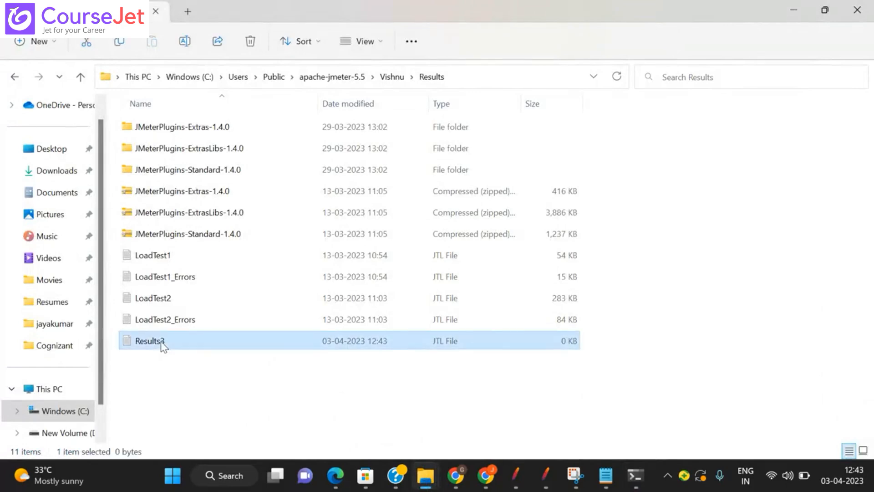
pyautogui.click(254, 414)
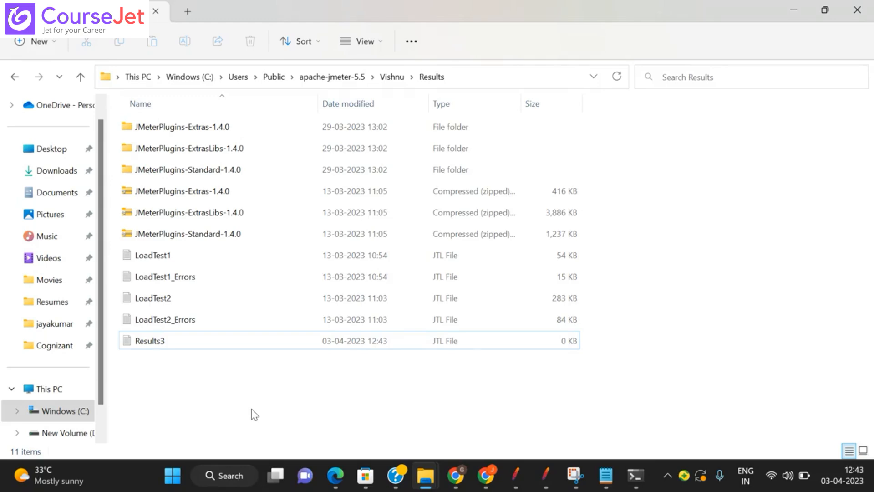
pyautogui.hotkey('alt', 'Tab')
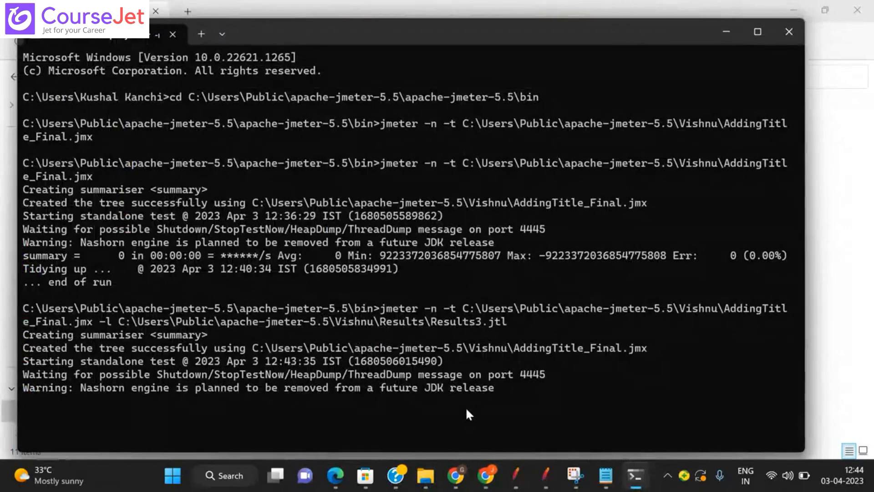
pyautogui.hotkey('alt', 'Tab')
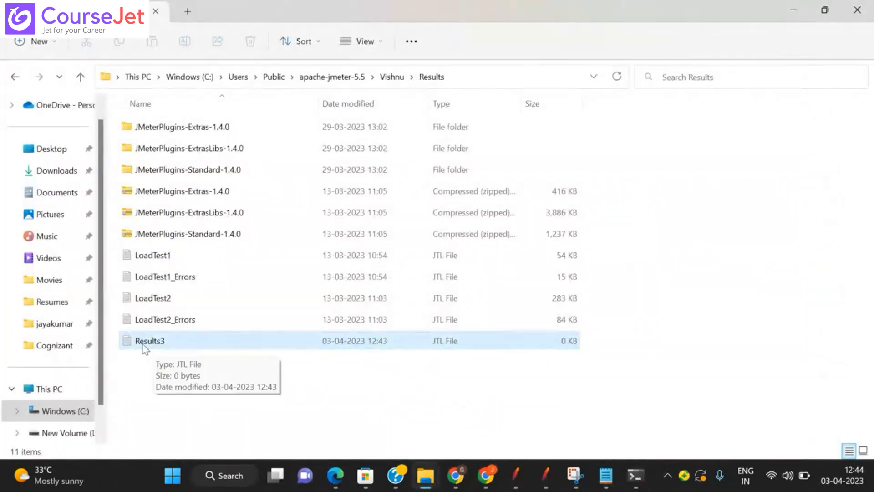
pyautogui.hotkey('alt', 'Tab')
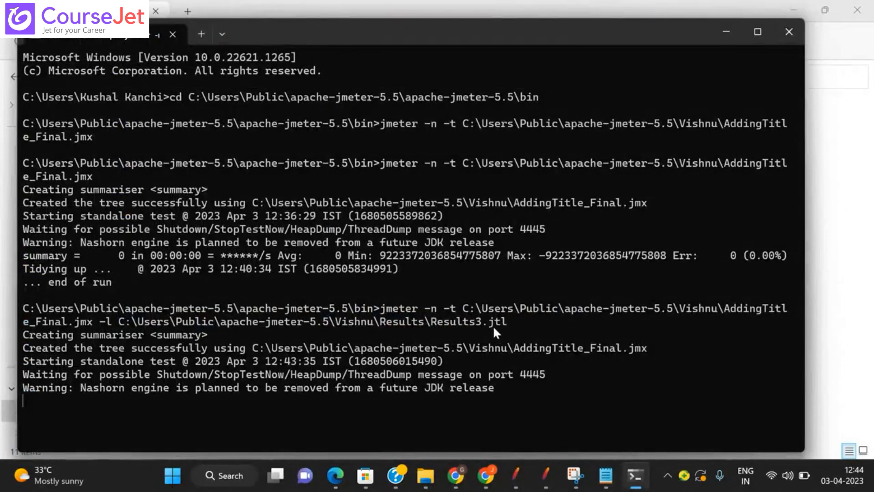
pyautogui.hotkey('alt', 'Tab')
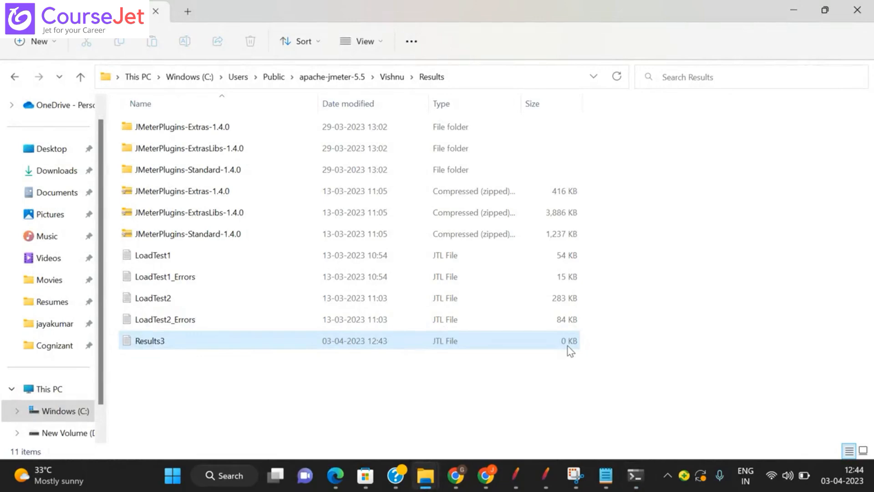
pyautogui.hotkey('alt', 'Tab')
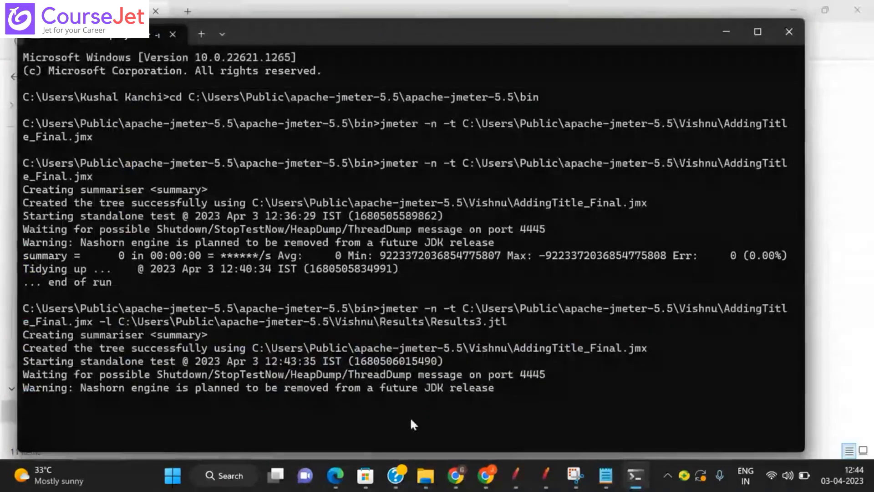
pyautogui.hotkey('alt', 'Tab')
pyautogui.click(566, 349)
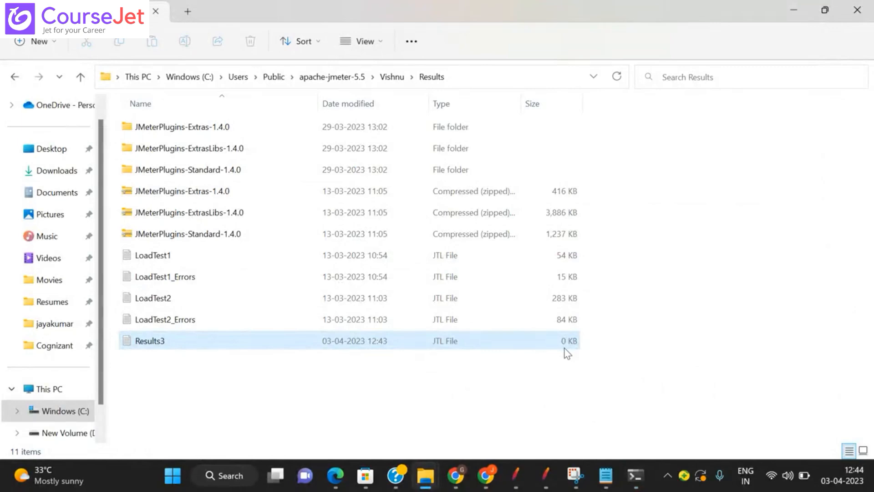
pyautogui.hotkey('alt', 'Tab')
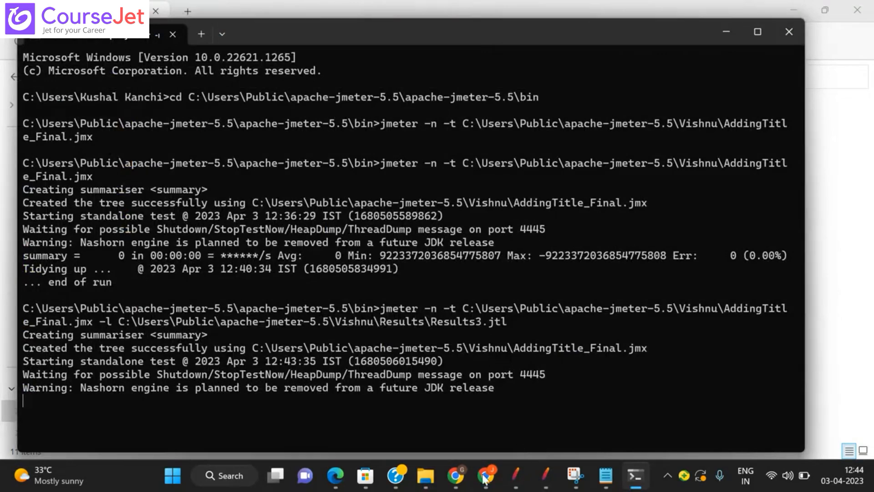
# - Switch to Chrome and search Google for "distributed testing in jmeter perfmatrix"
pyautogui.moveTo(473, 482)
pyautogui.click(360, 410)
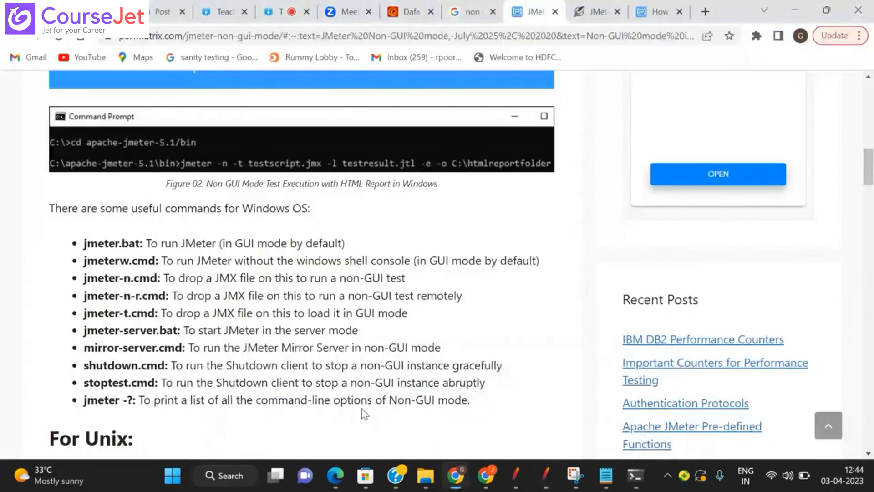
pyautogui.click(453, 5)
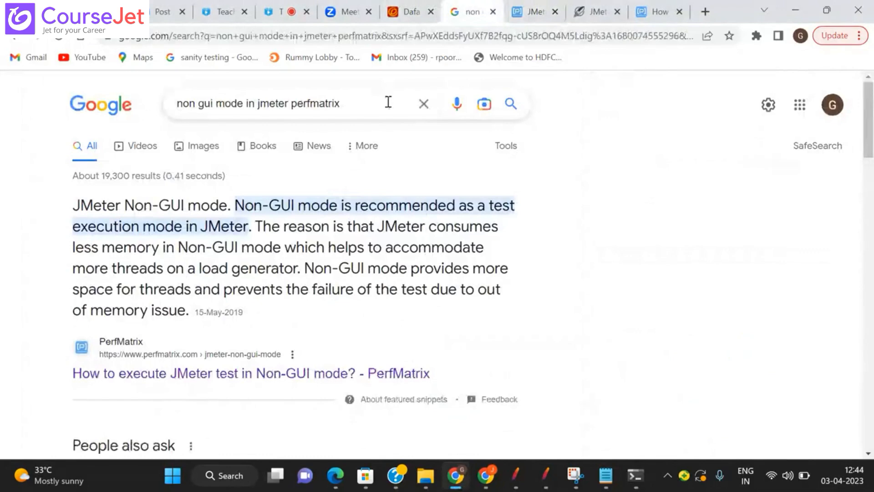
pyautogui.click(423, 105)
pyautogui.write('Distro')
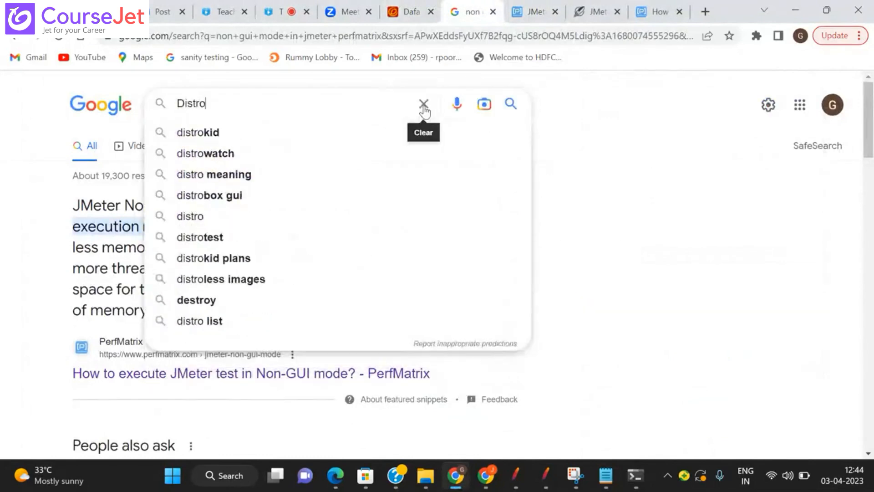
pyautogui.press('BackSpace')
pyautogui.write('i')
pyautogui.press('BackSpace')
pyautogui.write('i')
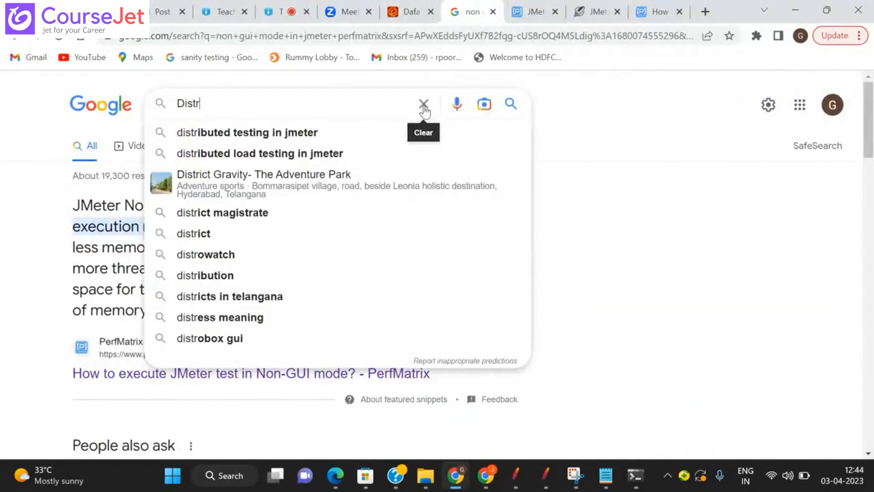
pyautogui.press('Down')
pyautogui.write('perf,')
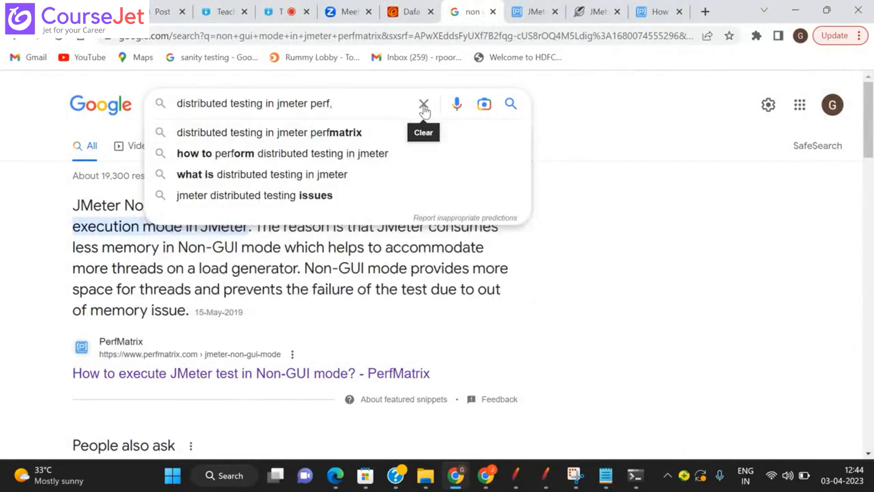
pyautogui.press('Down')
pyautogui.press('Return')
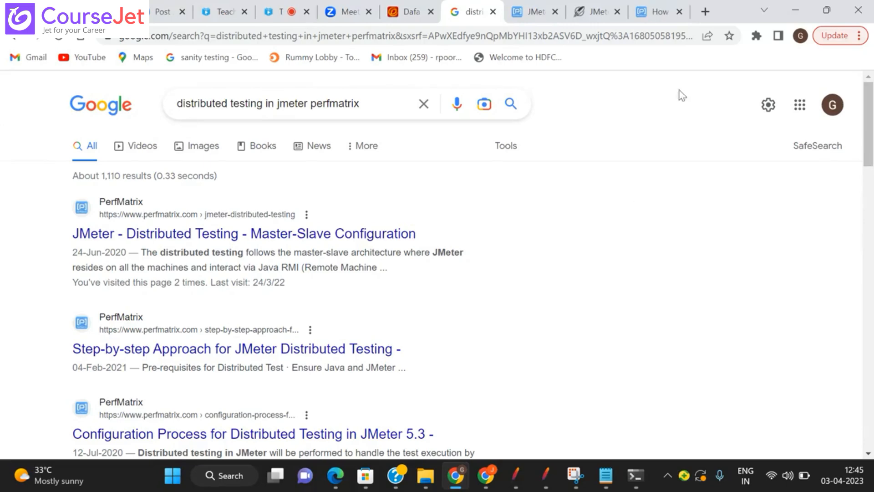
# - Review the PerfMatrix non-GUI mode article's Windows command list, including the jmeter-t.cmd entry, and its Unix commands
pyautogui.click(532, 12)
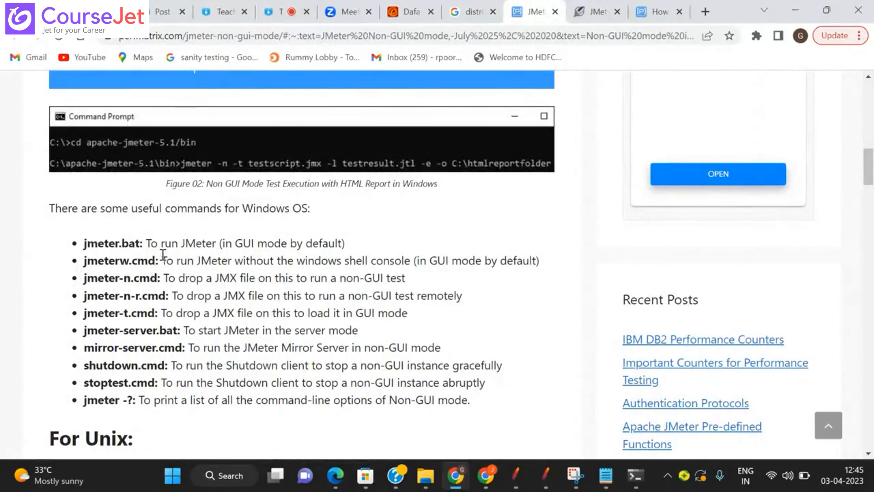
pyautogui.scroll(-5, 163, 255)
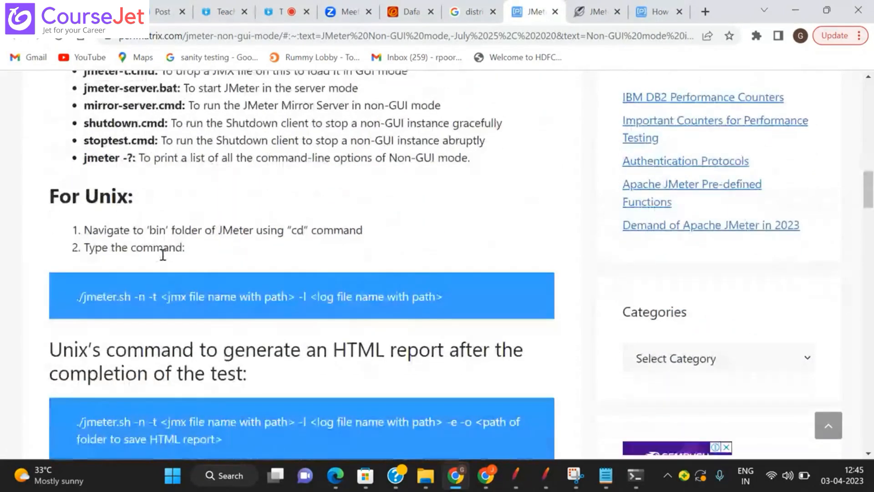
pyautogui.scroll(-9, 163, 255)
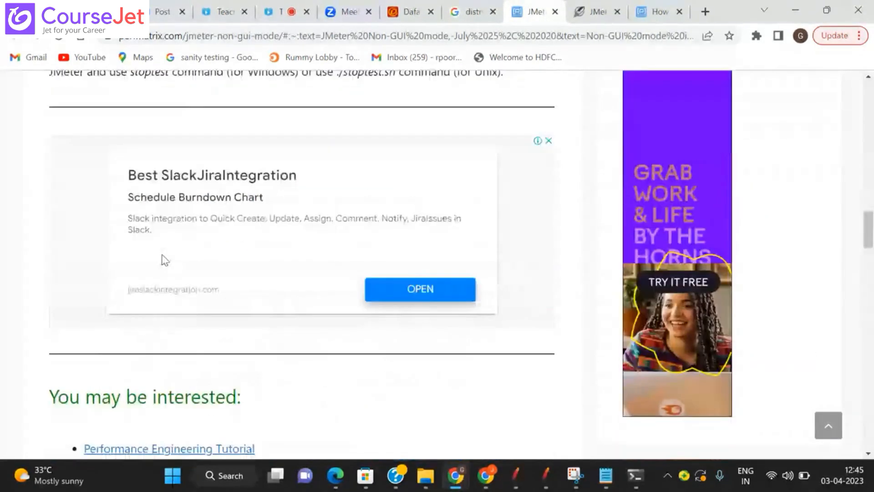
pyautogui.scroll(12, 165, 260)
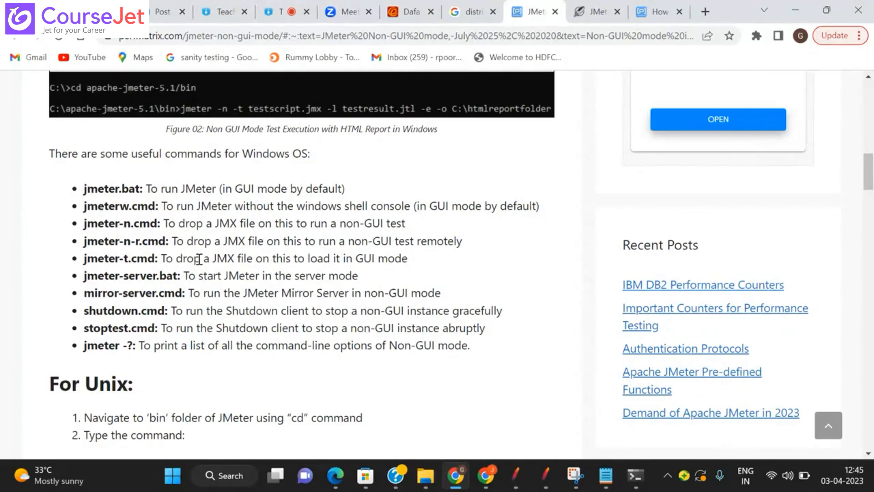
pyautogui.doubleClick(228, 260)
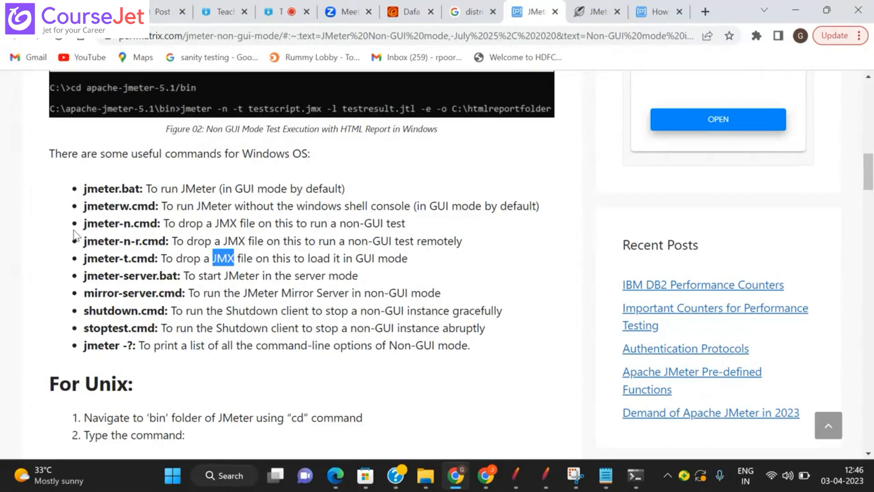
pyautogui.click(330, 256)
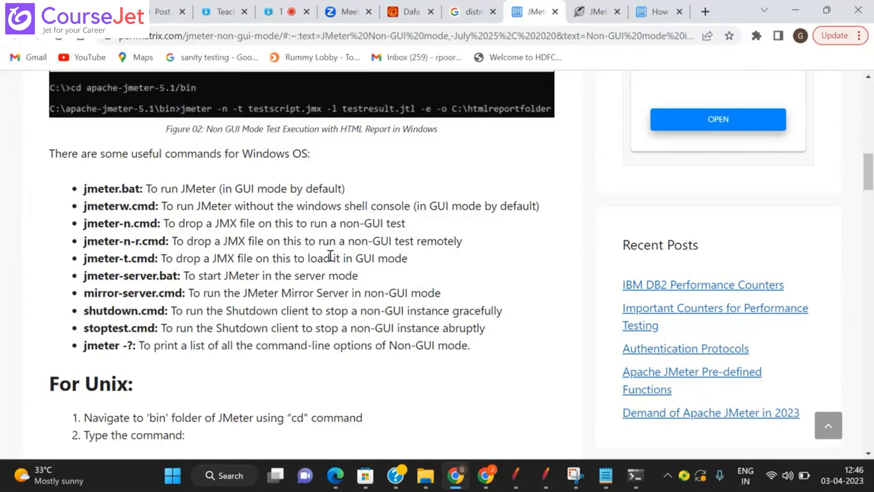
# - Open the PerfMatrix "JMeter - Distributed Testing - Master-Slave Configuration" search result in a new tab and read its introduction
pyautogui.click(474, 12)
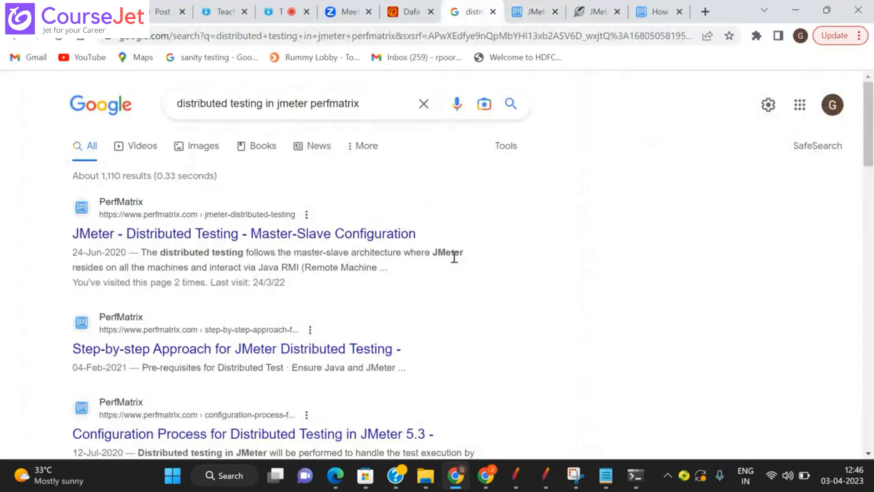
pyautogui.middleClick(288, 233)
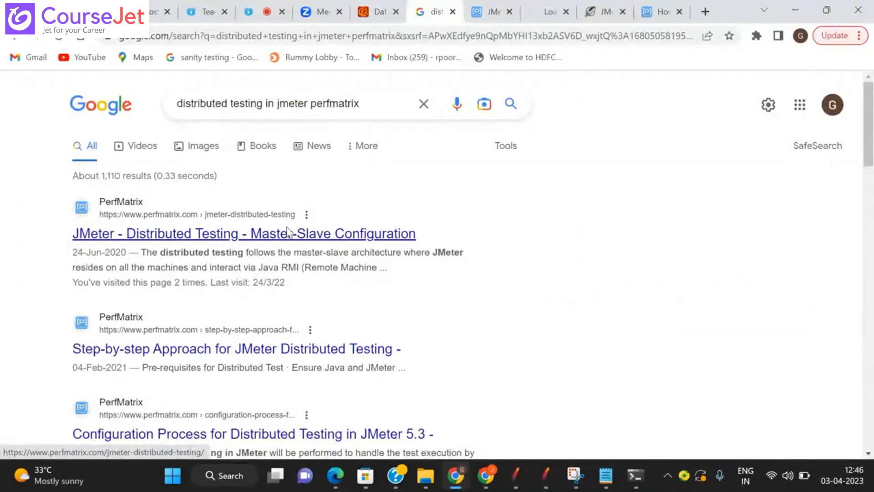
pyautogui.click(528, 8)
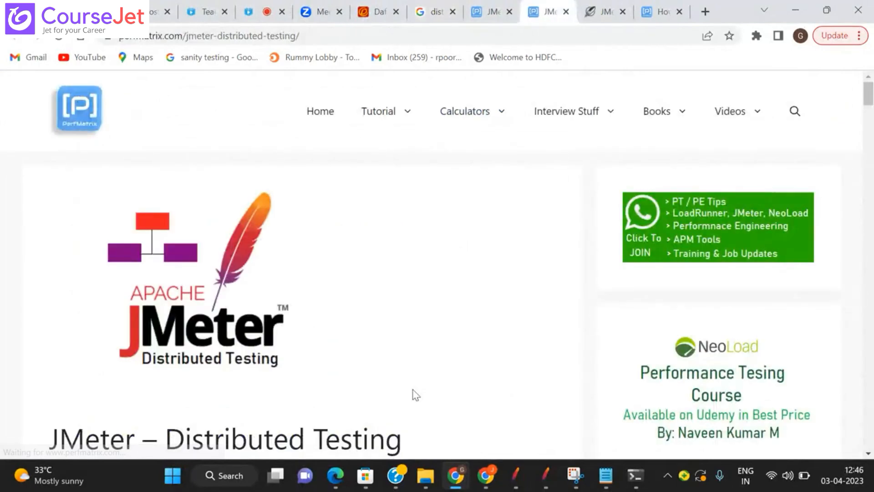
pyautogui.scroll(-1, 591, 162)
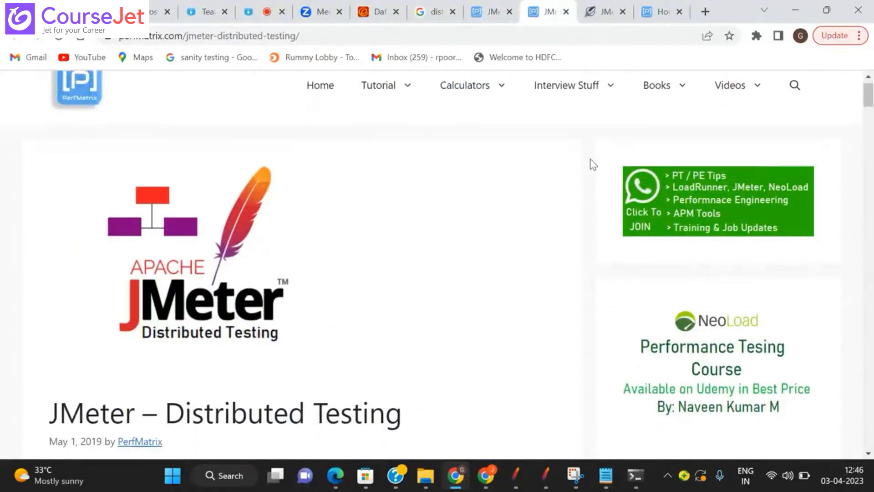
pyautogui.scroll(-4, 593, 164)
pyautogui.scroll(-5, 593, 164)
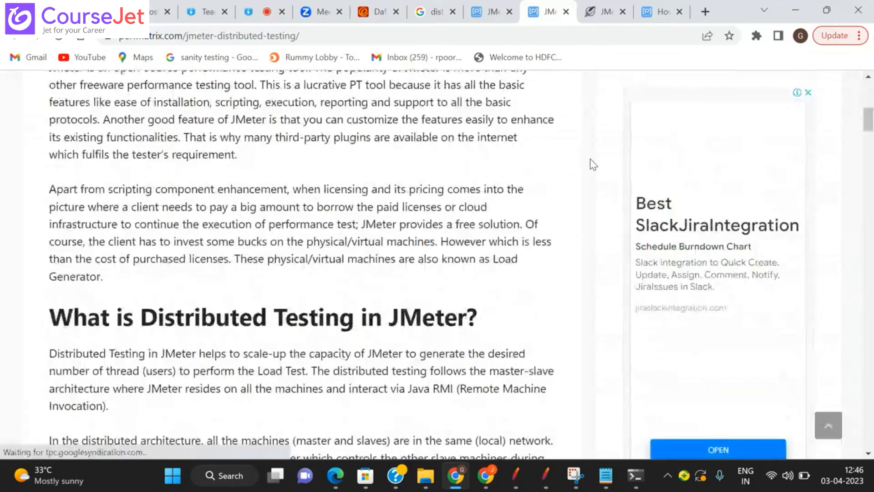
pyautogui.scroll(4, 593, 164)
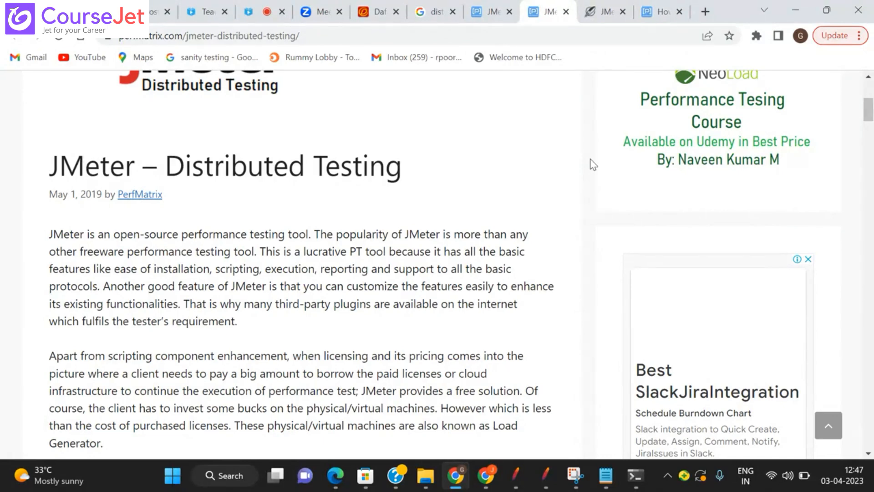
pyautogui.scroll(-1, 593, 165)
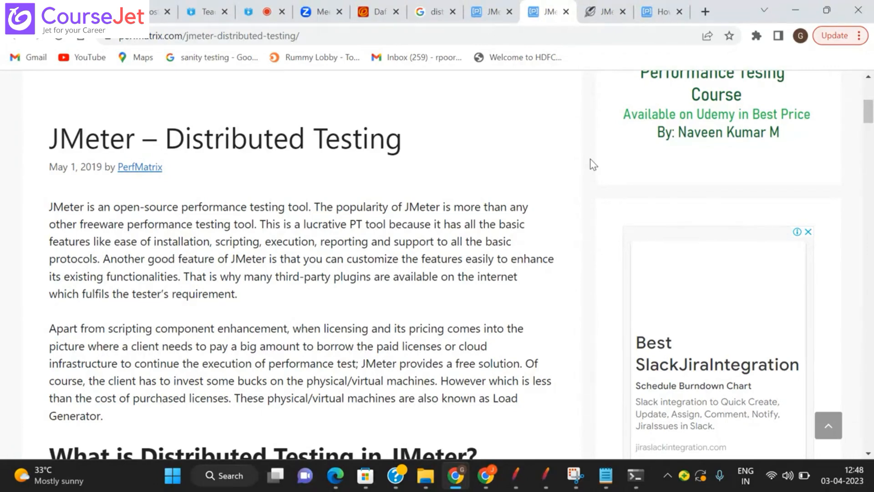
# - Switch to JMeter, collapse the OrangeHRM_AddingTitle thread group and show its thread properties
pyautogui.click(550, 473)
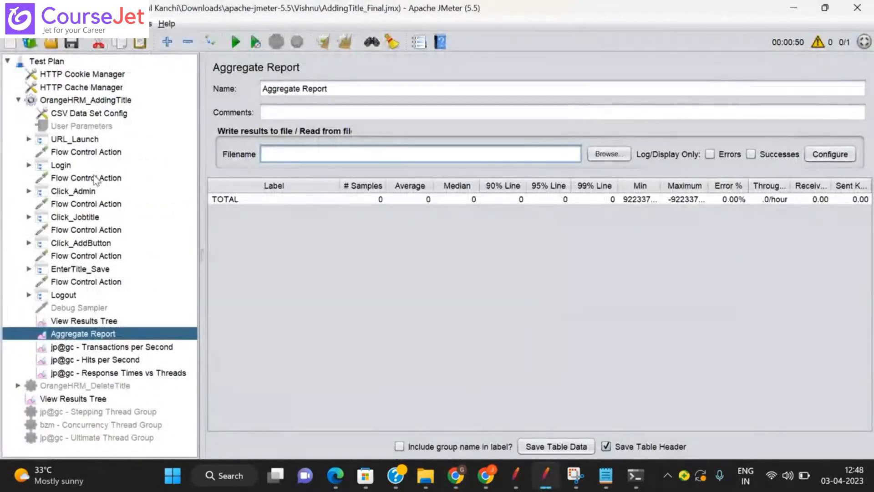
pyautogui.click(18, 100)
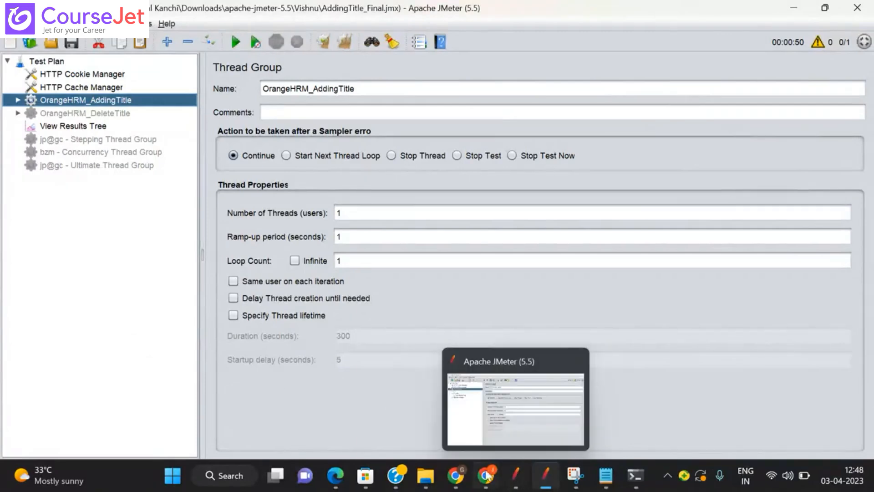
pyautogui.moveTo(455, 476)
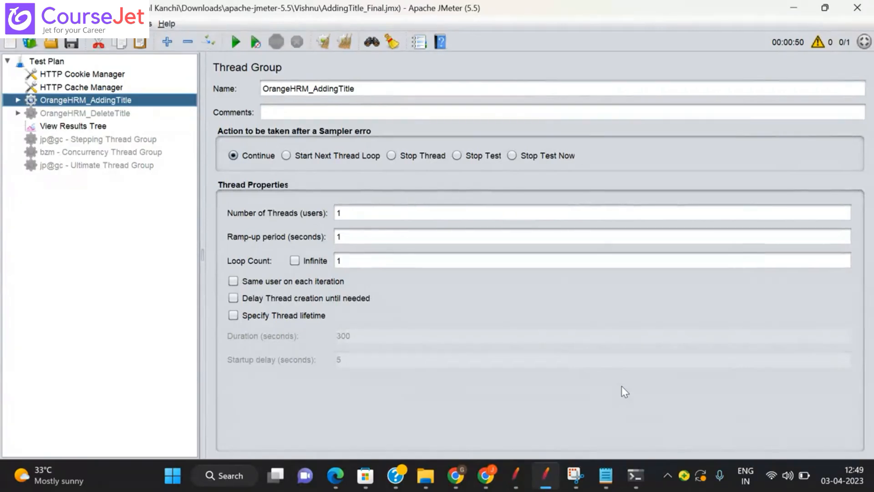
# - Try 500 as the number of threads for OrangeHRM_AddingTitle and restore the value to 1
pyautogui.click(351, 212)
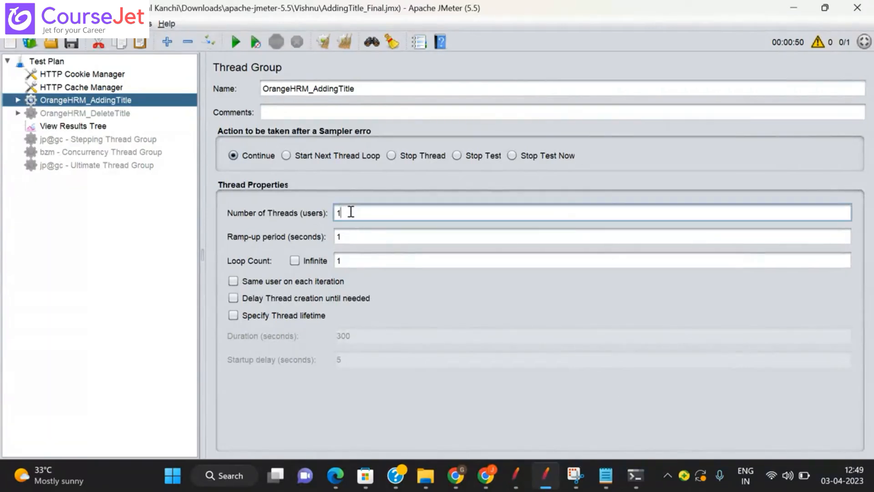
pyautogui.press('BackSpace')
pyautogui.write('500')
pyautogui.press('BackSpace')
pyautogui.press('BackSpace')
pyautogui.press('BackSpace')
pyautogui.write('1')
pyautogui.click(196, 311)
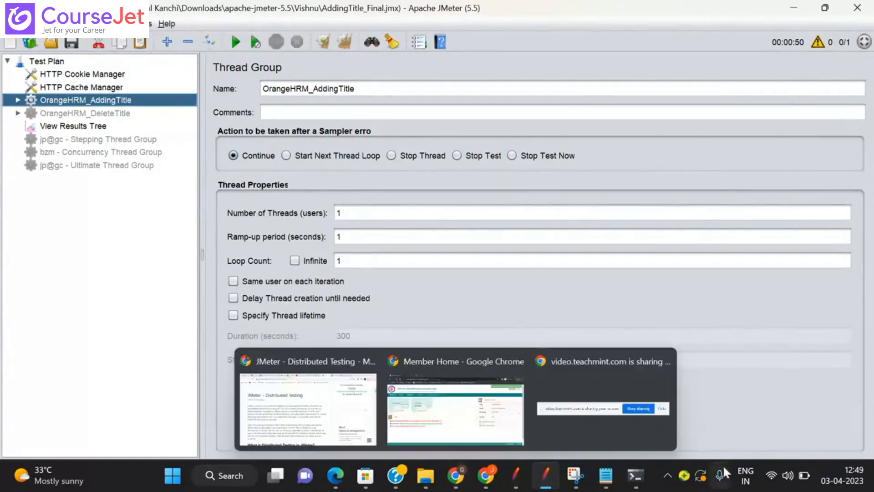
# - Open Task Manager, maximize it and check the memory use of the Java(TM) Platform SE binary processes
pyautogui.click(230, 476)
pyautogui.write('task')
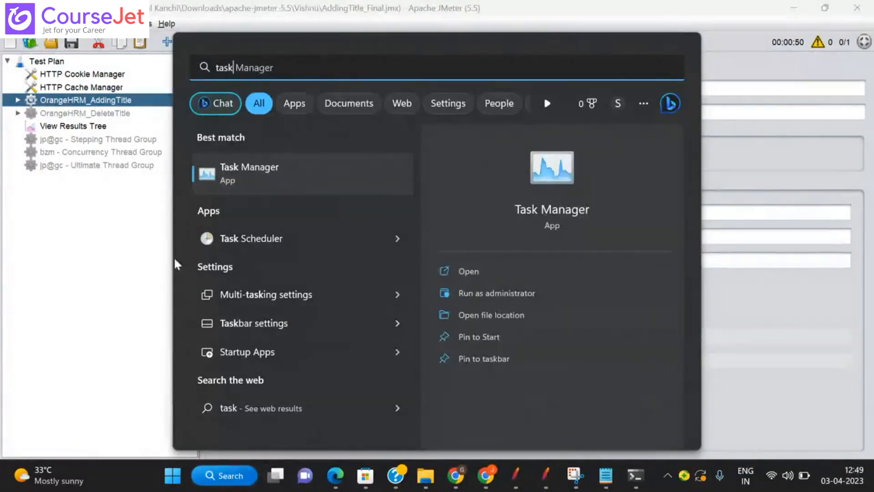
pyautogui.click(238, 170)
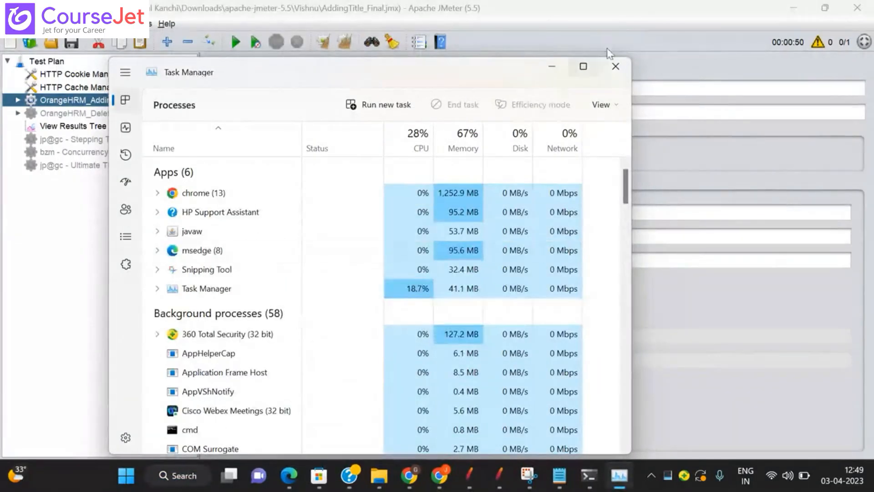
pyautogui.click(583, 67)
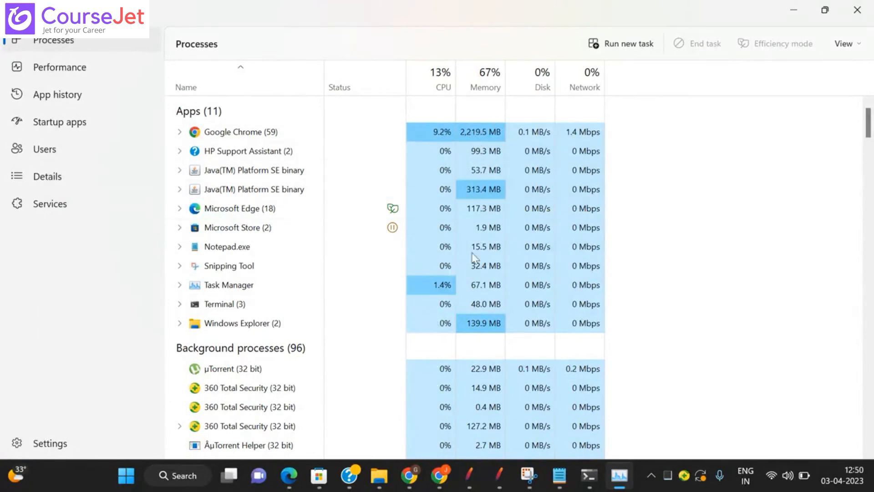
pyautogui.click(472, 192)
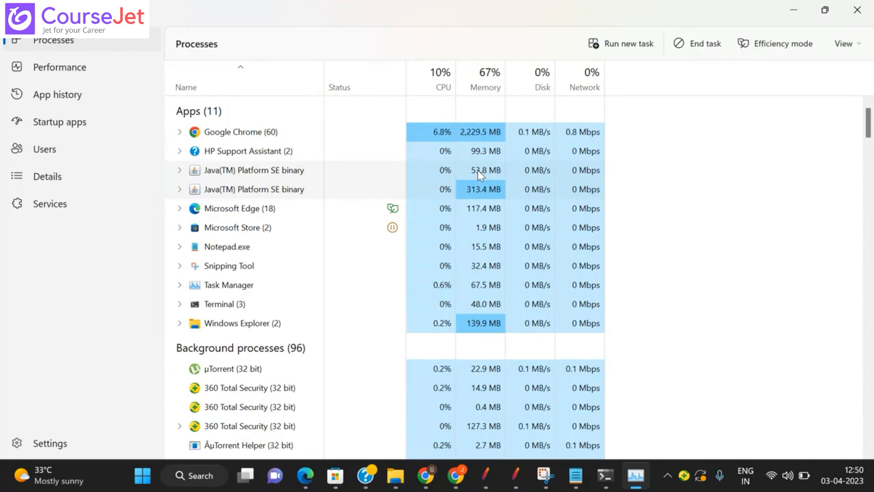
# - Examine the computer's overall Memory and CPU performance graphs in Task Manager, and check the Command Prompt's test output
pyautogui.click(50, 73)
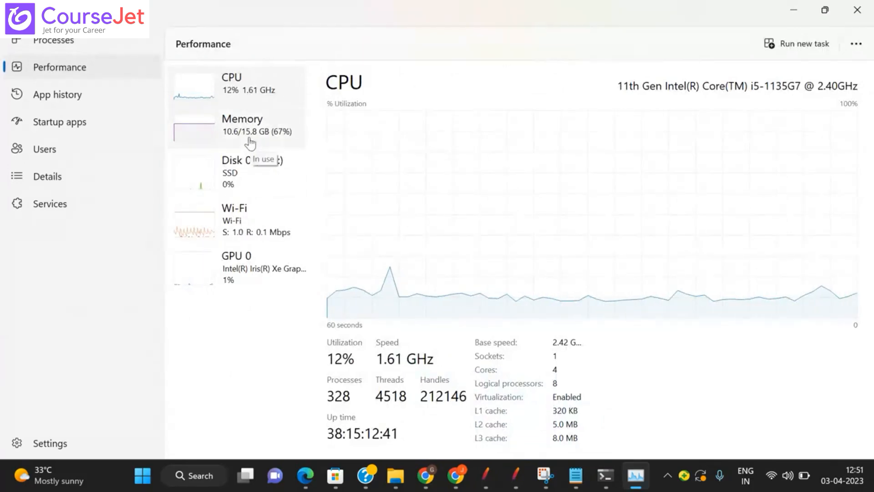
pyautogui.click(266, 128)
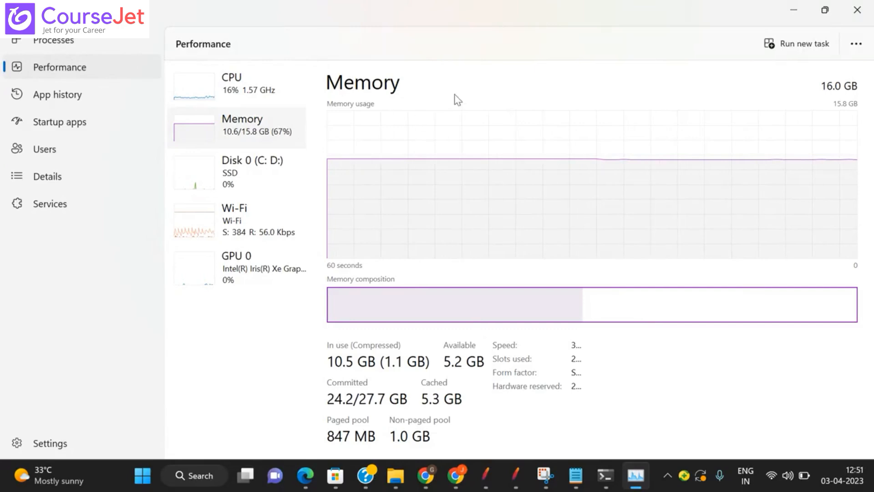
pyautogui.click(252, 91)
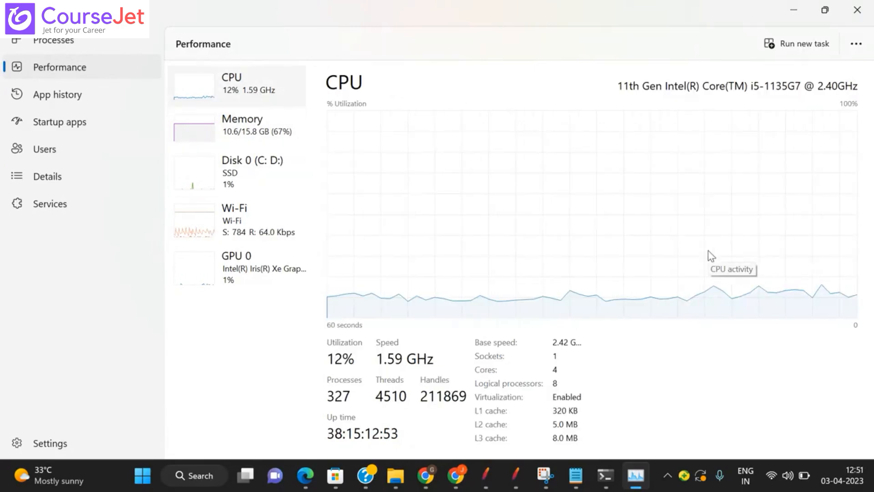
pyautogui.click(606, 482)
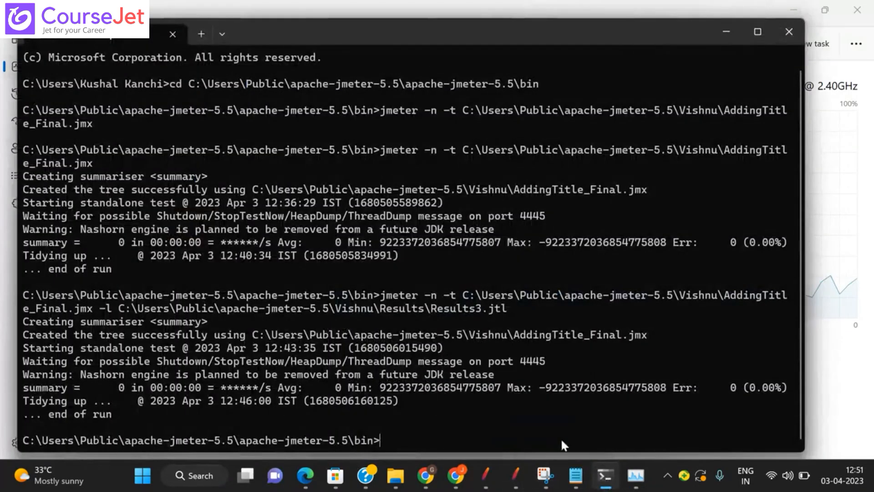
pyautogui.moveTo(620, 483)
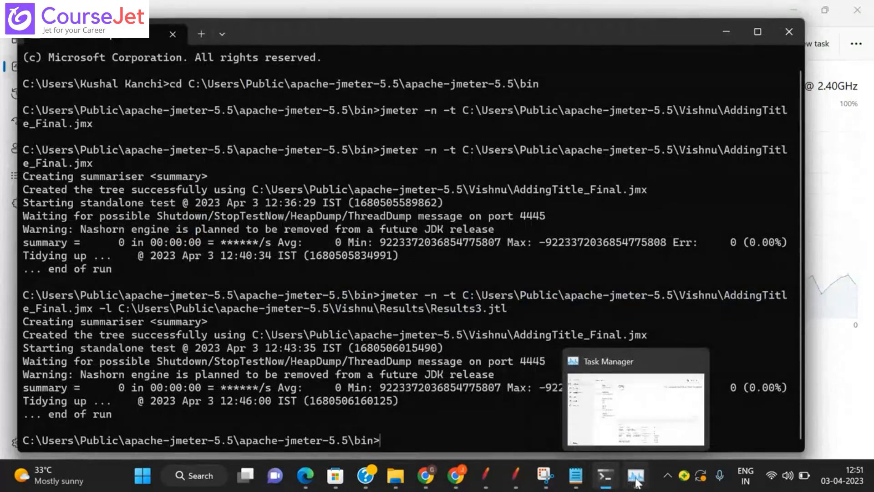
pyautogui.click(636, 478)
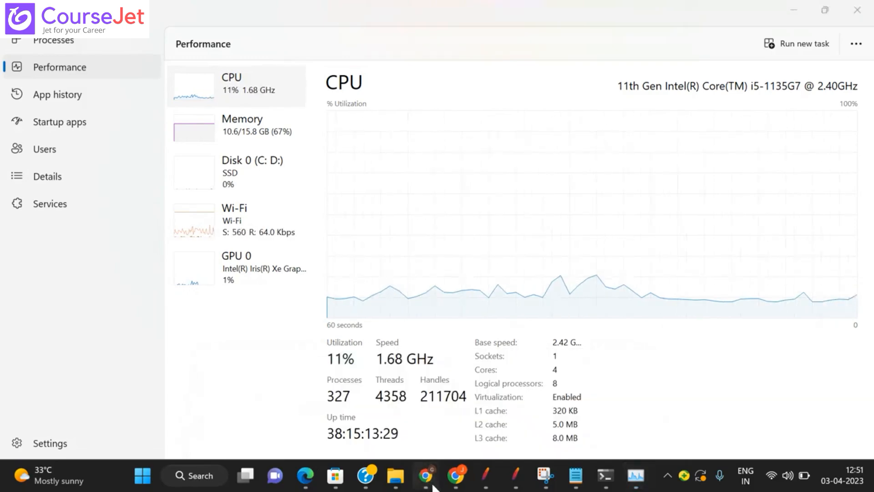
# - Switch back to the distributed testing article in Chrome and read its "What is Distributed Testing in JMeter?" section
pyautogui.moveTo(425, 476)
pyautogui.click(317, 436)
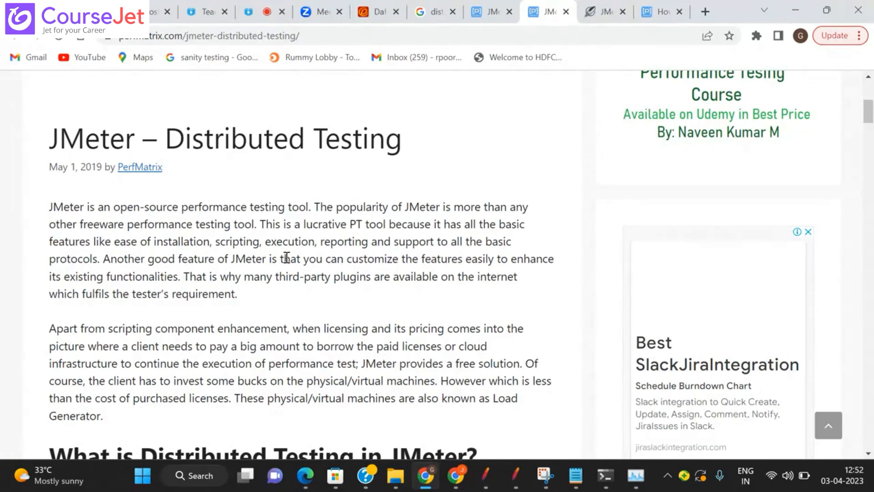
pyautogui.scroll(-1, 287, 259)
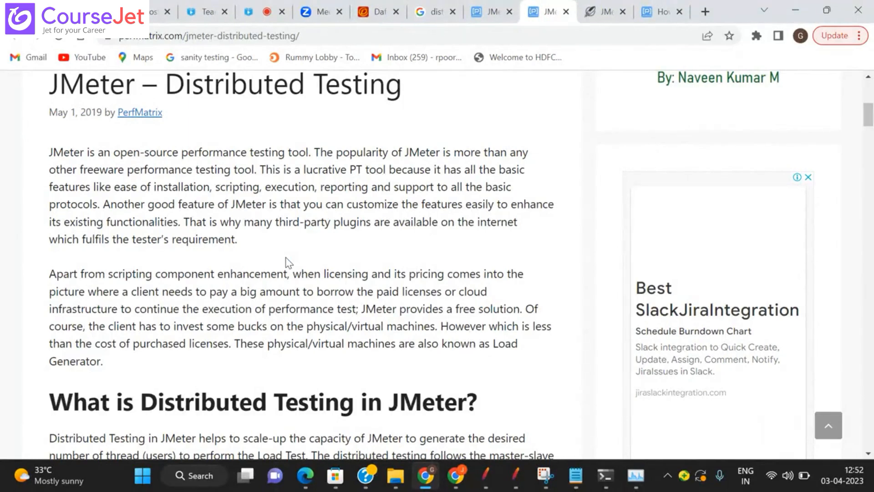
pyautogui.scroll(-3, 287, 263)
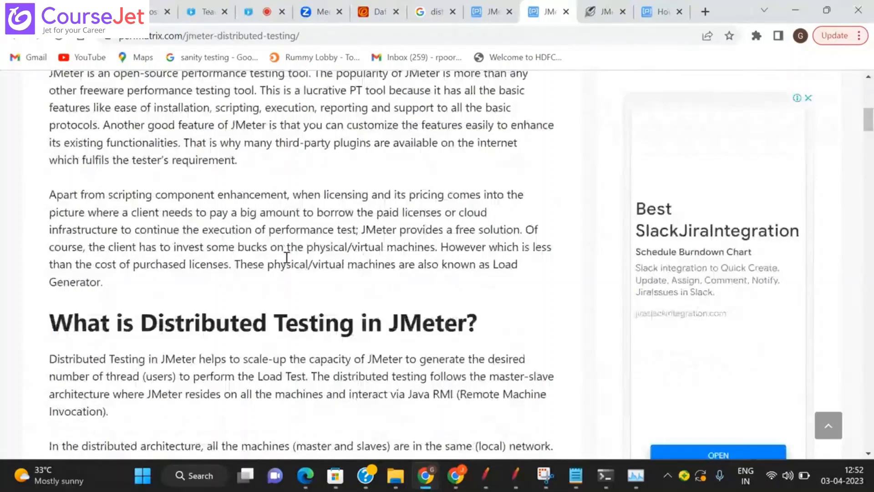
pyautogui.scroll(-5, 286, 257)
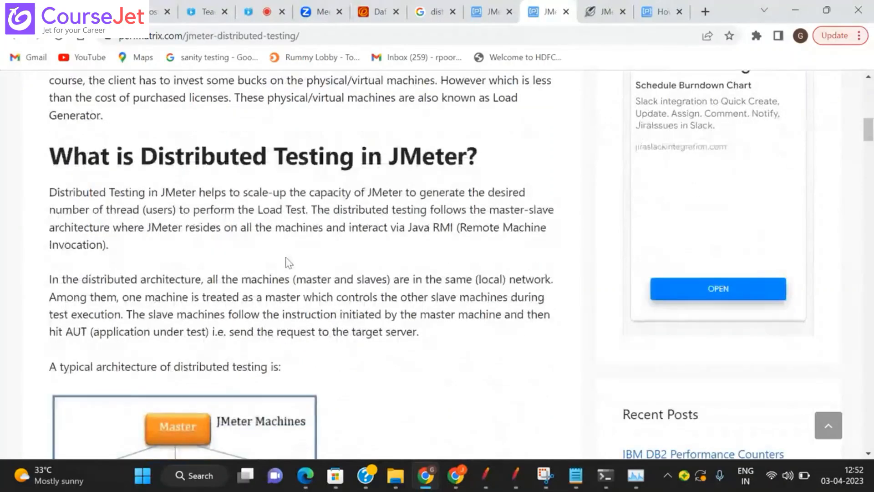
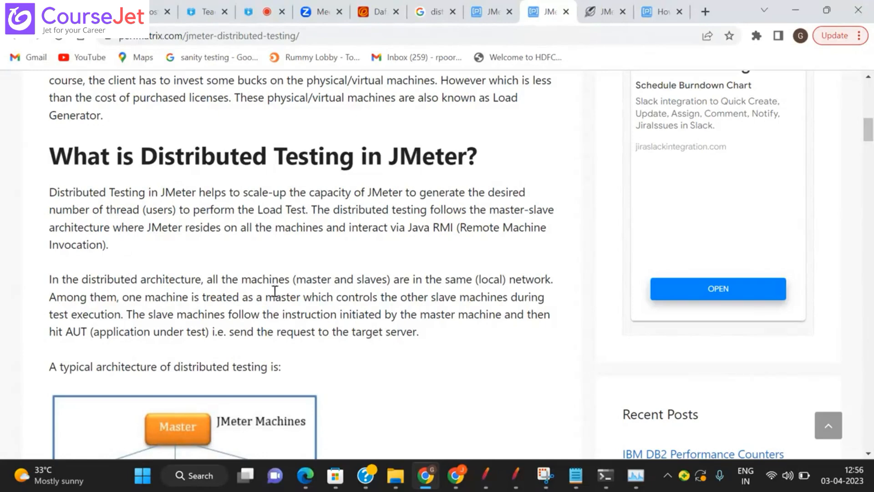
# - Examine the article's explanation of master and slave machines, highlighting key terms, and its typical distributed testing architecture diagram
pyautogui.doubleClick(164, 279)
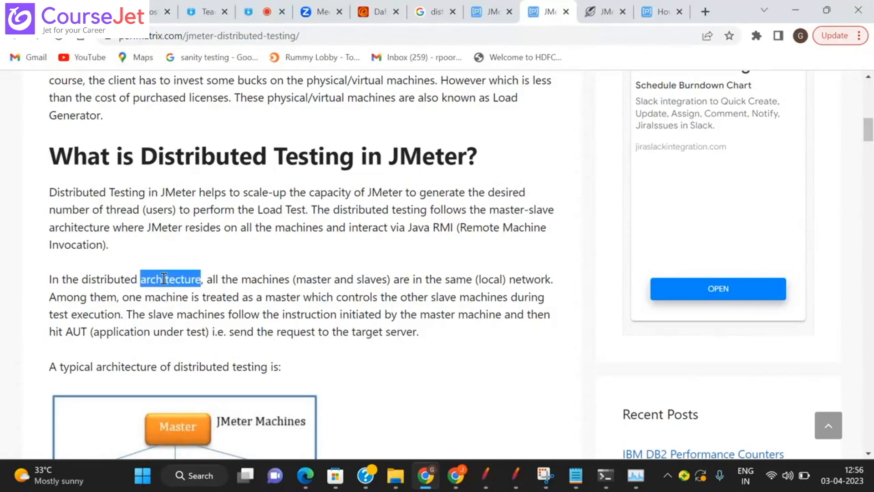
pyautogui.click(116, 280)
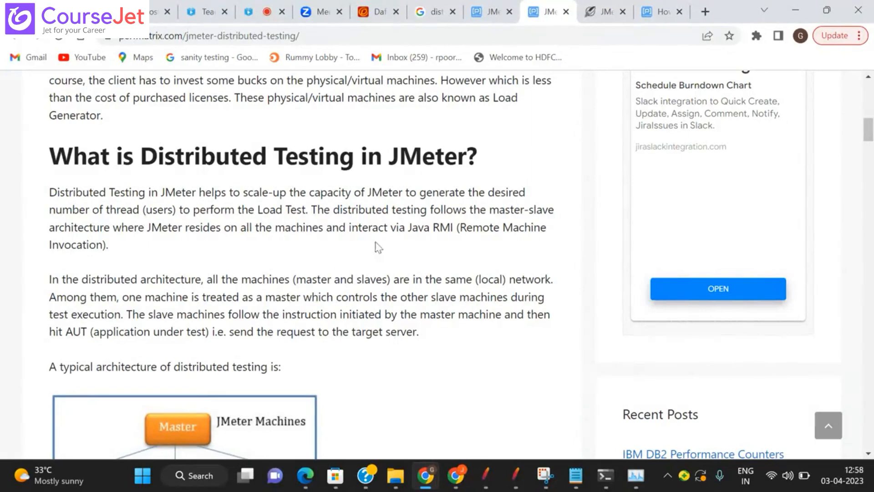
pyautogui.doubleClick(365, 209)
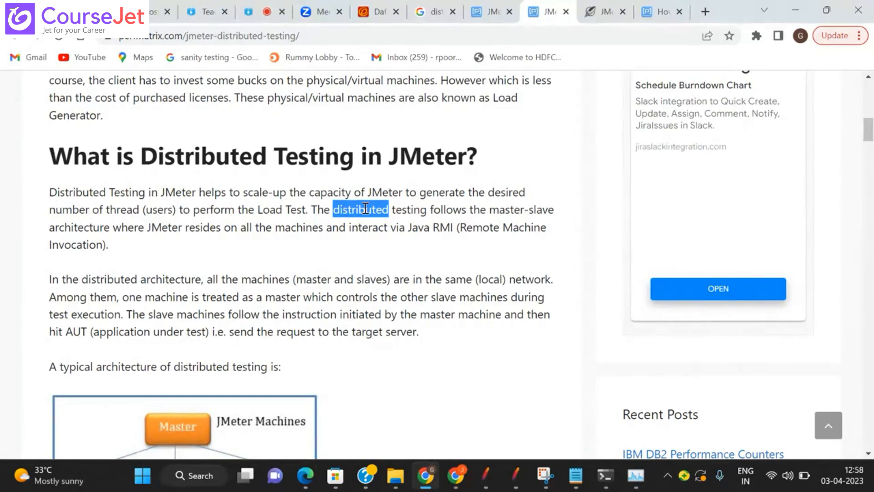
pyautogui.click(365, 209)
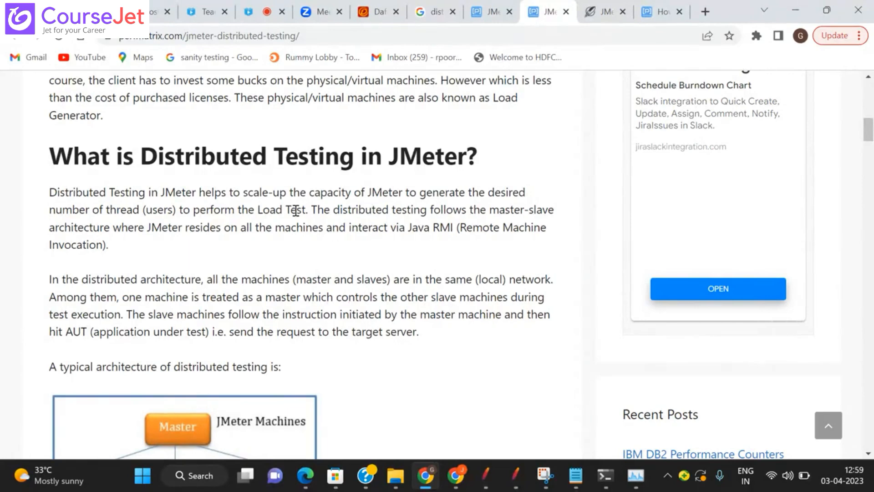
pyautogui.doubleClick(304, 228)
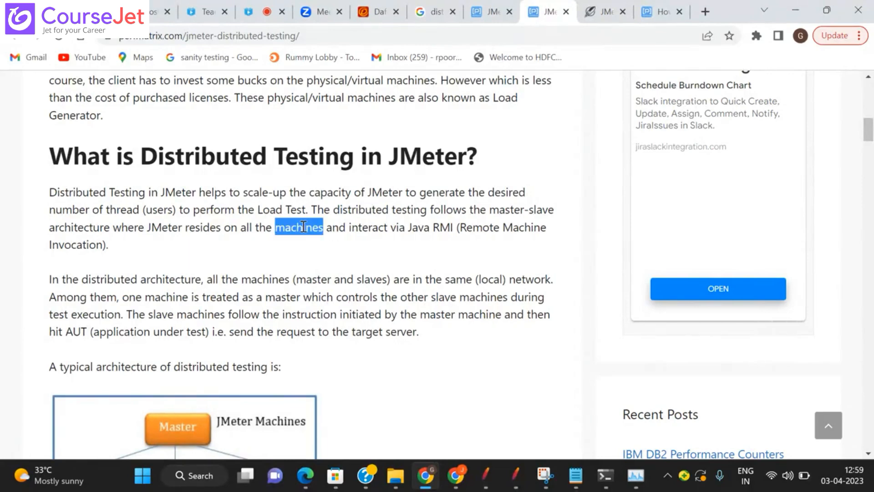
pyautogui.doubleClick(315, 315)
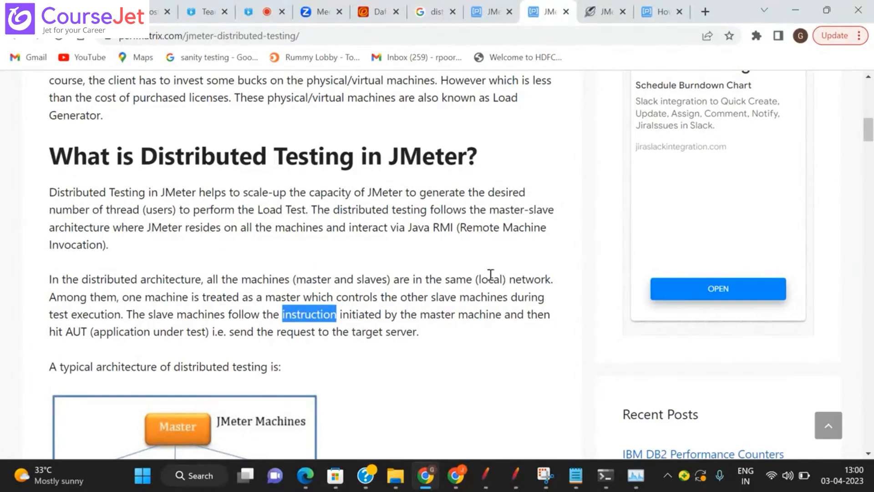
pyautogui.click(471, 291)
pyautogui.scroll(-2, 472, 292)
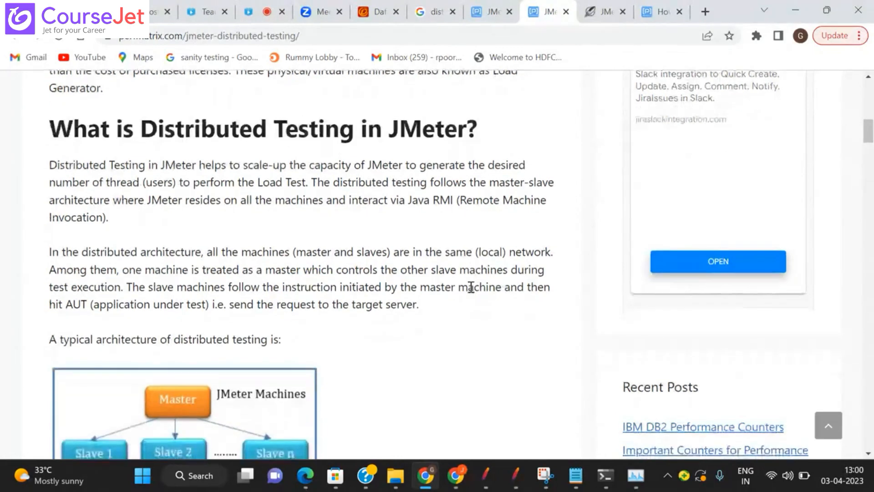
pyautogui.scroll(-3, 474, 292)
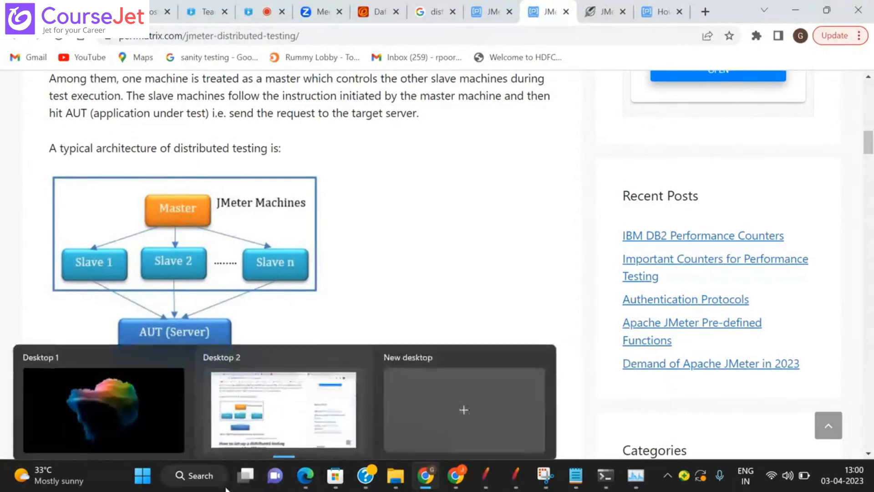
# - Search Windows for the Remote Desktop Connection app and dismiss the search without launching it
pyautogui.click(211, 483)
pyautogui.write('re')
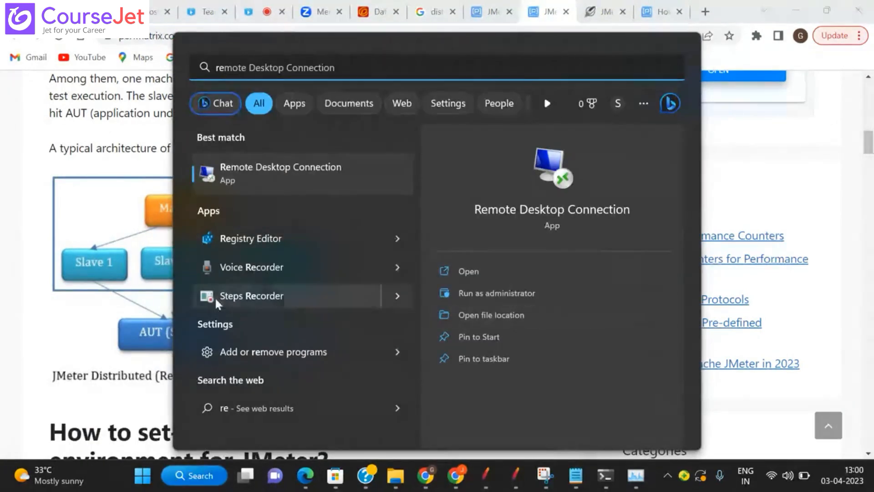
pyautogui.click(2, 261)
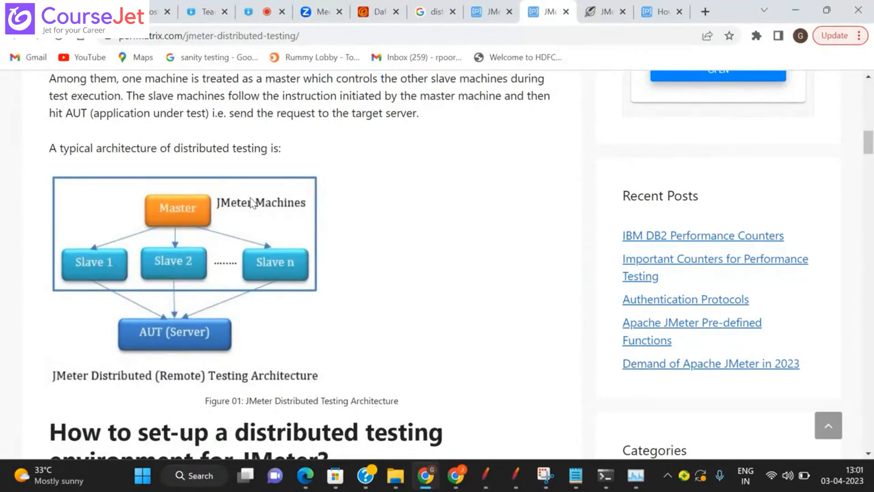
# - Switch to the File Explorer window showing the Results folder and go up to the outer apache-jmeter-5.5 folder
pyautogui.moveTo(395, 476)
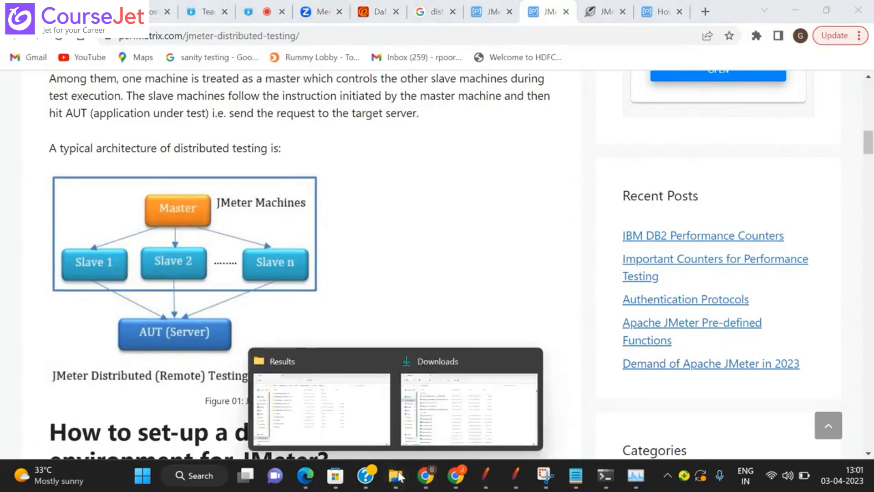
pyautogui.click(339, 429)
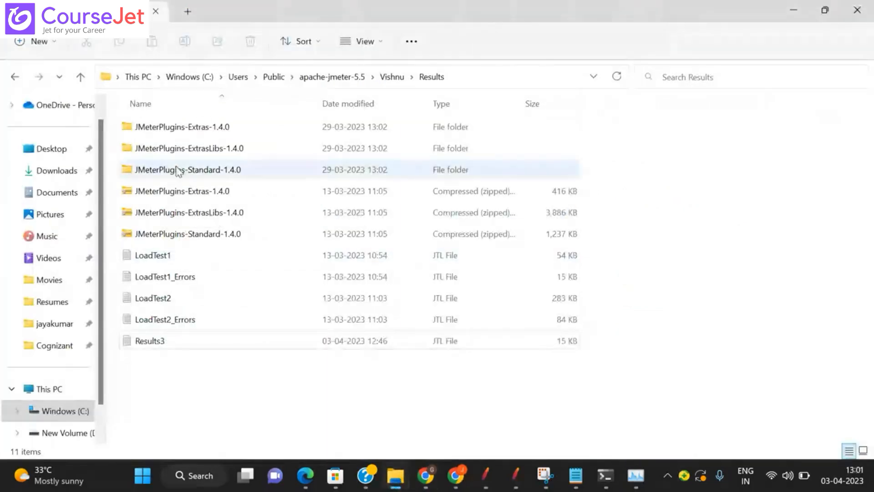
pyautogui.click(328, 74)
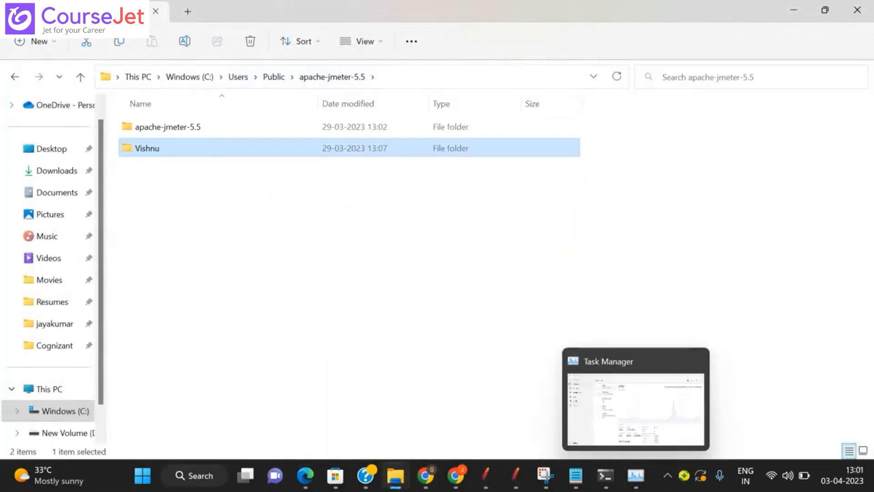
# - Switch to JMeter and view the hosts available for Remote Start
pyautogui.click(516, 475)
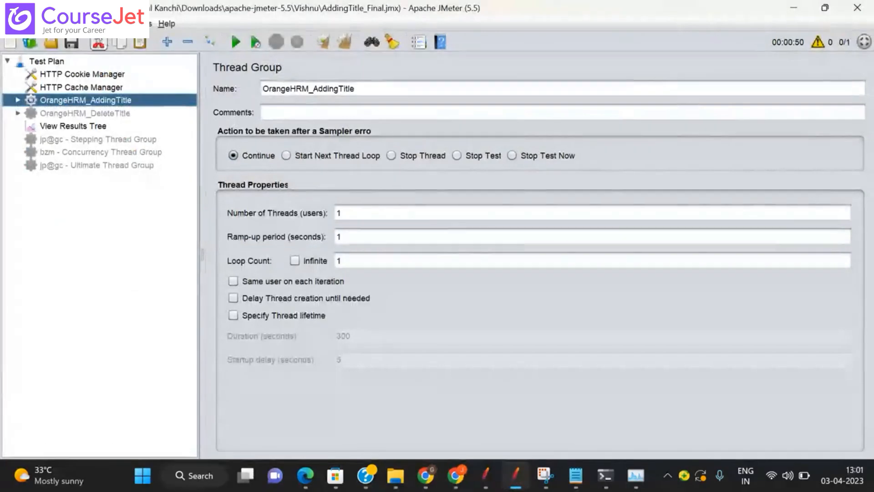
pyautogui.click(87, 24)
pyautogui.moveTo(141, 99)
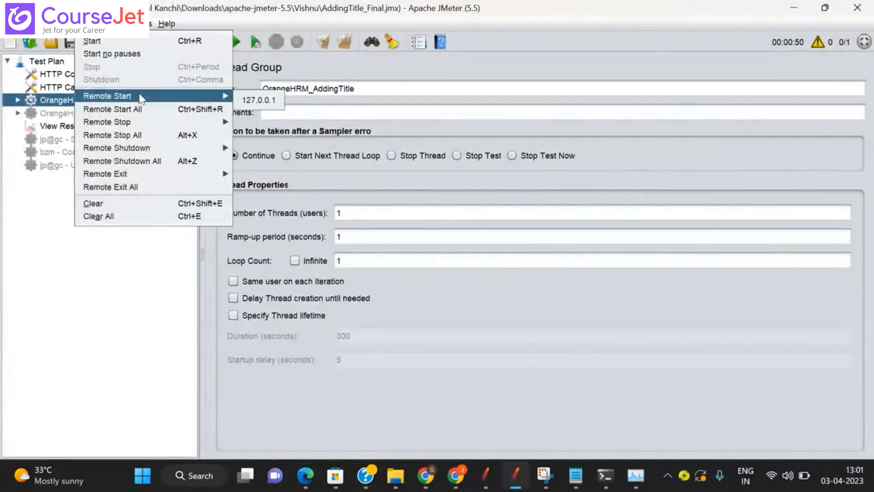
# - Return to File Explorer and open the bin folder inside the inner apache-jmeter-5.5 folder
pyautogui.moveTo(387, 488)
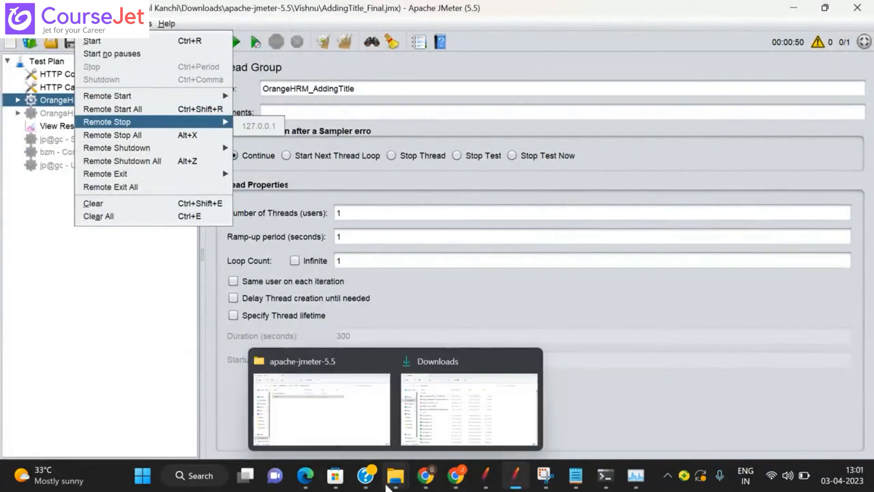
pyautogui.click(319, 405)
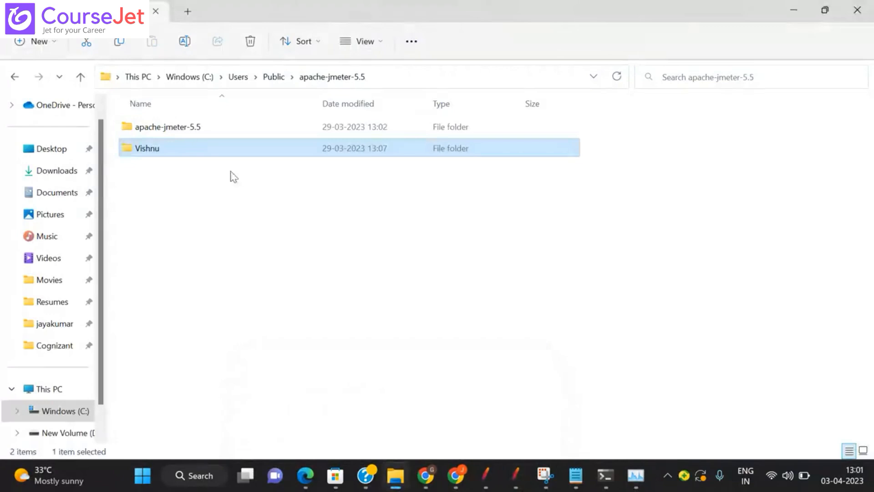
pyautogui.doubleClick(162, 128)
pyautogui.doubleClick(140, 149)
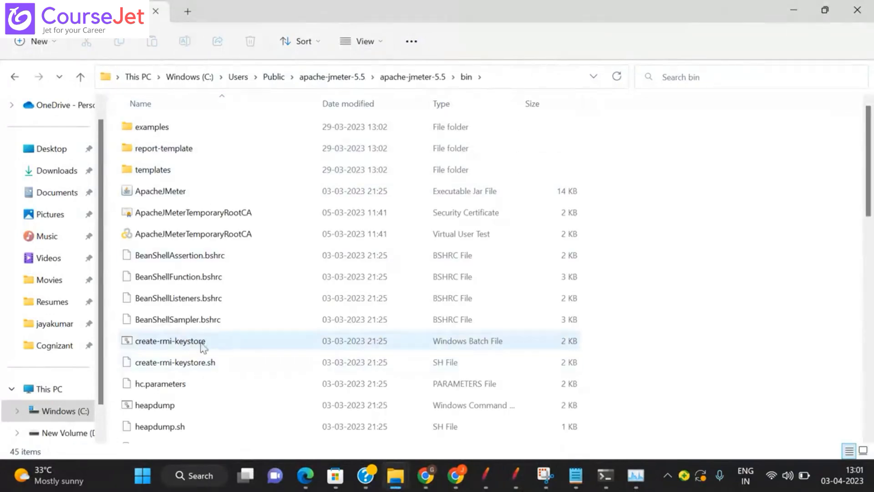
# - Find jmeter.properties in the bin folder and open it in Notepad, making Notepad the permanent app for .properties files
pyautogui.click(183, 340)
pyautogui.press('Down')
pyautogui.press('Down')
pyautogui.press('Down')
pyautogui.press('Down')
pyautogui.press('Down')
pyautogui.press('Down')
pyautogui.press('Down')
pyautogui.press('Down')
pyautogui.press('Down')
pyautogui.press('Down')
pyautogui.press('Down')
pyautogui.press('Down')
pyautogui.press('Down')
pyautogui.press('Down')
pyautogui.press('Down')
pyautogui.press('Down')
pyautogui.press('Down')
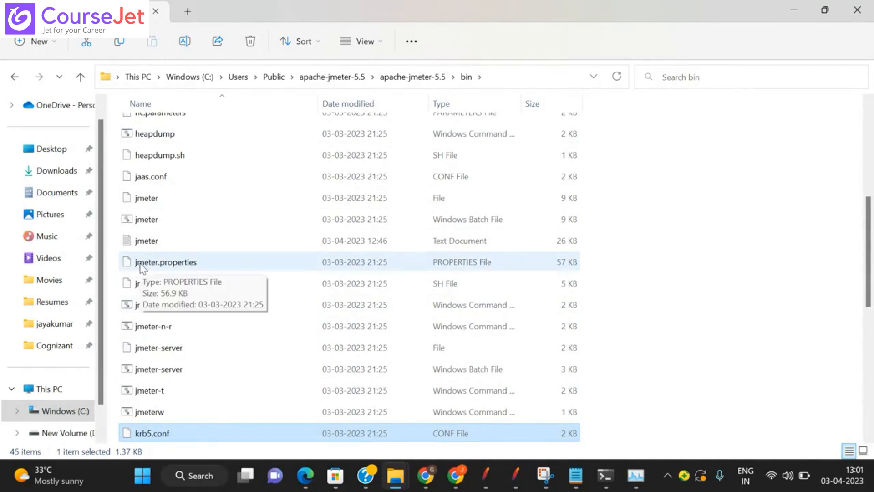
pyautogui.click(181, 263)
pyautogui.rightClick(181, 263)
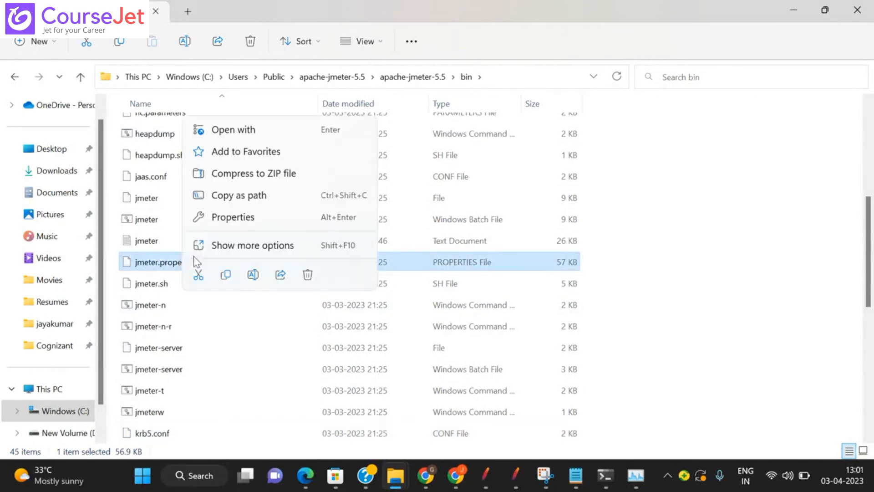
pyautogui.click(239, 132)
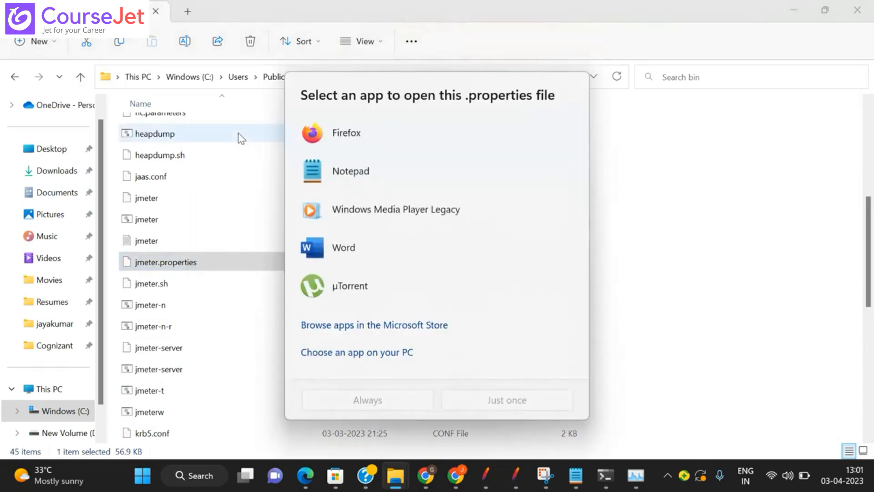
pyautogui.click(355, 183)
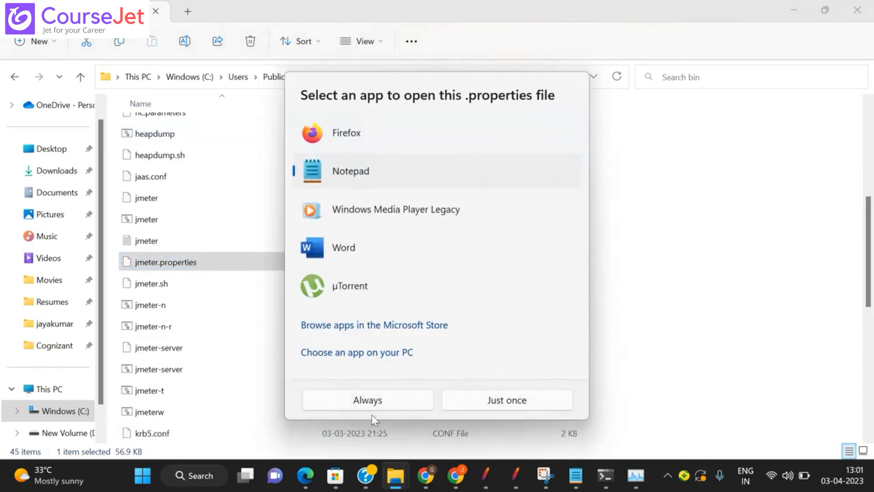
pyautogui.click(376, 404)
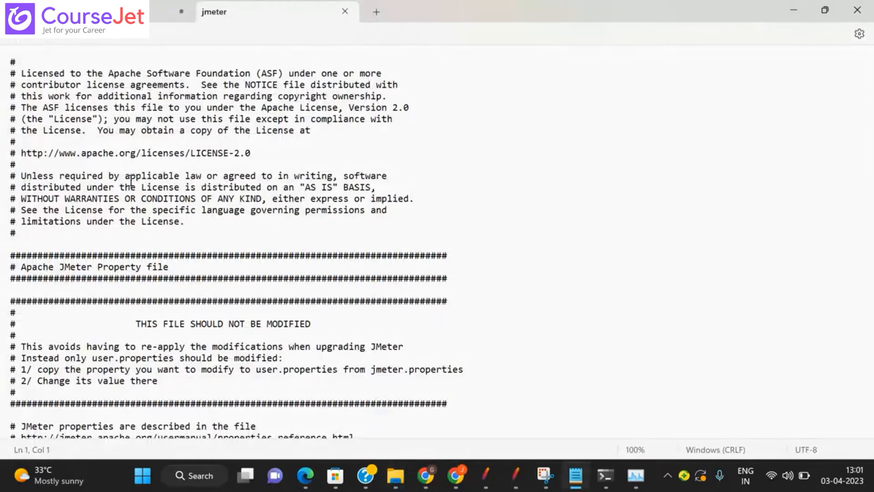
# - Search jmeter.properties for "remote" until reaching the "Remote hosts and RMI configuration" section
pyautogui.hotkey('ctrl', 'f')
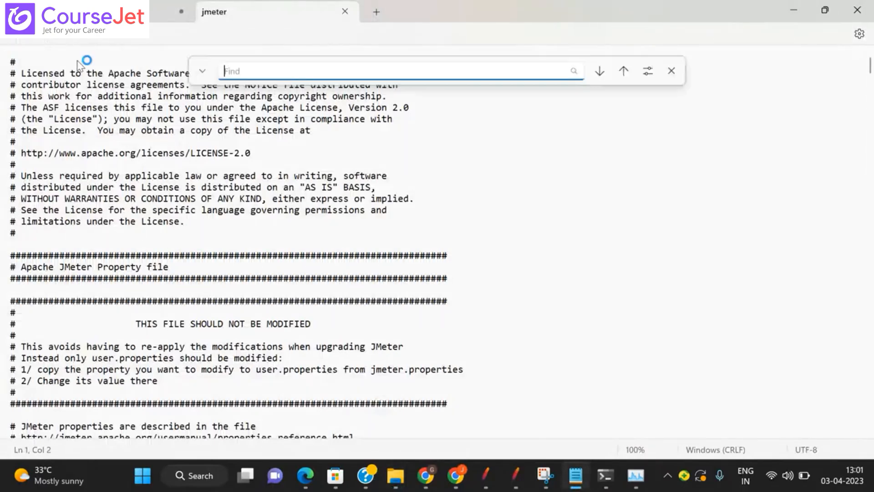
pyautogui.write('remote')
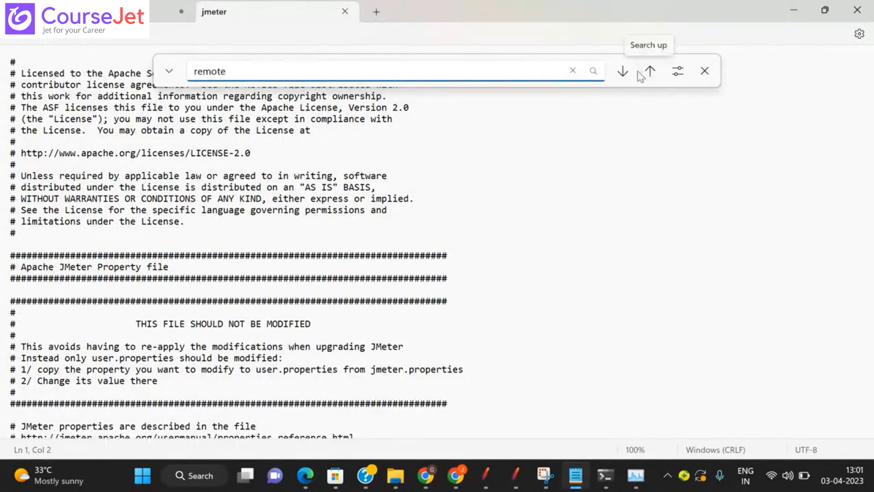
pyautogui.click(623, 73)
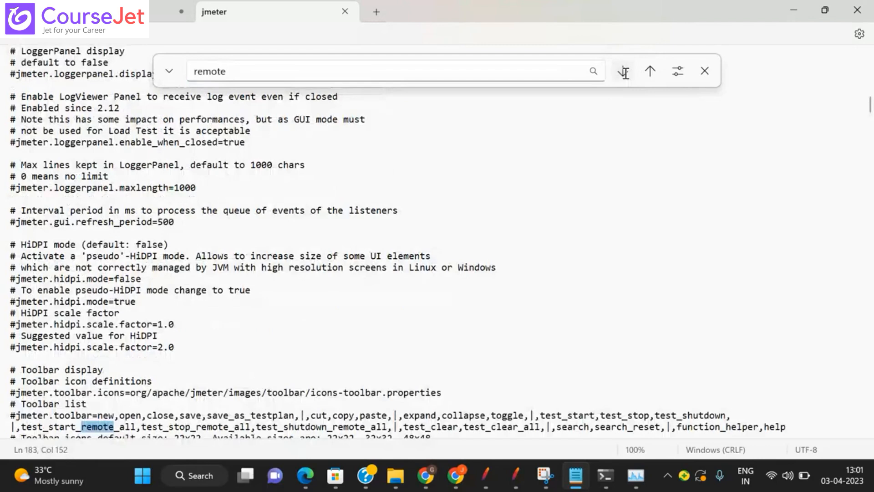
pyautogui.click(624, 72)
pyautogui.click(624, 72)
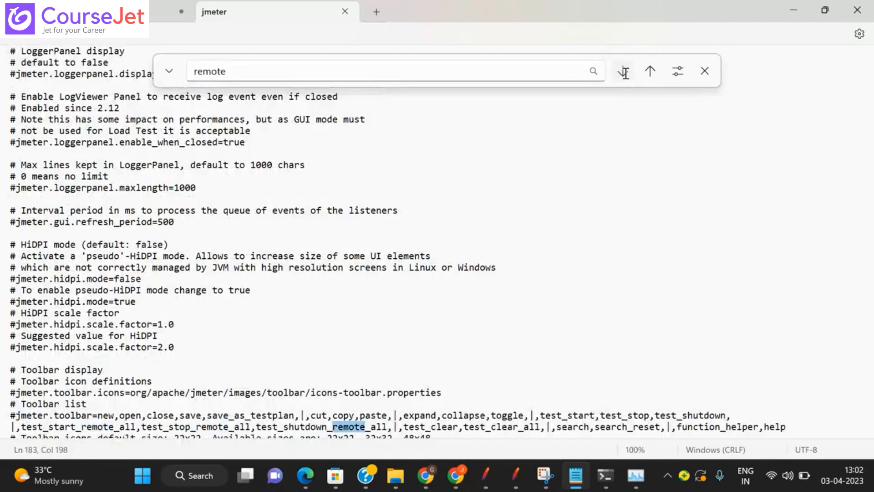
pyautogui.click(624, 72)
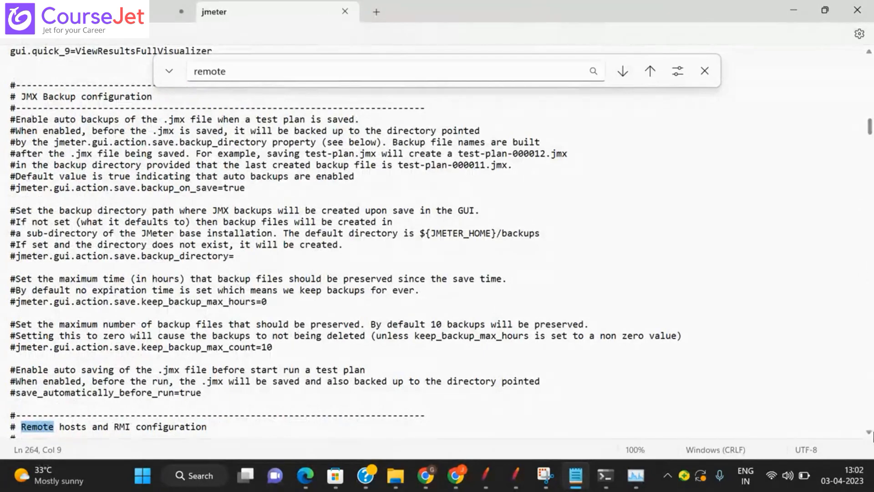
pyautogui.scroll(-2, 870, 436)
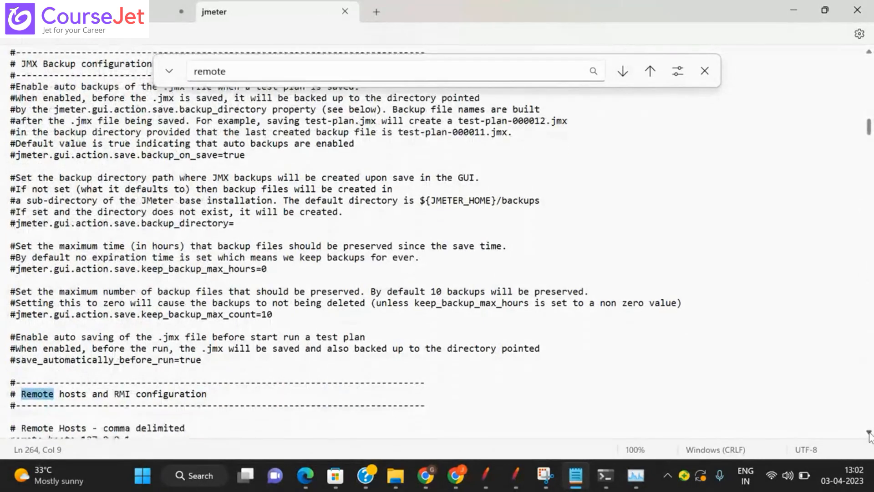
pyautogui.scroll(-2, 869, 436)
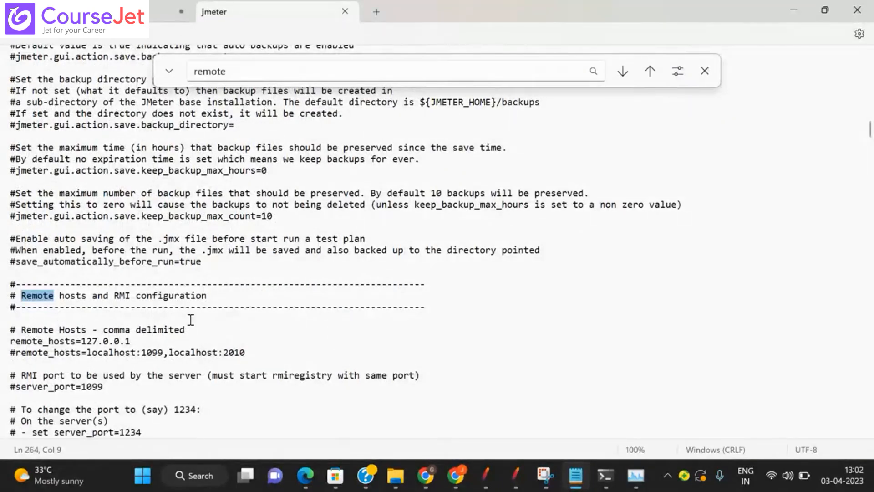
# - Add the slave addresses 192.68.23.5 and 192.168.10.53, comma-separated, after 127.0.0.1 in the remote_hosts property
pyautogui.moveTo(192, 326); pyautogui.dragTo(48, 330)
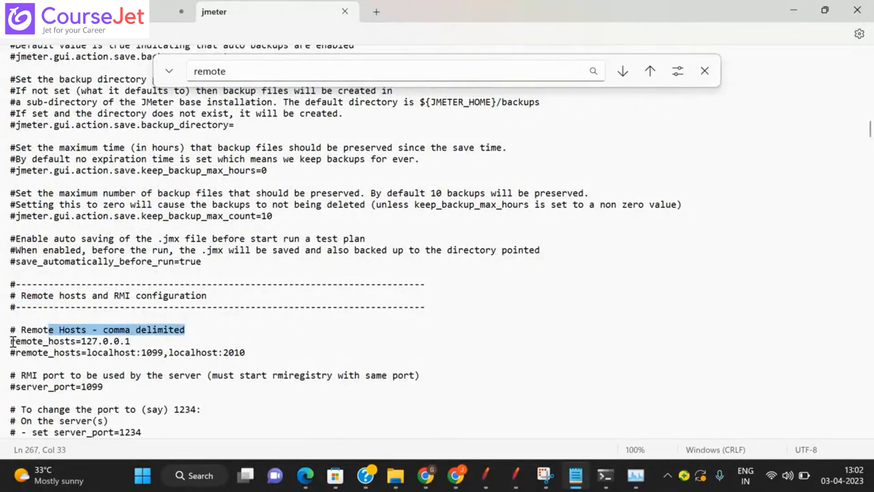
pyautogui.moveTo(137, 342); pyautogui.dragTo(84, 339)
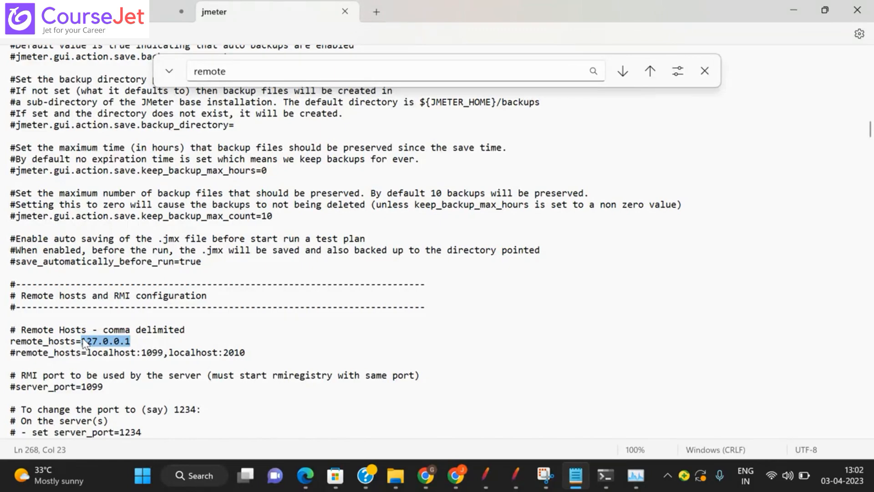
pyautogui.click(144, 340)
pyautogui.write('.')
pyautogui.press('BackSpace')
pyautogui.write(',192.')
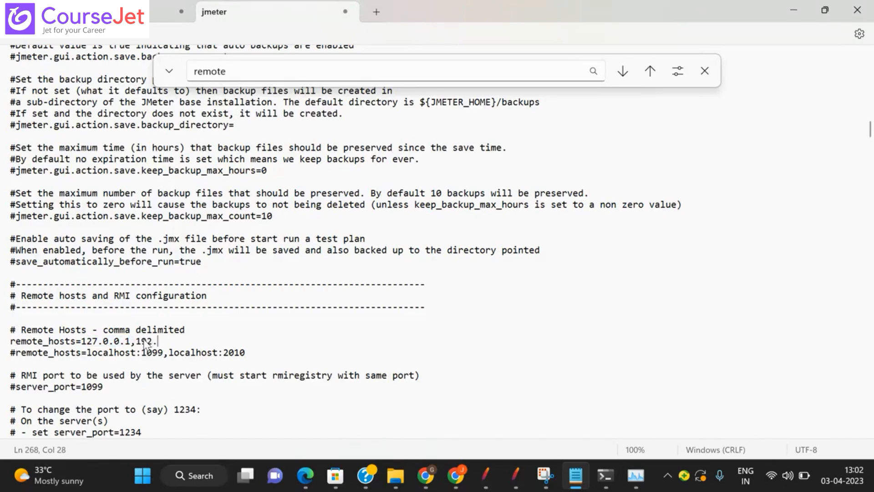
pyautogui.write('68.23.5,192.1')
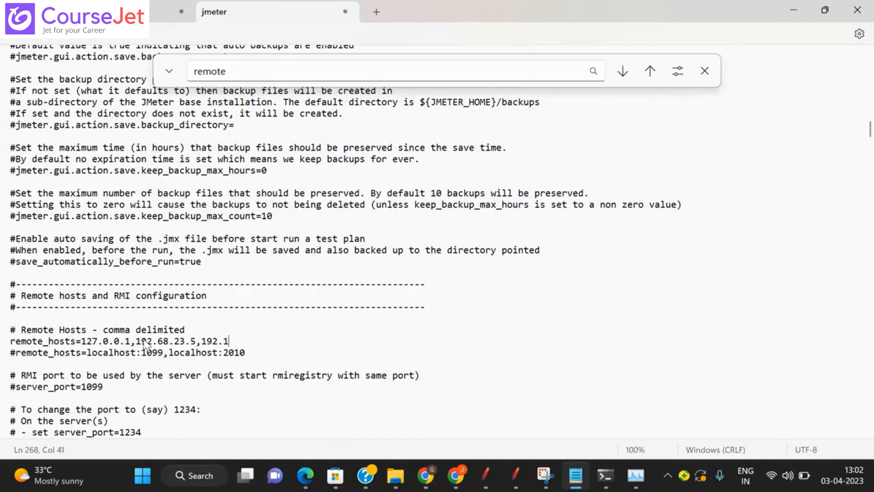
pyautogui.write('68.10.53')
# - Save the edited jmeter.properties file and close Notepad
pyautogui.click(17, 39)
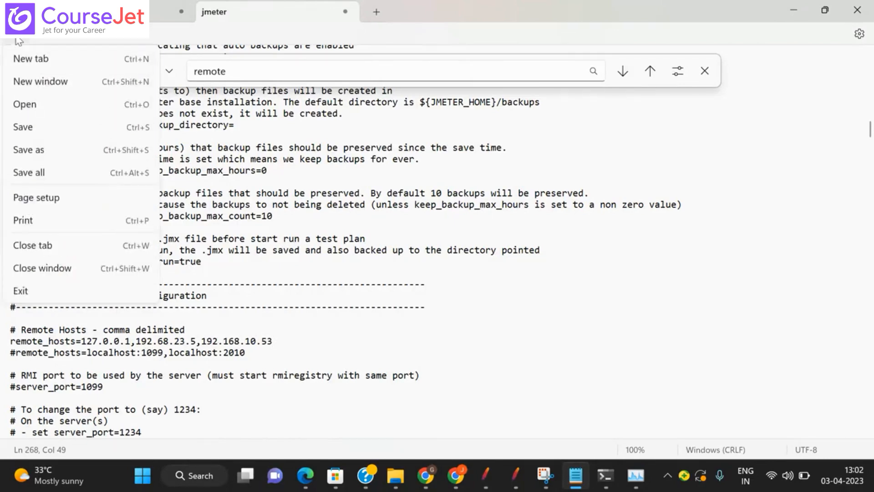
pyautogui.click(26, 127)
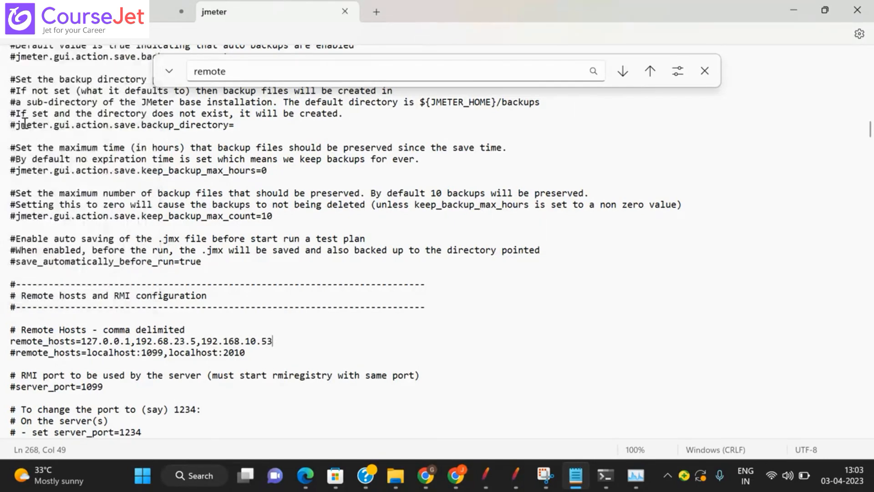
pyautogui.click(856, 13)
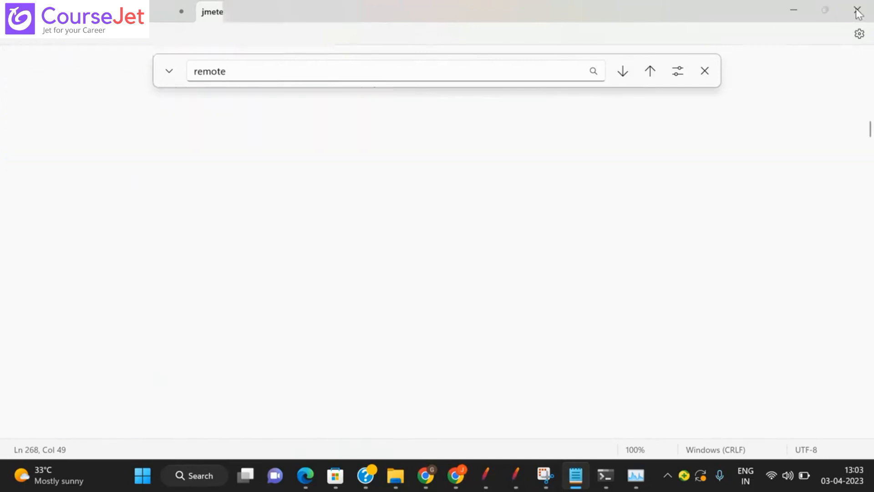
pyautogui.click(345, 262)
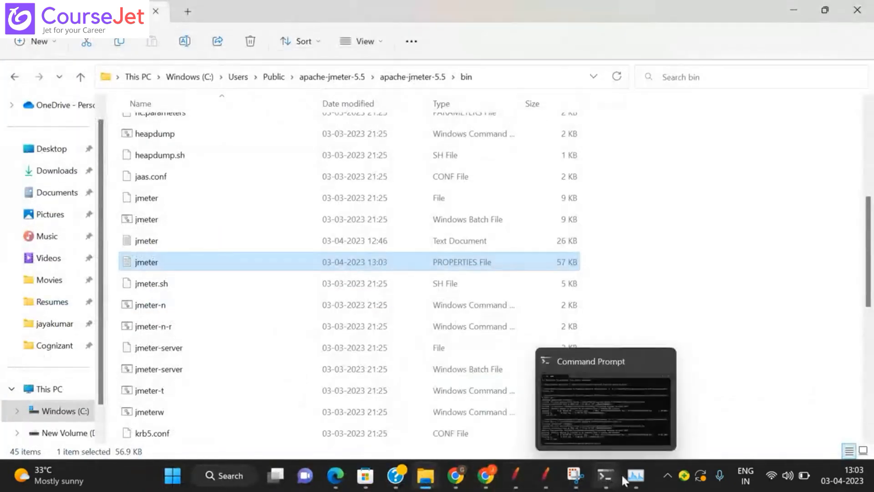
# - Switch back to JMeter and recheck the Remote Start host list following the remote_hosts edit
pyautogui.moveTo(635, 471)
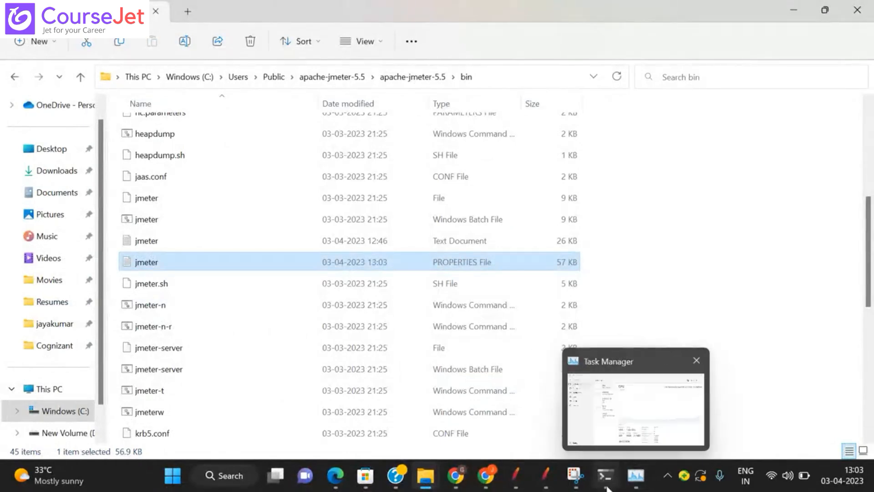
pyautogui.moveTo(448, 477)
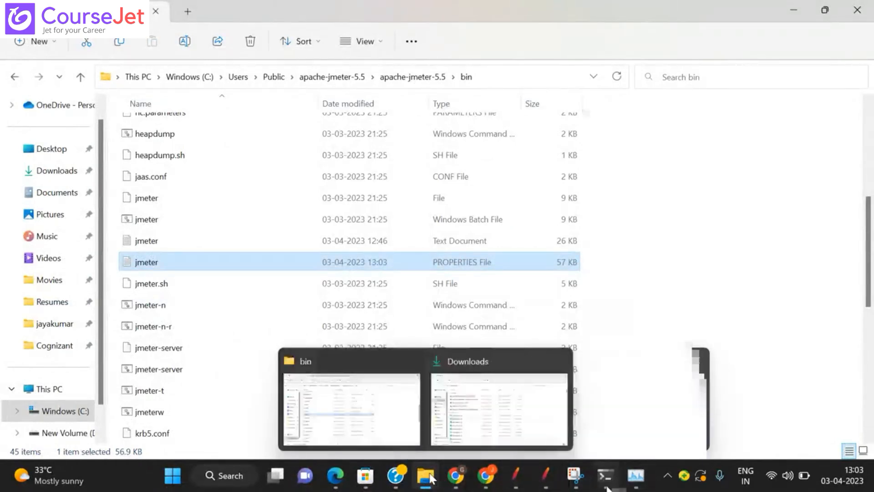
pyautogui.click(545, 476)
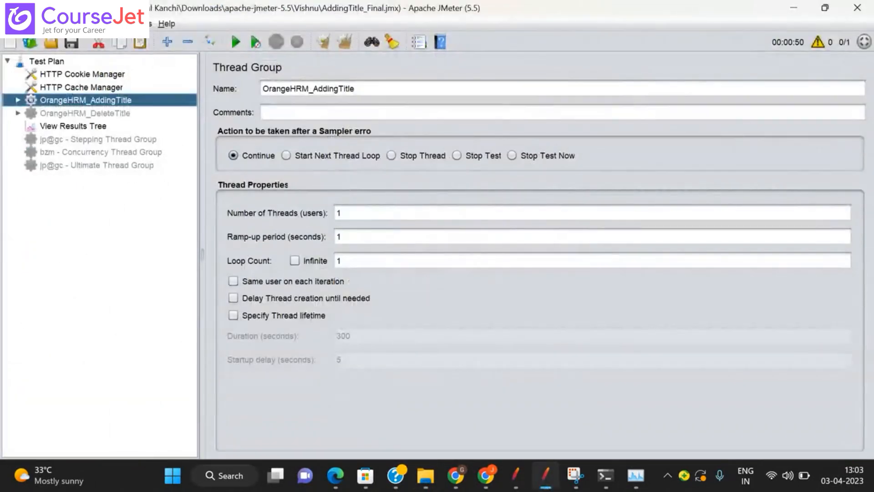
pyautogui.click(83, 23)
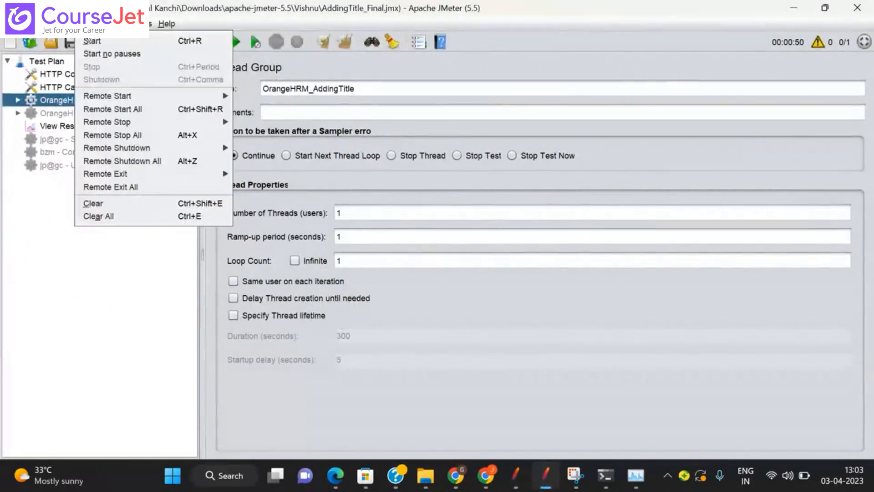
pyautogui.moveTo(124, 95)
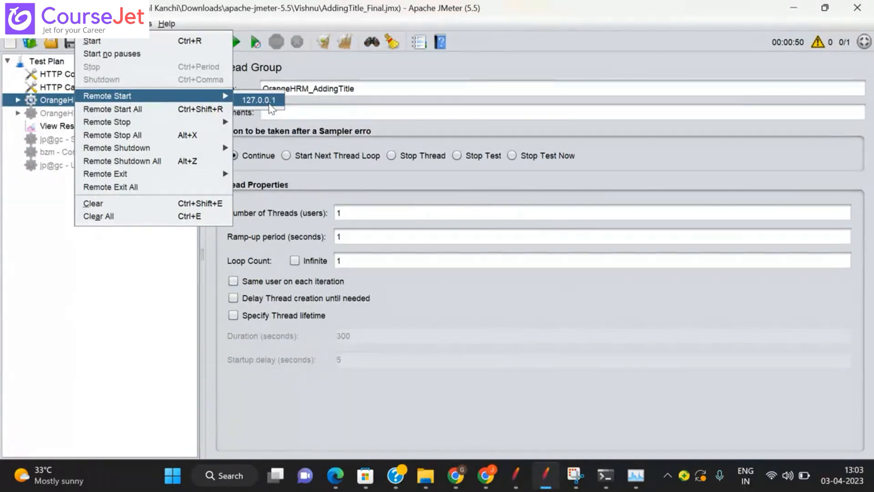
# - Switch to the JMeter bin folder in File Explorer and launch a new JMeter instance from the jmeter Windows batch file
pyautogui.click(426, 476)
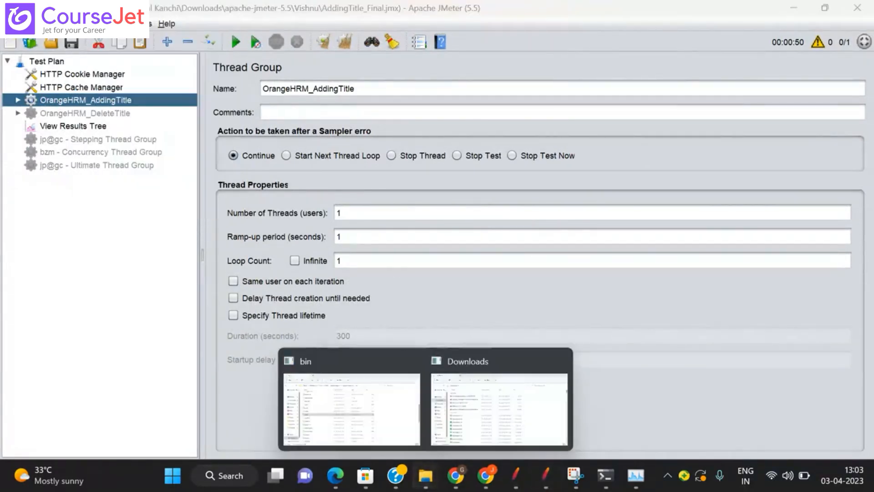
pyautogui.click(327, 386)
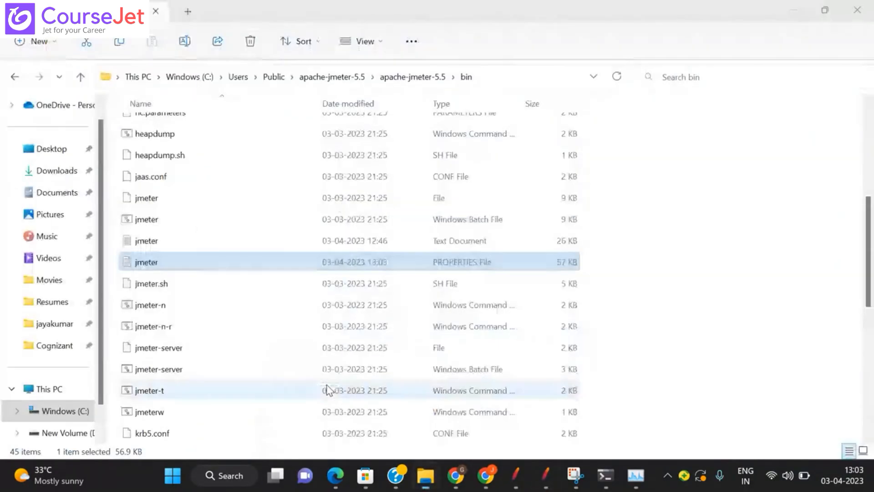
pyautogui.doubleClick(146, 240)
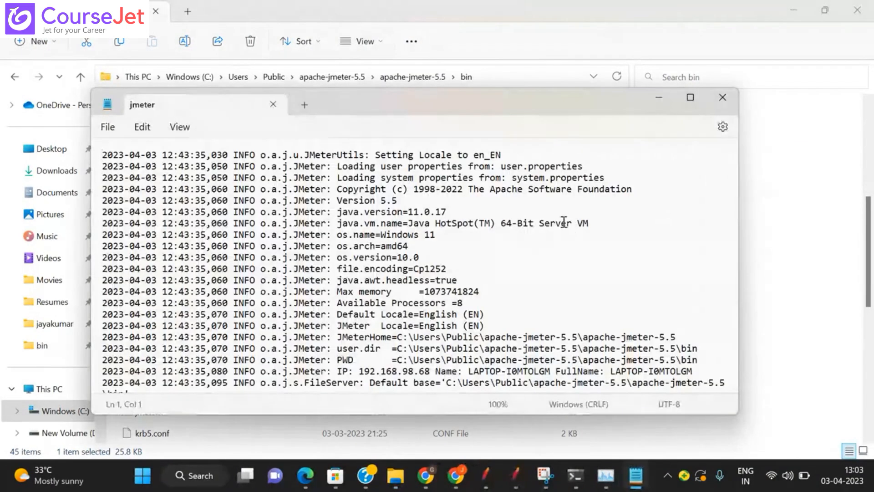
pyautogui.click(724, 99)
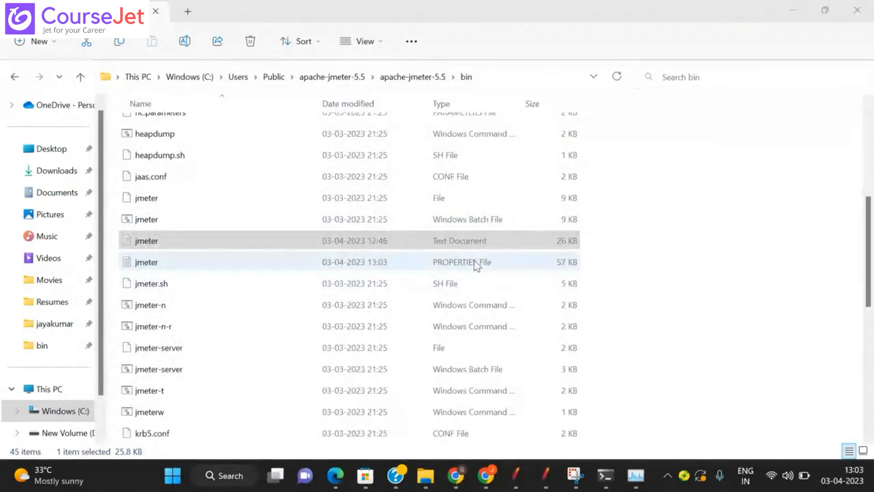
pyautogui.click(232, 218)
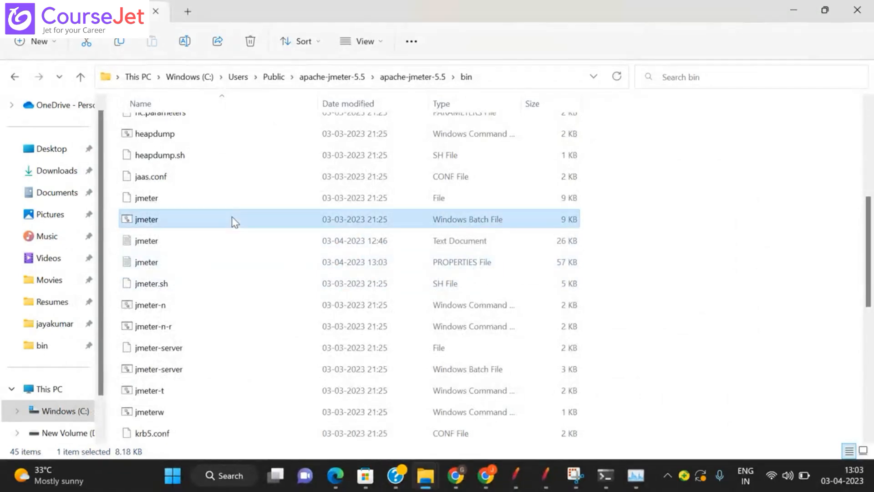
pyautogui.doubleClick(232, 218)
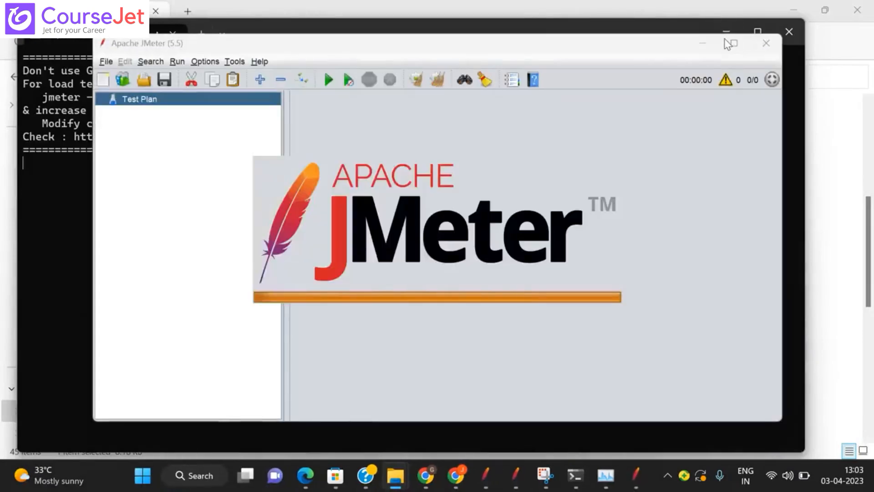
# - Check which slave hosts are offered for Remote Start in the newly launched JMeter instance
pyautogui.click(177, 61)
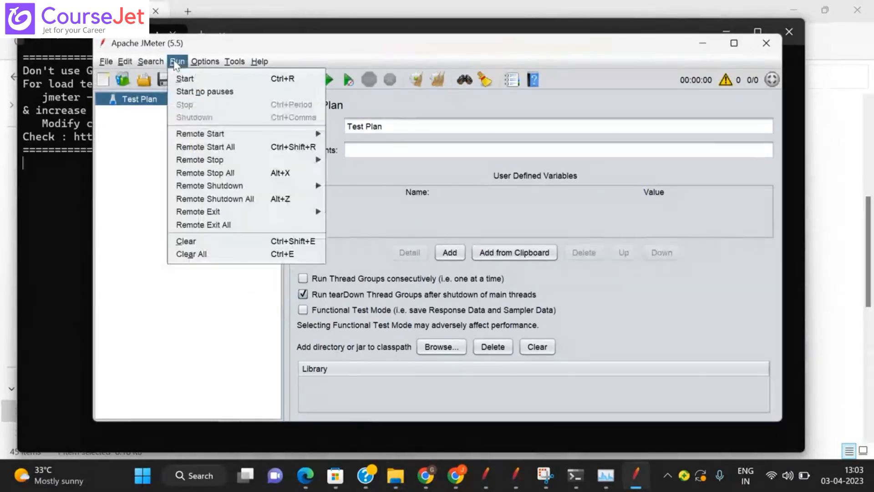
pyautogui.moveTo(231, 135)
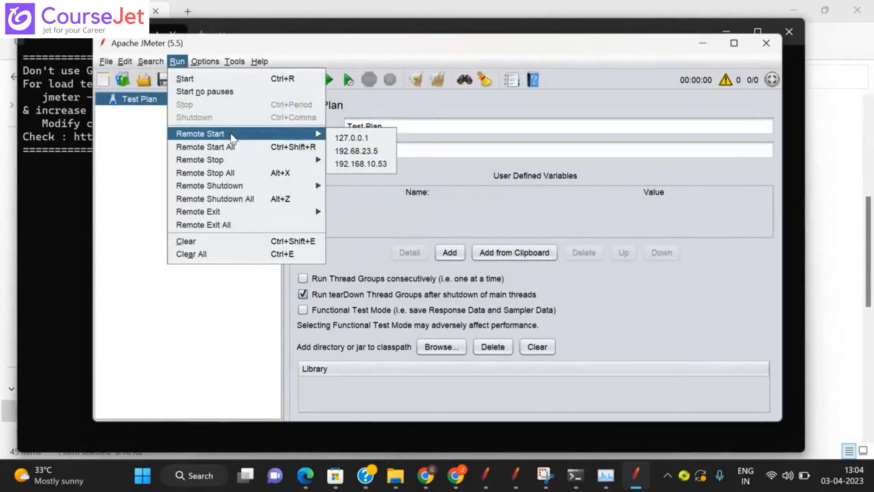
pyautogui.click(119, 165)
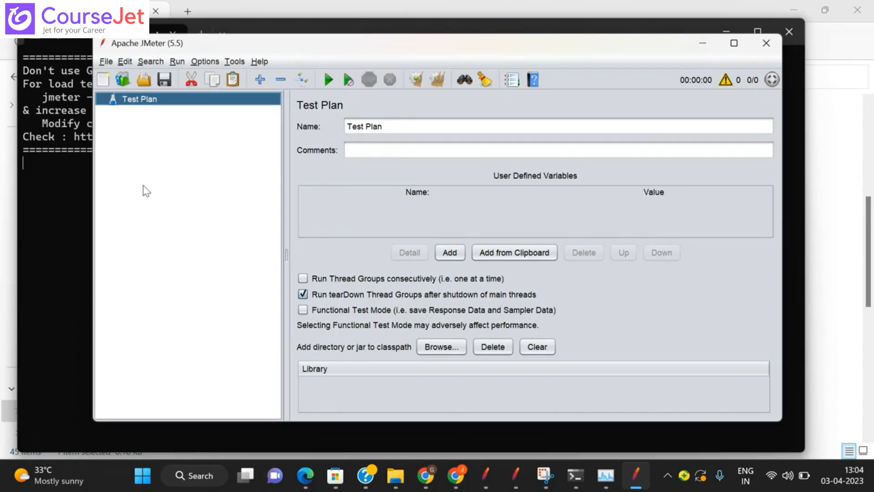
# - Switch to the AddingTitle_Final.jmx window and set the OrangeHRM_AddingTitle thread group's number of threads to 250
pyautogui.moveTo(547, 465)
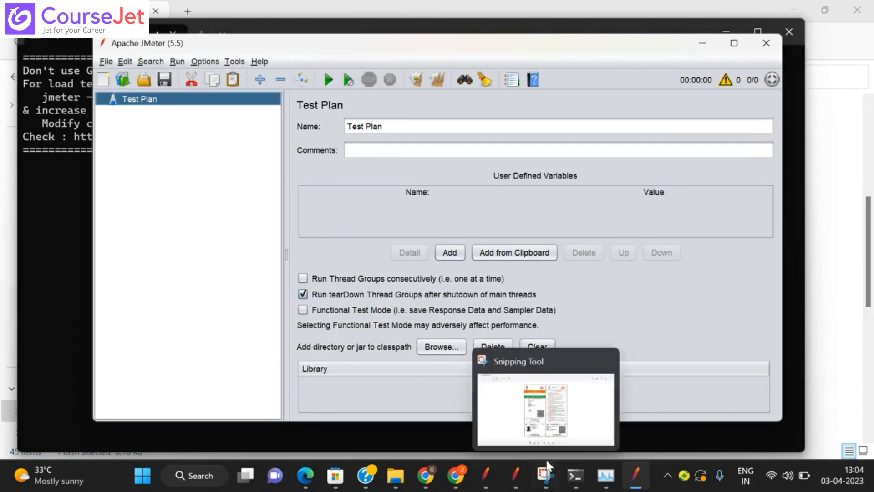
pyautogui.click(518, 476)
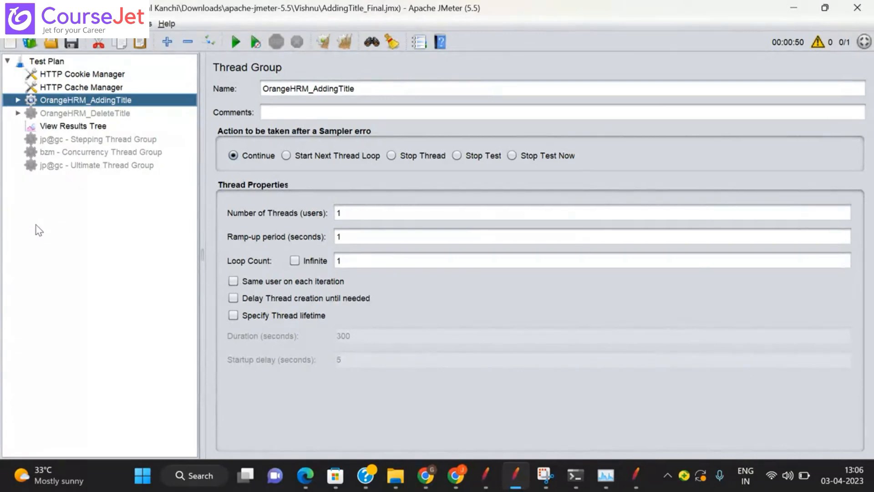
pyautogui.click(369, 217)
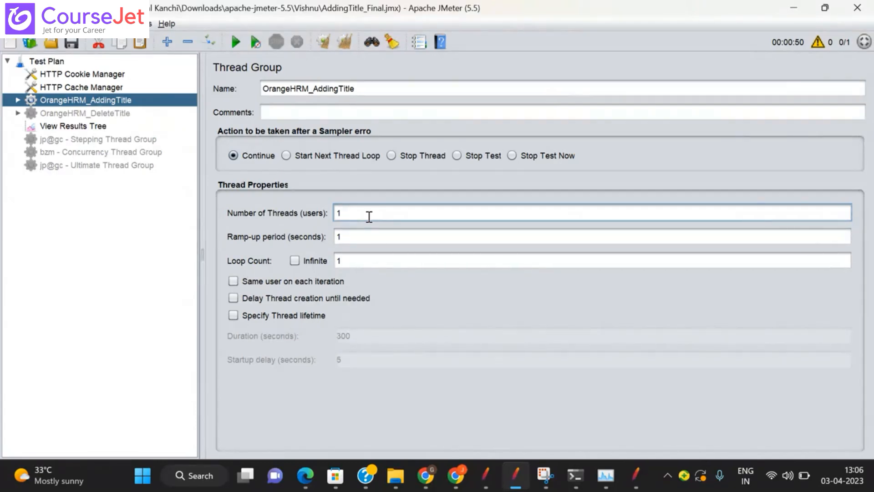
pyautogui.press('BackSpace')
pyautogui.write('250')
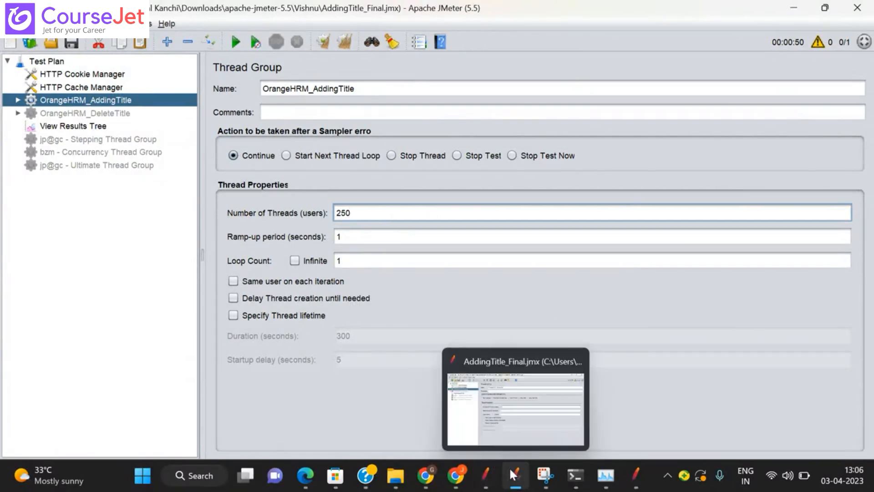
# - Try to start the JMeter server from the jmeter-server Windows batch file in the bin folder and close its console window
pyautogui.moveTo(394, 476)
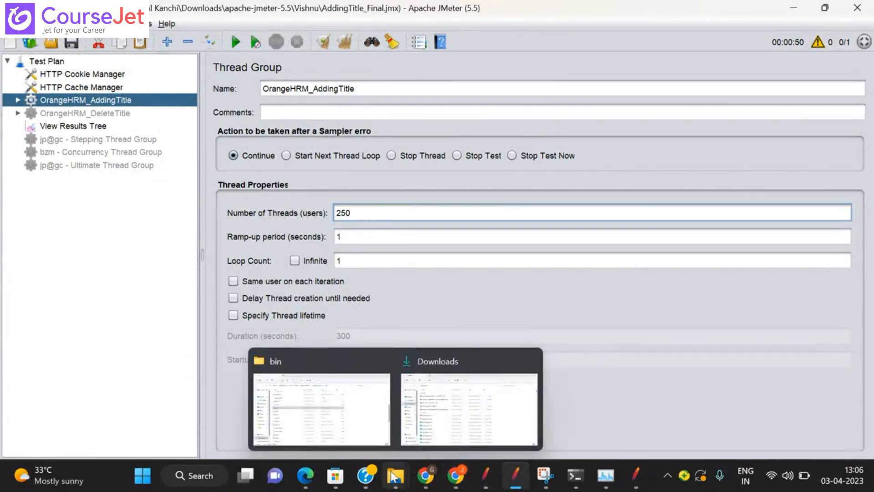
pyautogui.click(322, 427)
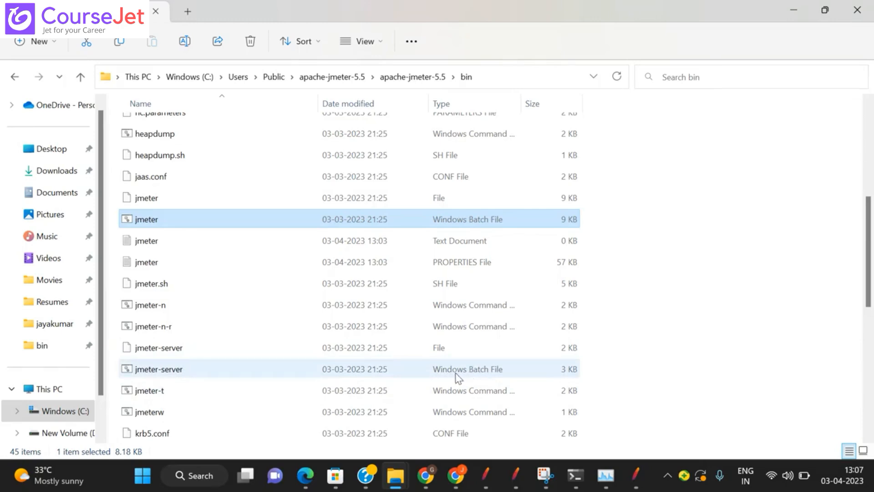
pyautogui.doubleClick(175, 369)
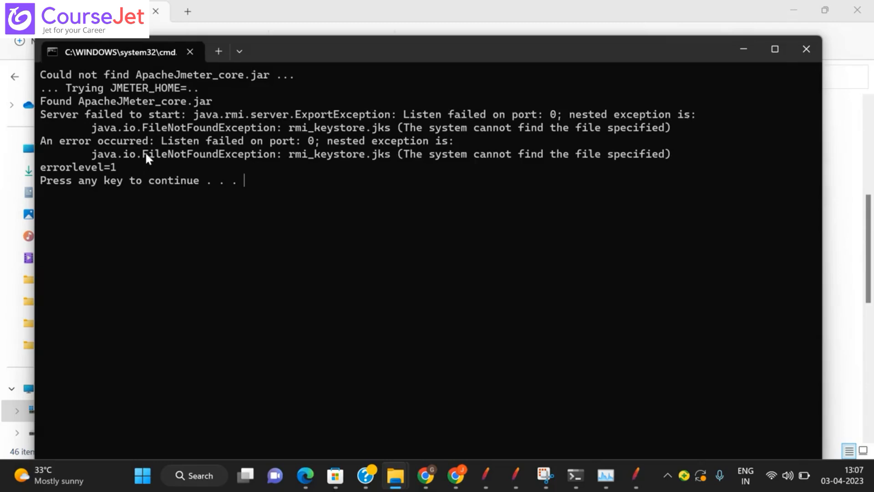
pyautogui.click(807, 50)
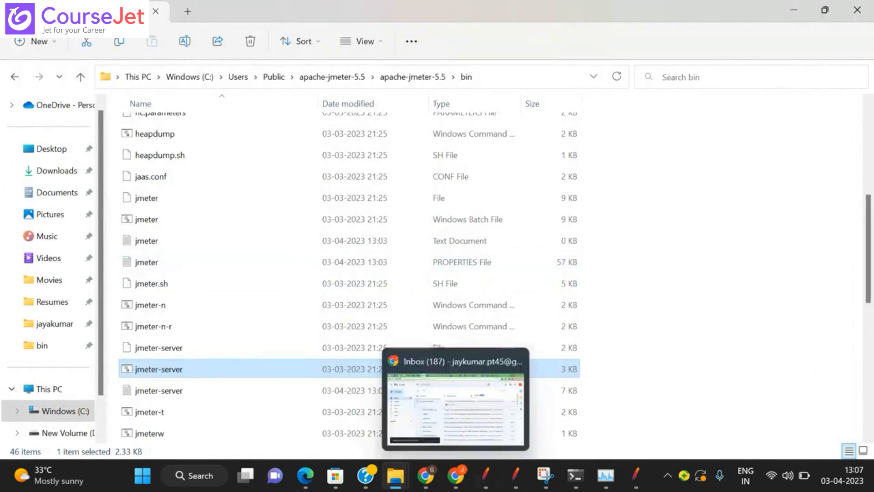
# - Compare the Remote Start options in the AddingTitle_Final.jmx window with those in the newer JMeter instance, ending back in AddingTitle_Final.jmx
pyautogui.click(521, 483)
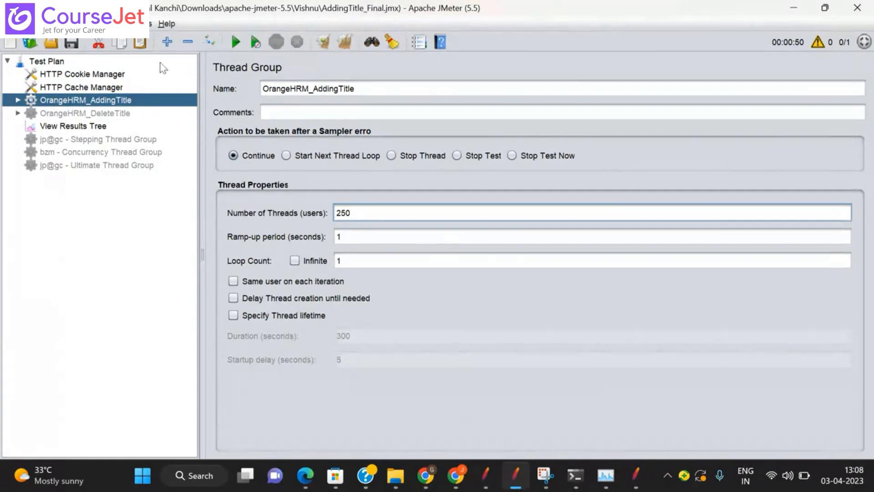
pyautogui.hotkey('alt', 'r')
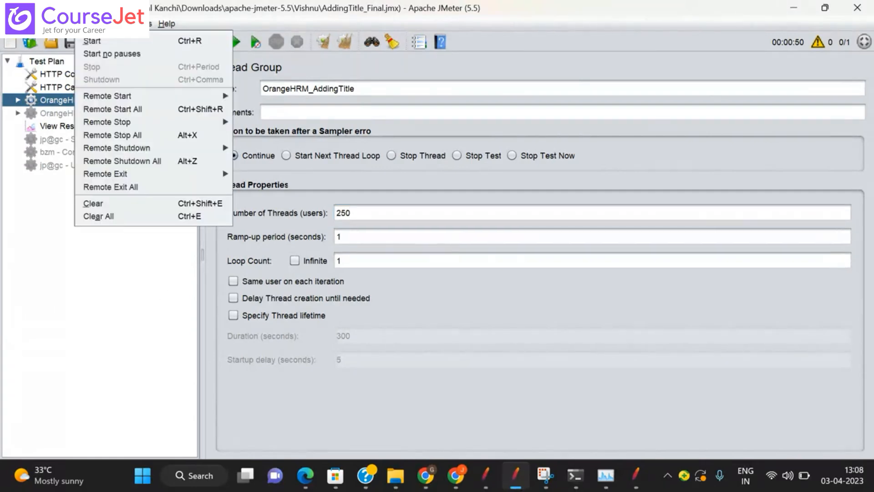
pyautogui.moveTo(166, 100)
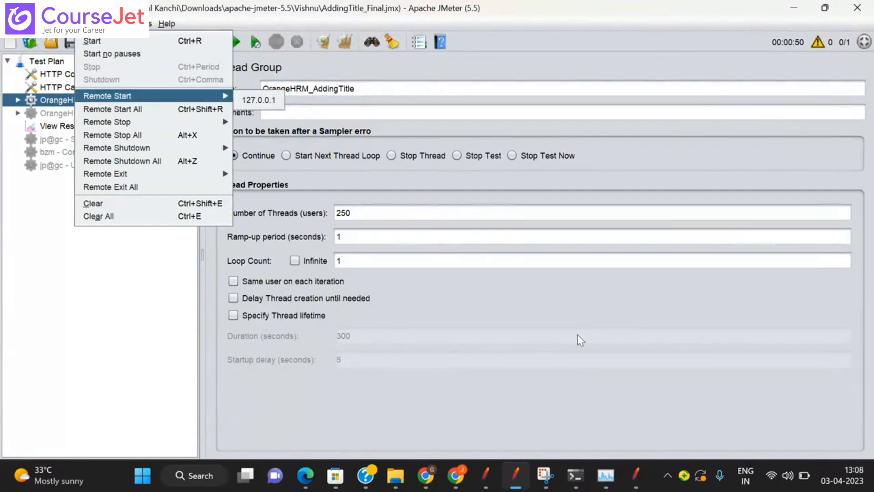
pyautogui.click(638, 483)
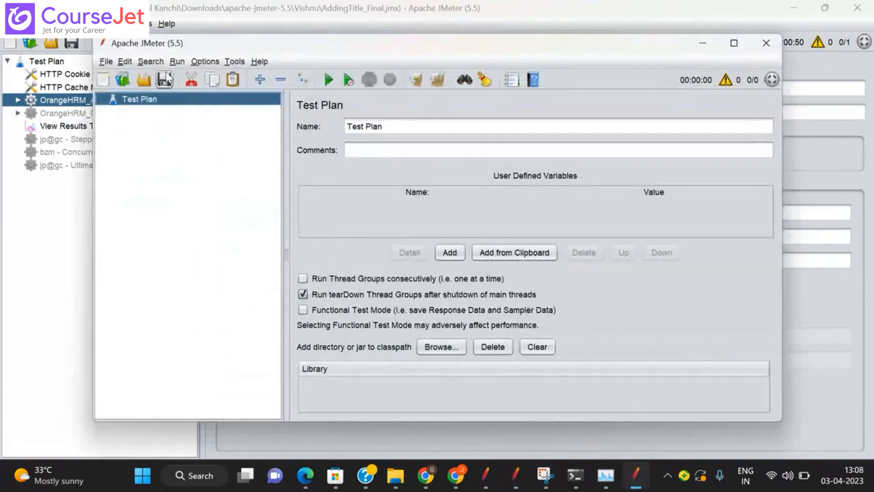
pyautogui.click(178, 62)
pyautogui.moveTo(214, 133)
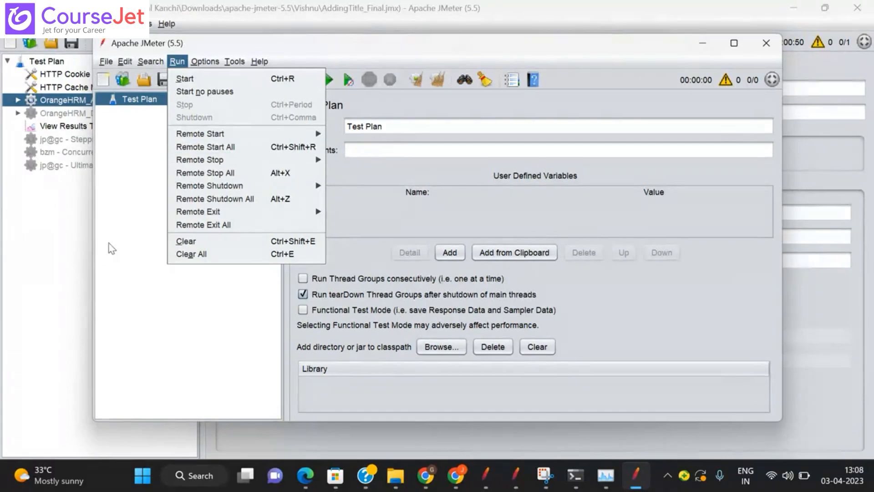
pyautogui.click(41, 266)
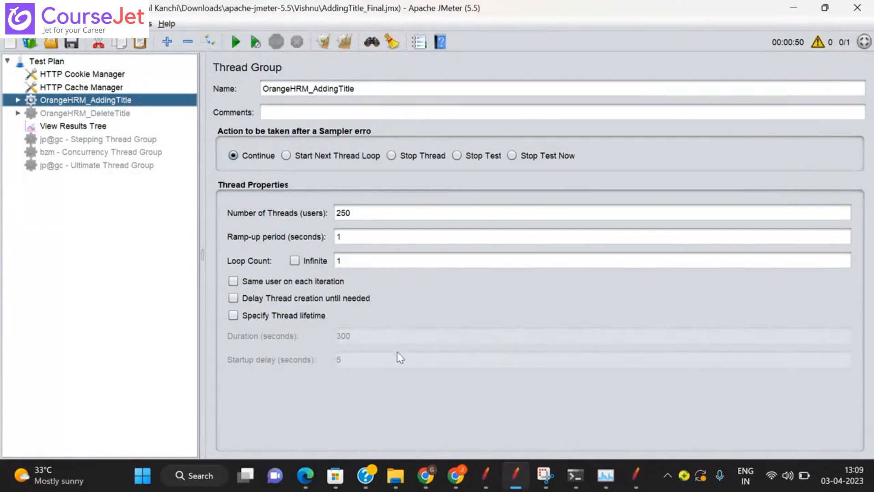
# - Switch to the JMeter distributed testing article in Chrome and review the architecture diagram and the environment set-up requirements
pyautogui.moveTo(426, 475)
pyautogui.click(263, 411)
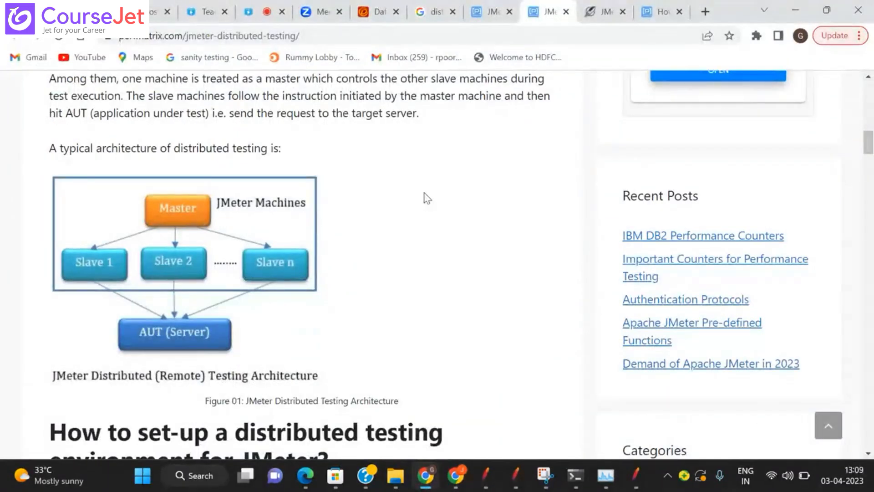
pyautogui.scroll(-1, 427, 199)
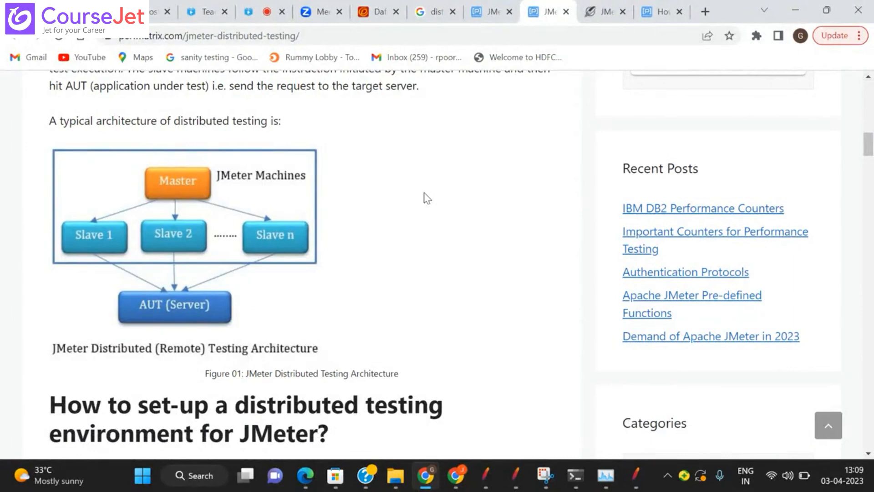
pyautogui.scroll(-1, 427, 198)
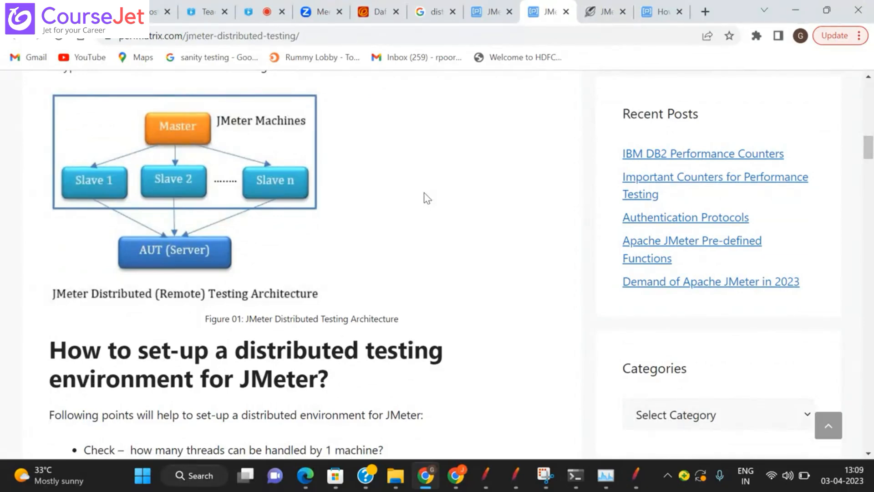
pyautogui.scroll(-3, 427, 198)
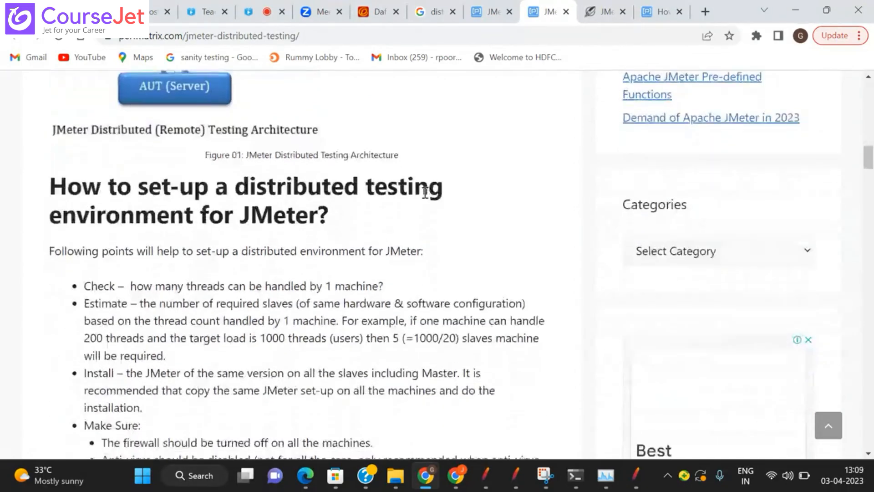
pyautogui.scroll(-2, 425, 195)
pyautogui.scroll(-1, 426, 198)
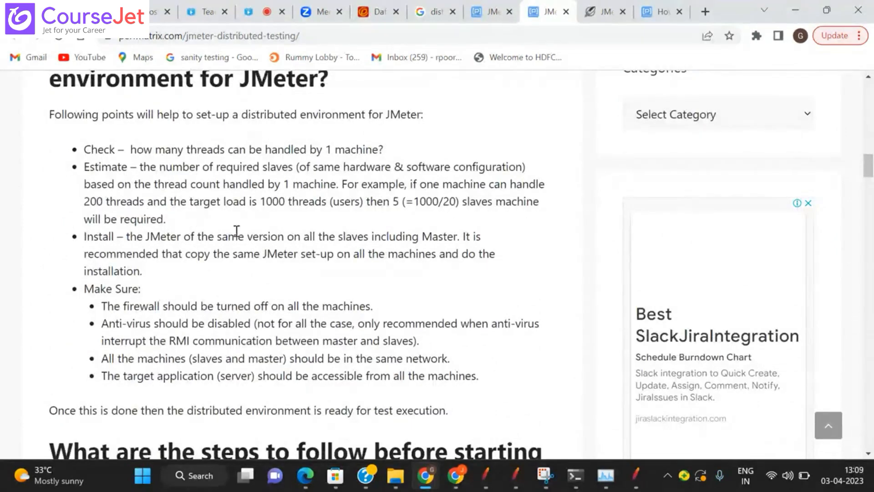
pyautogui.scroll(-1, 200, 324)
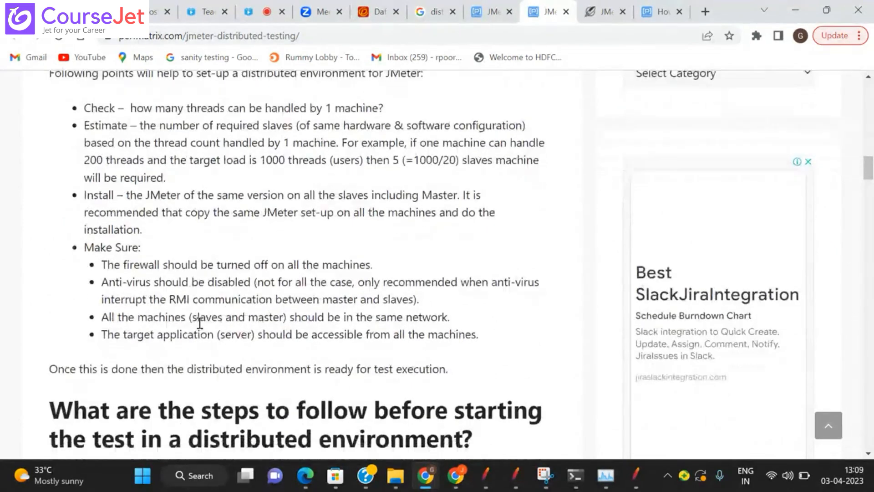
# - Review the article's master and slave configuration, thread count calculation, and the GUI mode instructions for Remote Start and Remote Start All
pyautogui.scroll(-5, 199, 323)
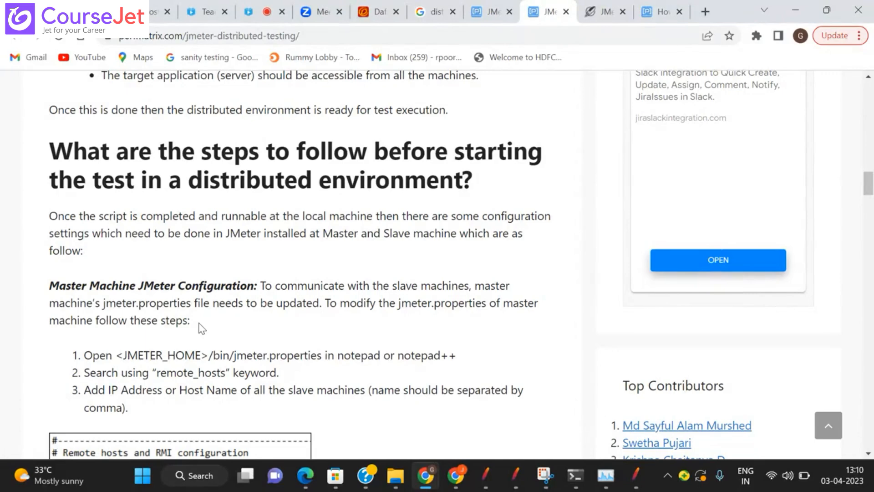
pyautogui.scroll(-6, 200, 327)
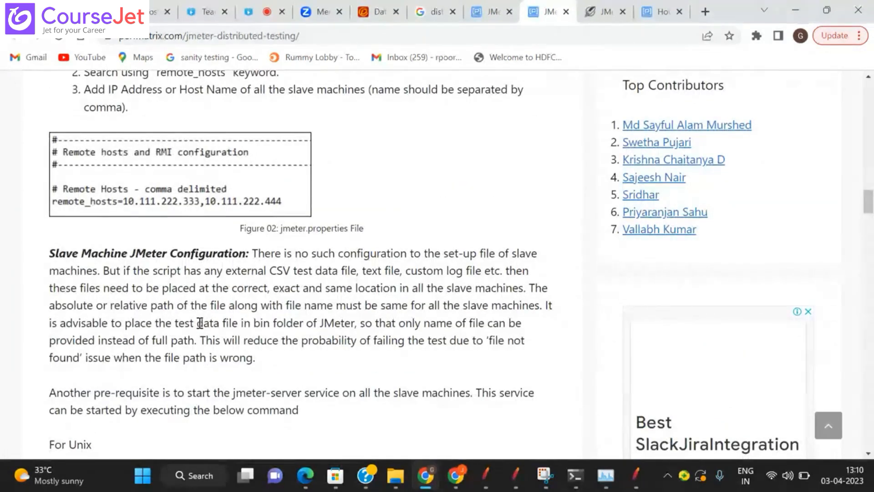
pyautogui.scroll(-1, 200, 324)
pyautogui.scroll(-12, 200, 324)
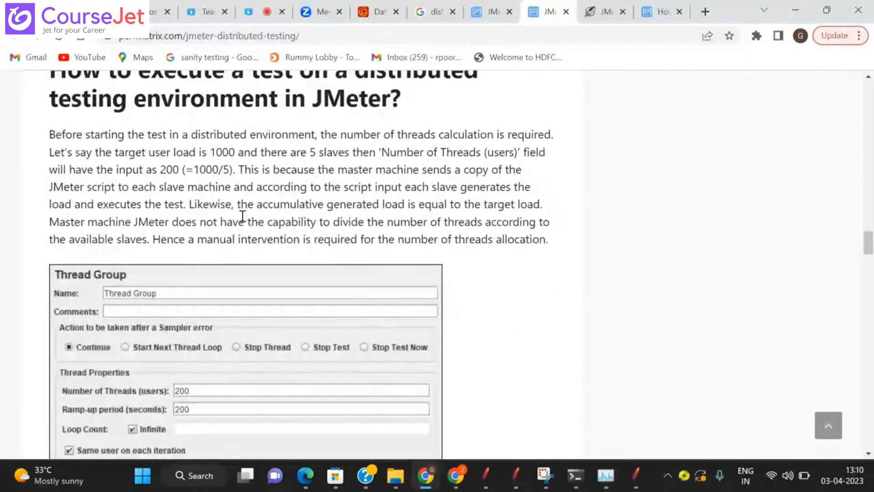
pyautogui.scroll(-5, 243, 216)
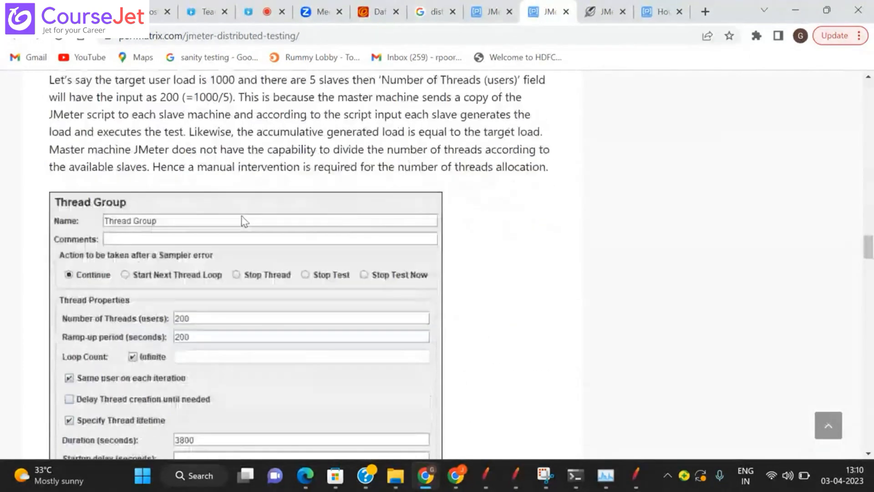
pyautogui.scroll(-5, 241, 215)
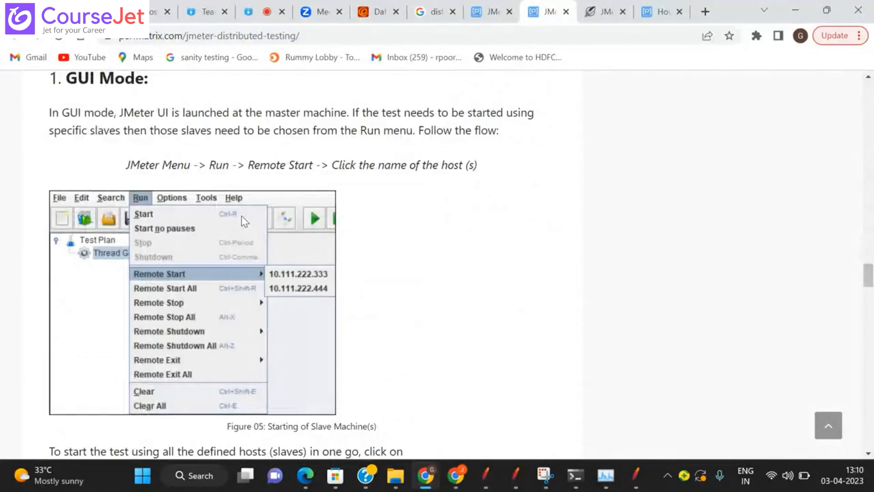
pyautogui.scroll(-1, 241, 214)
pyautogui.scroll(-5, 242, 215)
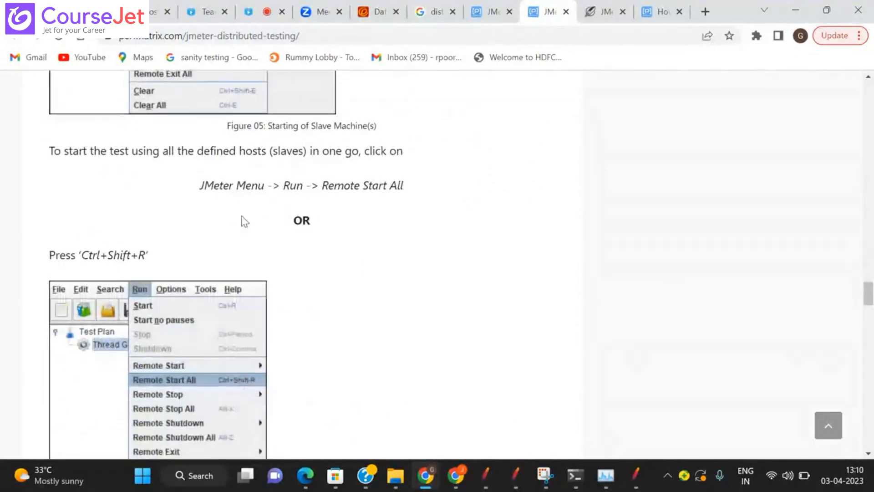
# - Review the article's non-GUI mode commands and Important Points, and compare them with the earlier test runs in Command Prompt
pyautogui.scroll(-4, 241, 215)
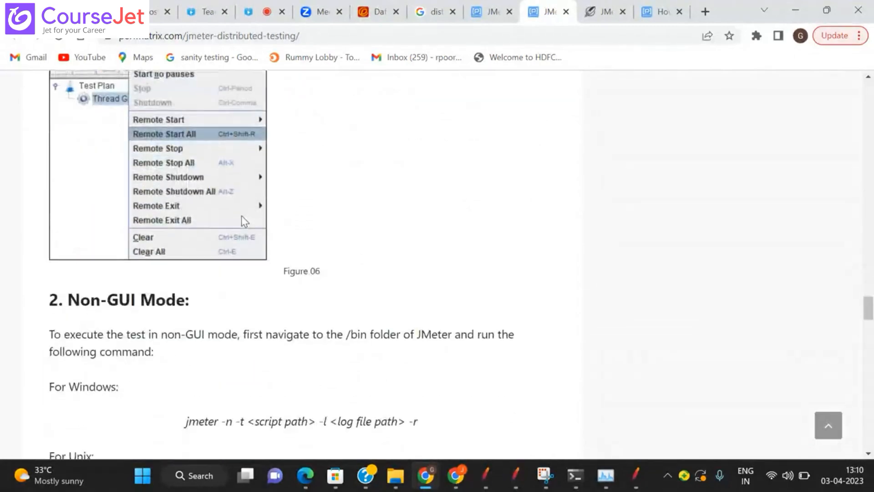
pyautogui.scroll(-2, 241, 215)
pyautogui.scroll(-1, 245, 221)
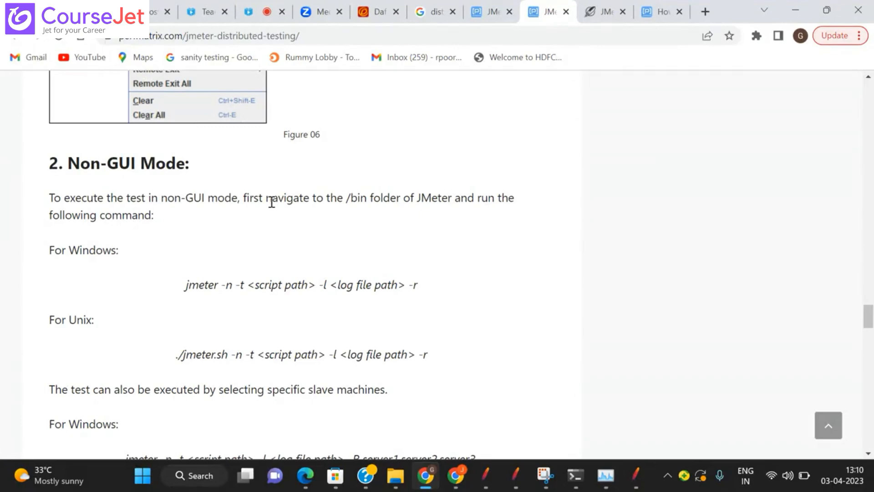
pyautogui.scroll(-3, 272, 202)
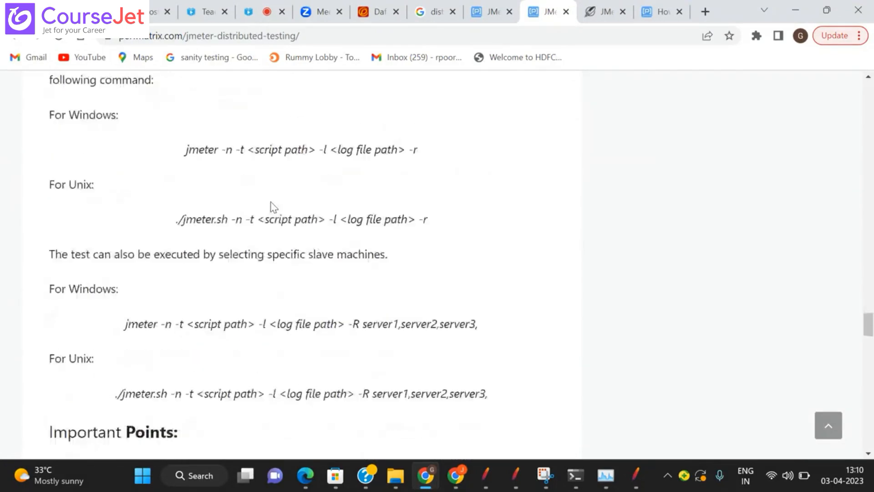
pyautogui.scroll(-1, 271, 205)
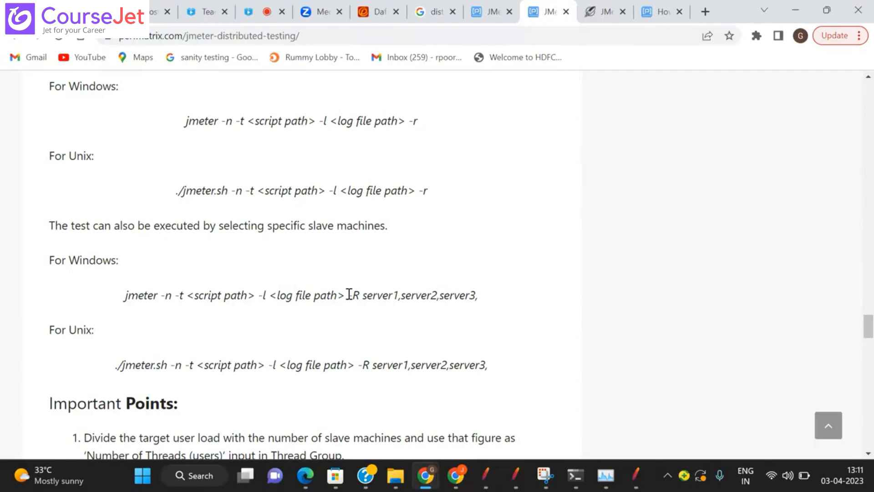
pyautogui.scroll(-6, 348, 294)
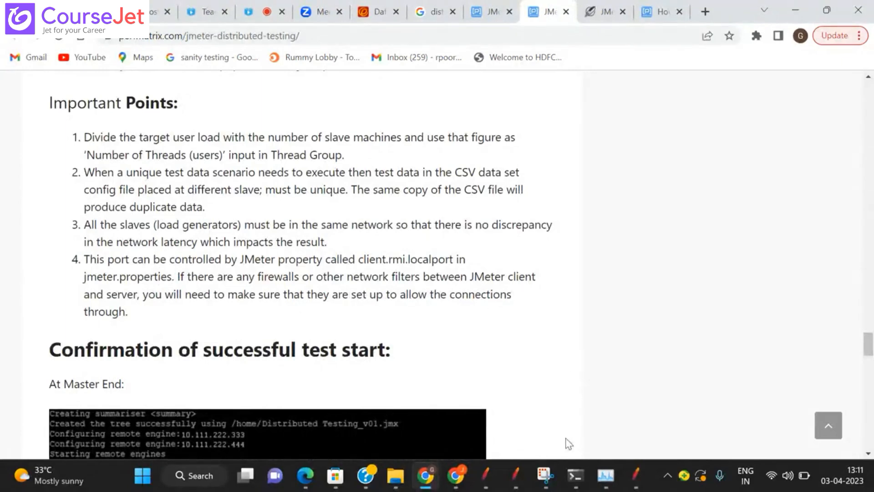
pyautogui.moveTo(577, 478)
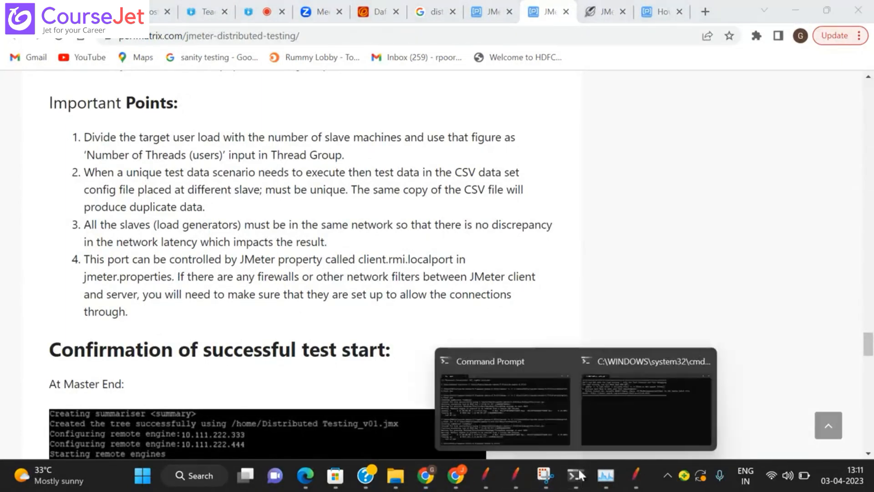
pyautogui.click(511, 424)
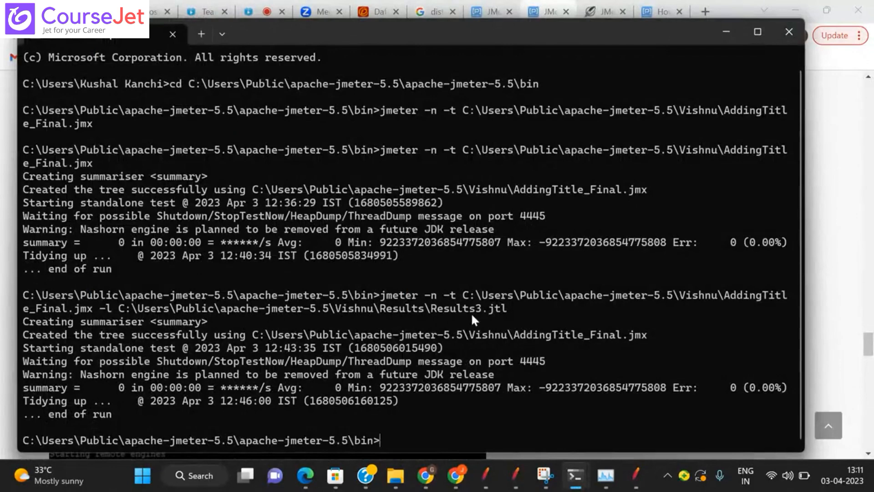
# - Switch to the AddingTitle_Final.jmx JMeter window and load Results3.jtl from the Results folder into the Aggregate Report under OrangeHRM_AddingTitle
pyautogui.click(515, 483)
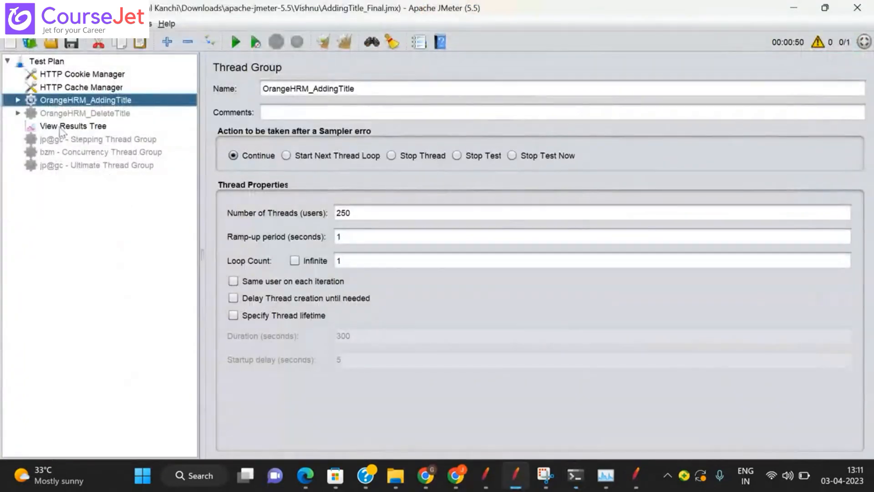
pyautogui.click(18, 113)
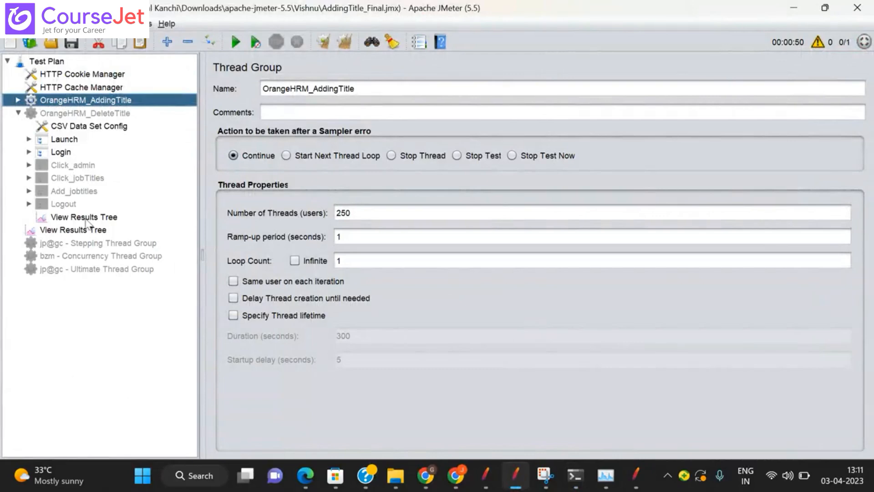
pyautogui.click(18, 114)
pyautogui.click(18, 100)
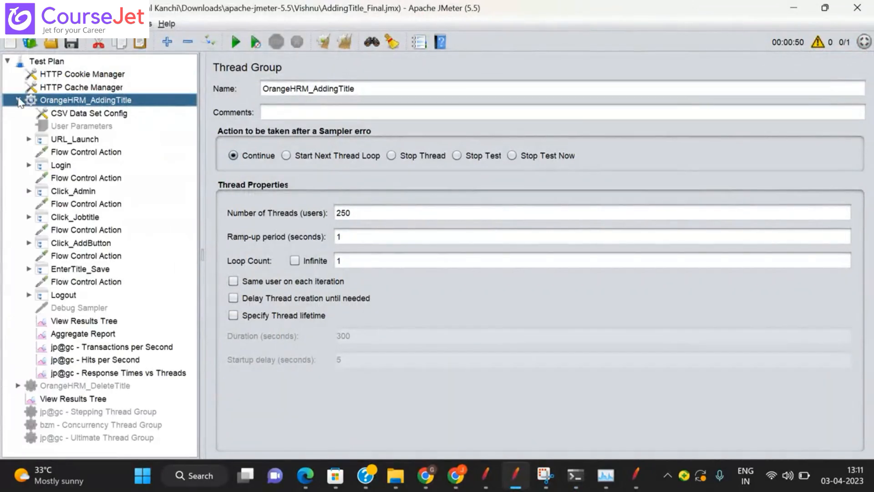
pyautogui.click(91, 336)
pyautogui.click(607, 154)
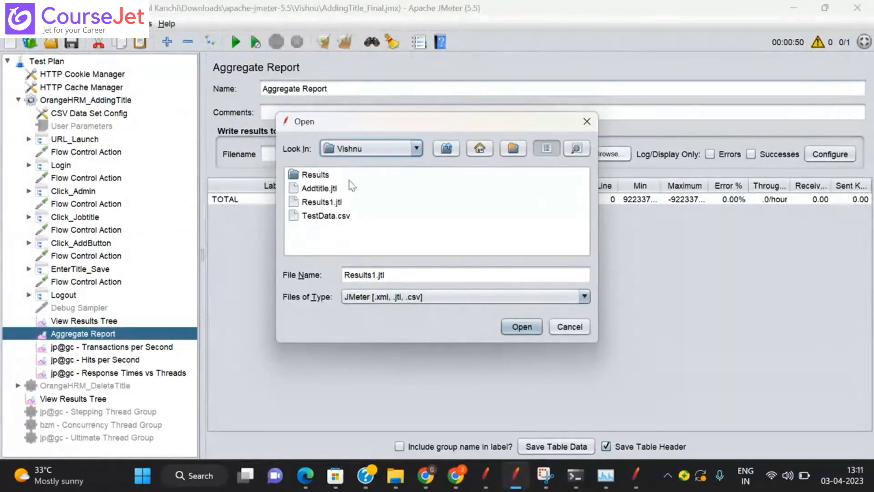
pyautogui.doubleClick(318, 176)
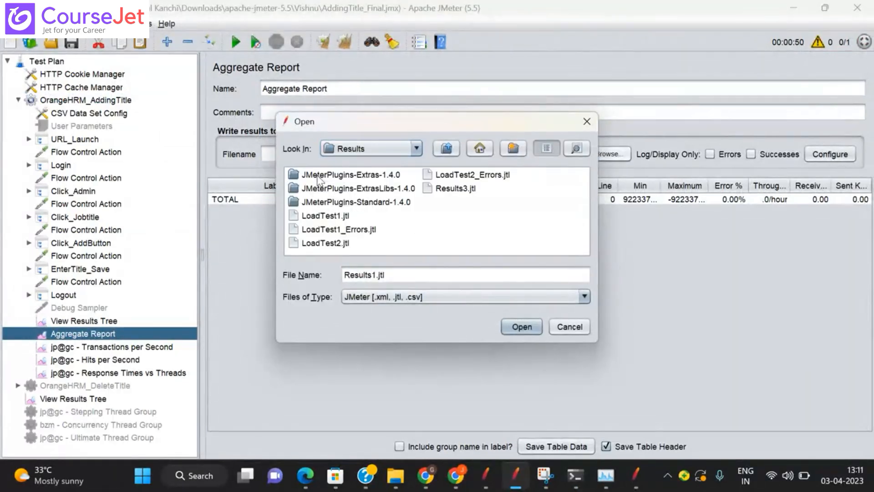
pyautogui.click(455, 188)
pyautogui.click(515, 326)
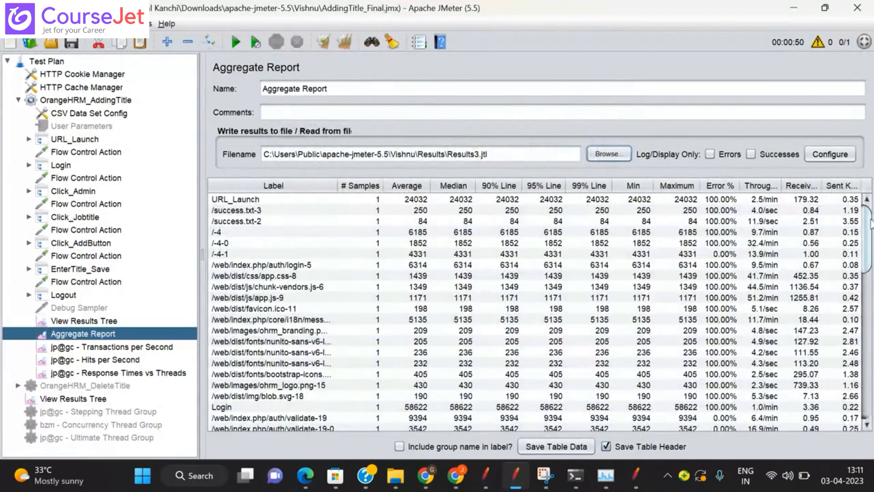
# - Examine the Aggregate Report's response times for the URL_Launch, Login, Click_Admin, Click_Jobtitle and Click_AddButton transactions
pyautogui.moveTo(871, 223); pyautogui.dragTo(861, 387)
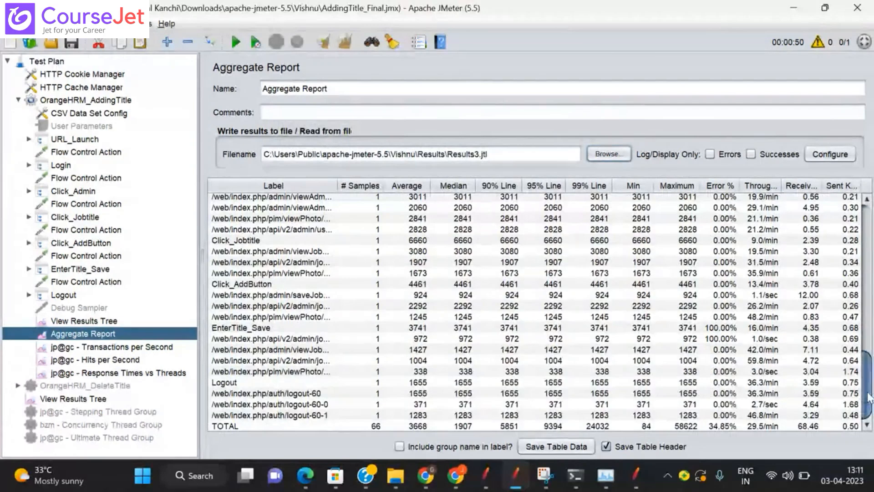
pyautogui.moveTo(869, 396); pyautogui.dragTo(863, 216)
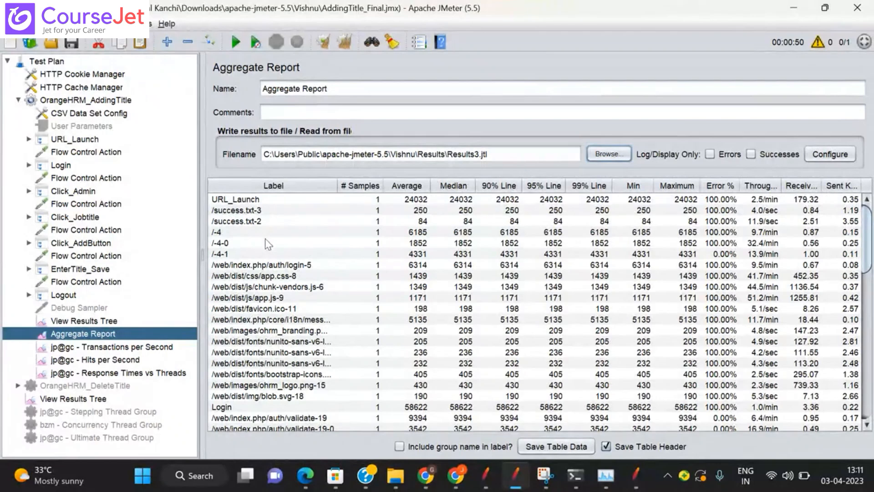
pyautogui.click(228, 200)
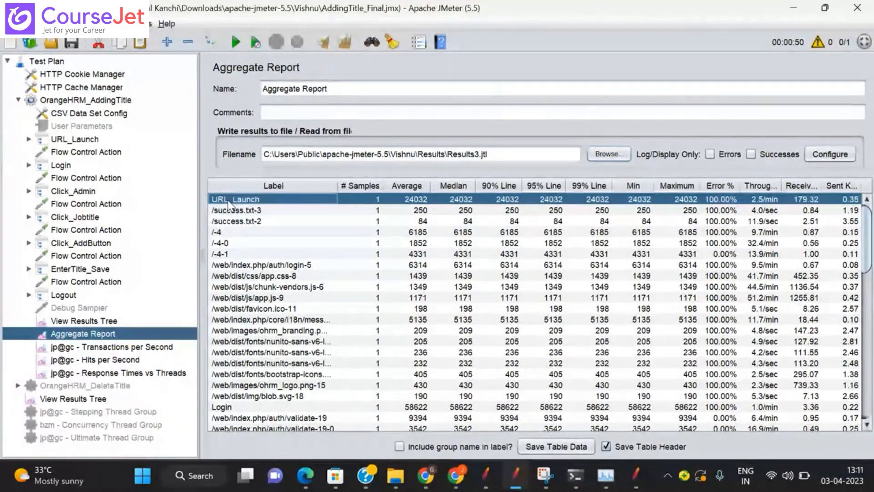
pyautogui.click(233, 407)
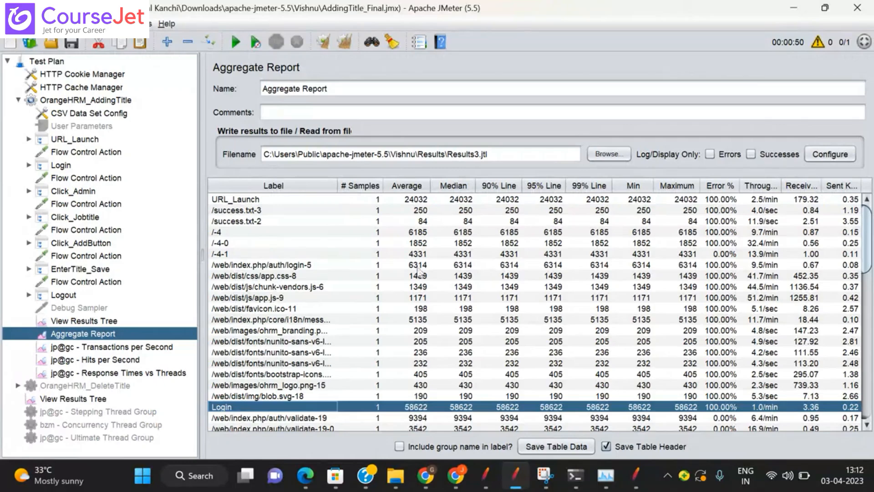
pyautogui.click(415, 199)
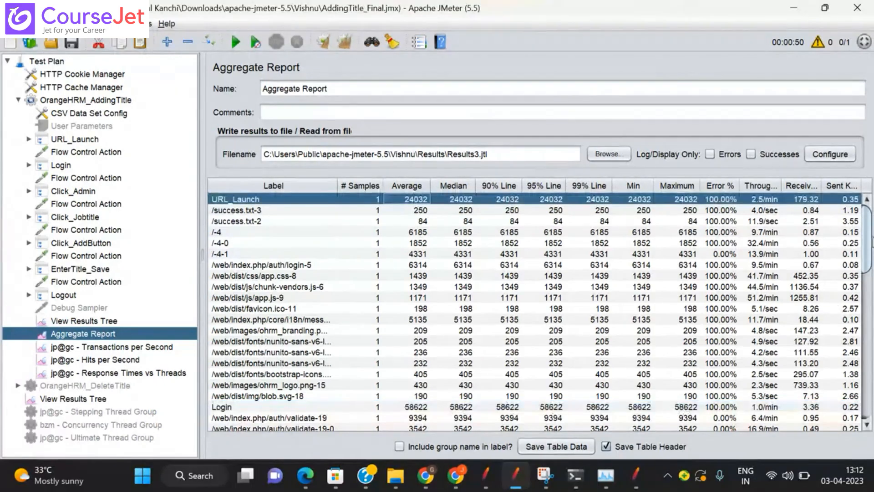
pyautogui.moveTo(870, 239); pyautogui.dragTo(872, 346)
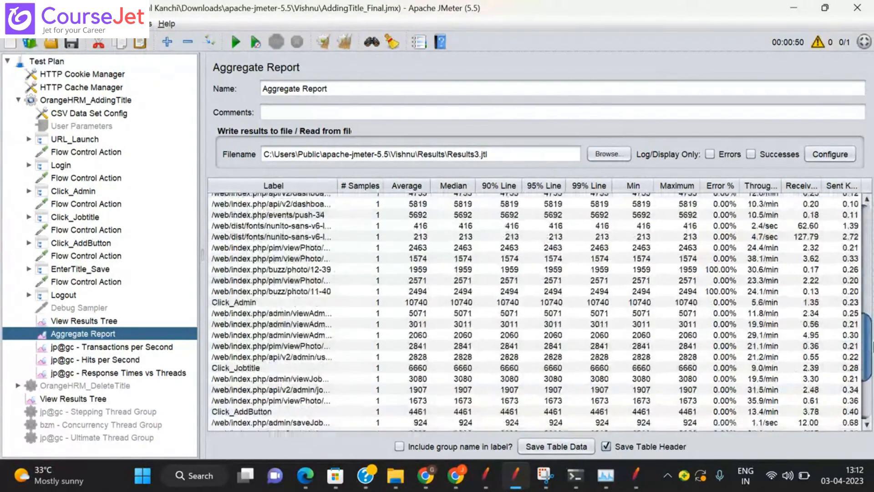
pyautogui.click(288, 302)
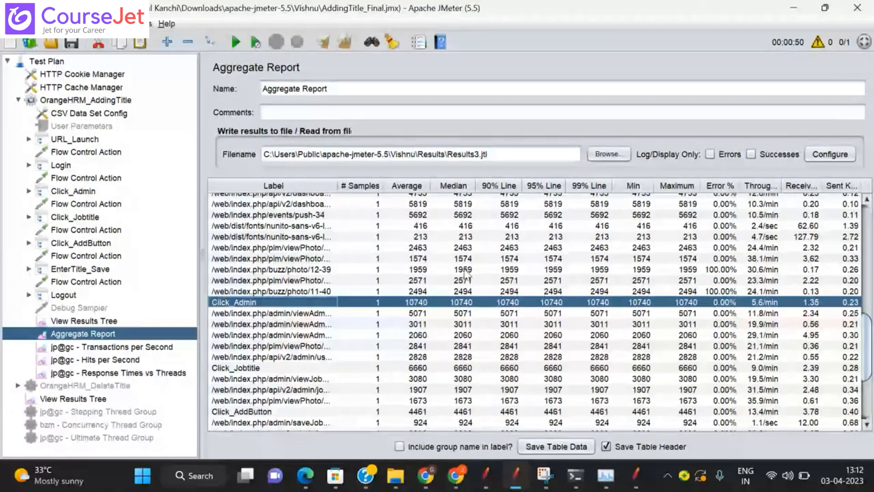
pyautogui.click(246, 368)
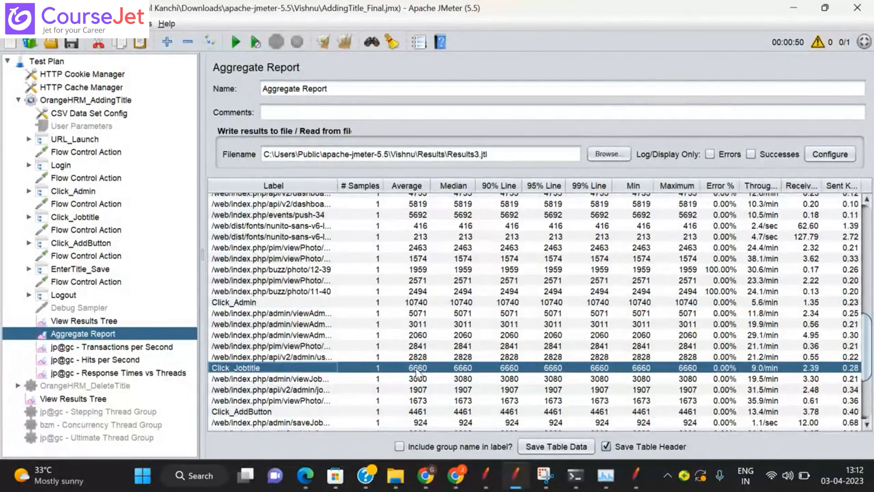
pyautogui.click(264, 412)
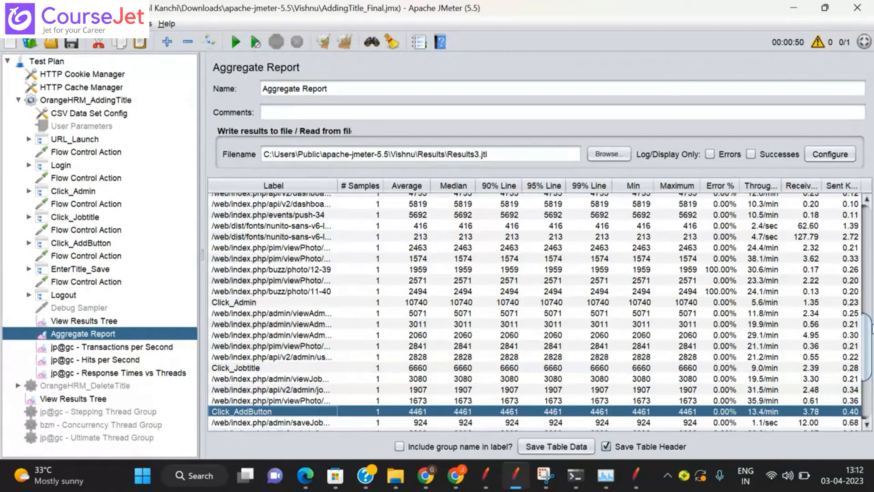
# - Compare the Logout and EnterTitle_Save transaction times with those of their individual requests, ending on the Click_Jobtitle row
pyautogui.scroll(-4, 869, 327)
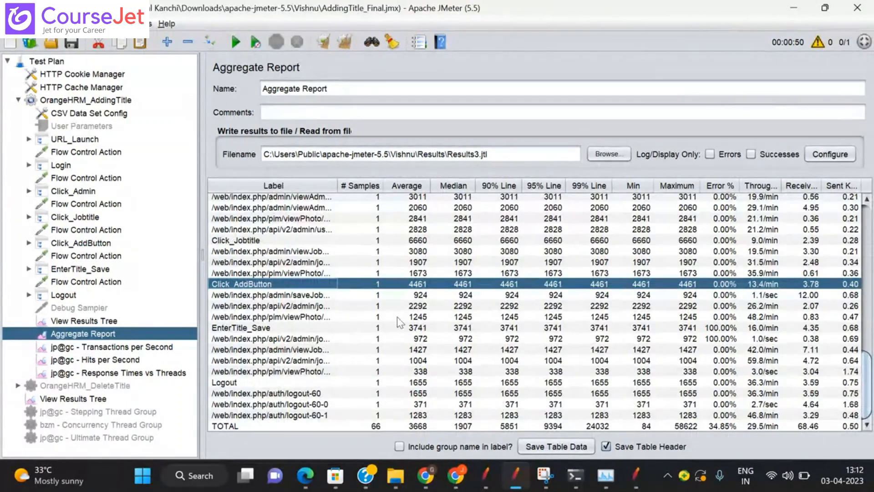
pyautogui.click(235, 383)
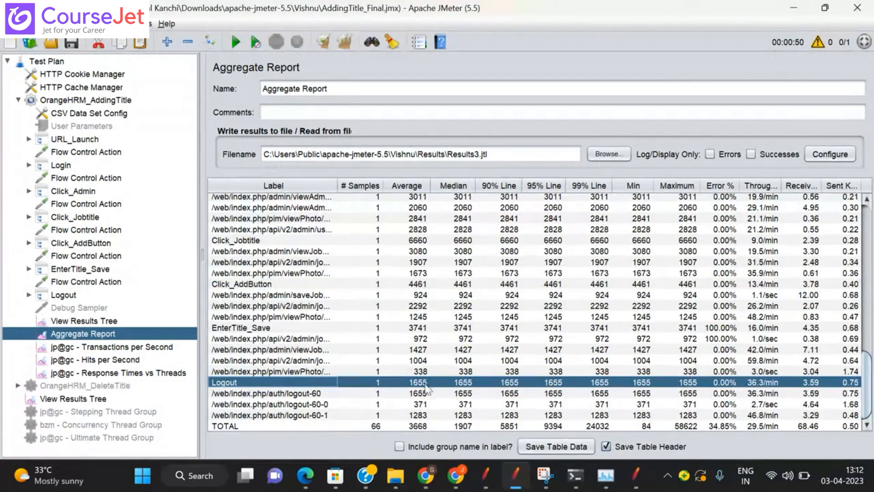
pyautogui.click(316, 394)
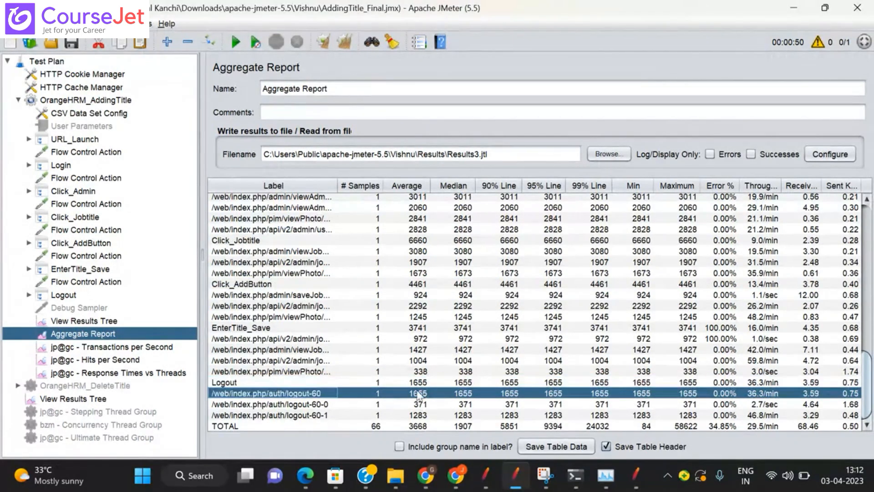
pyautogui.click(266, 327)
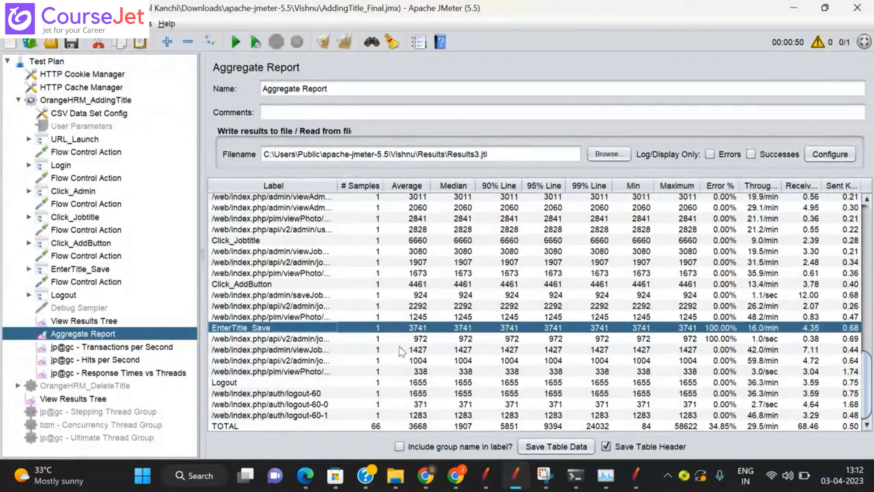
pyautogui.press('Down')
pyautogui.press('Down')
pyautogui.press('Down')
pyautogui.press('Down')
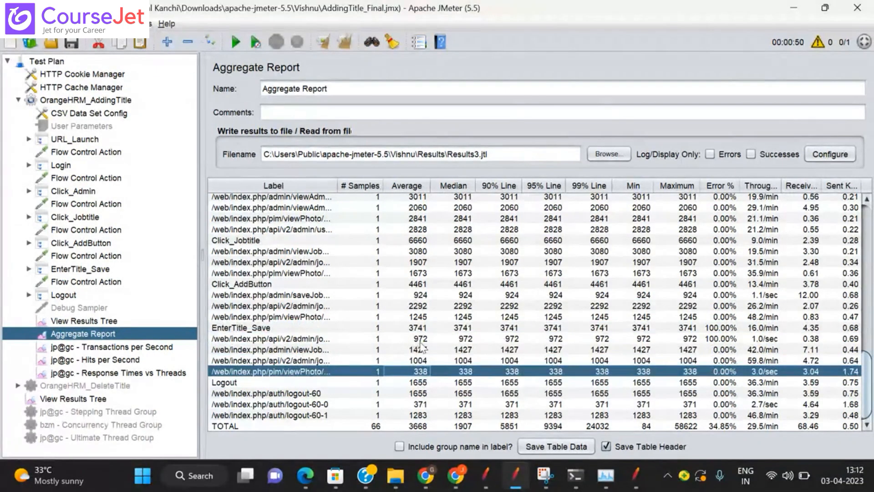
pyautogui.click(416, 330)
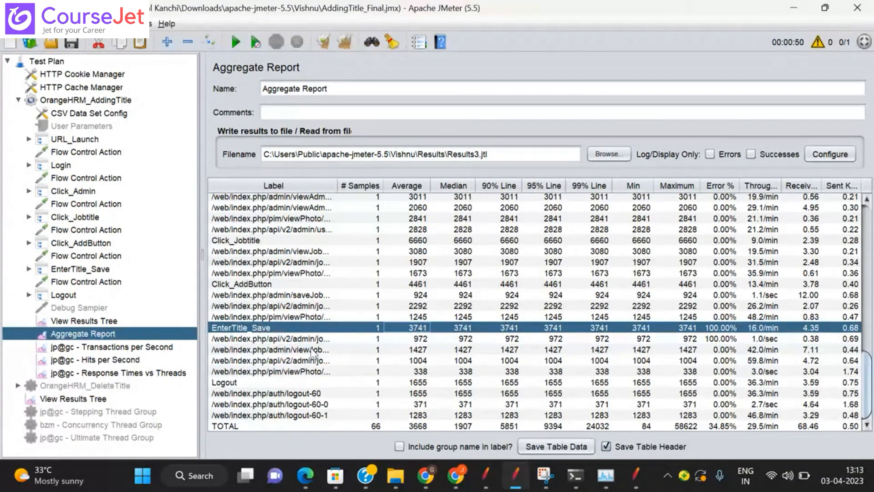
pyautogui.click(235, 241)
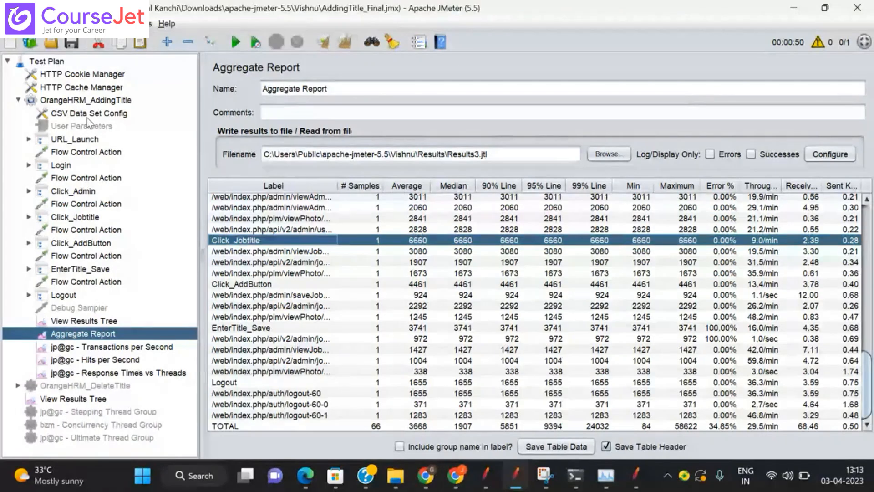
# - Check the URL_Launch transaction controller's Generate parent sample option and return to the viewJob request row under EnterTitle_Save in the Aggregate Report
pyautogui.click(76, 140)
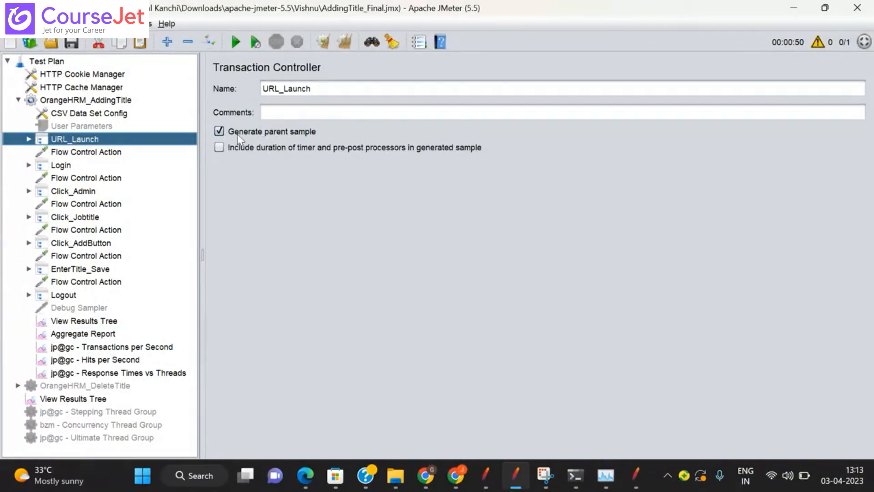
pyautogui.click(102, 335)
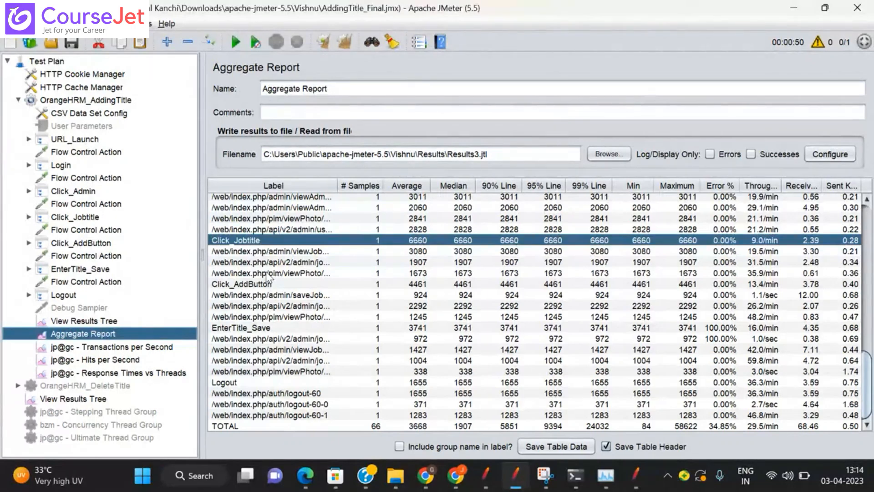
pyautogui.click(289, 350)
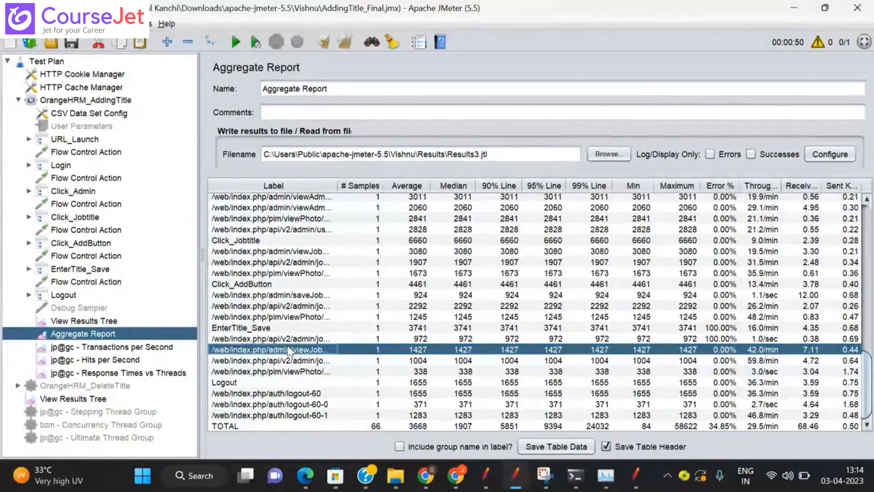